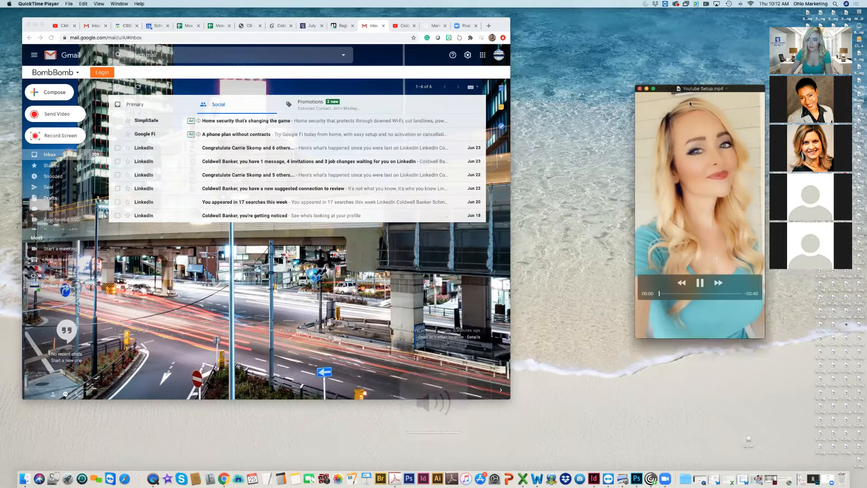
- Move the playing 'Youtube Setup.mp4' QuickTime window left, beside the Chrome window
left_click_drag(687, 92, 575, 94)
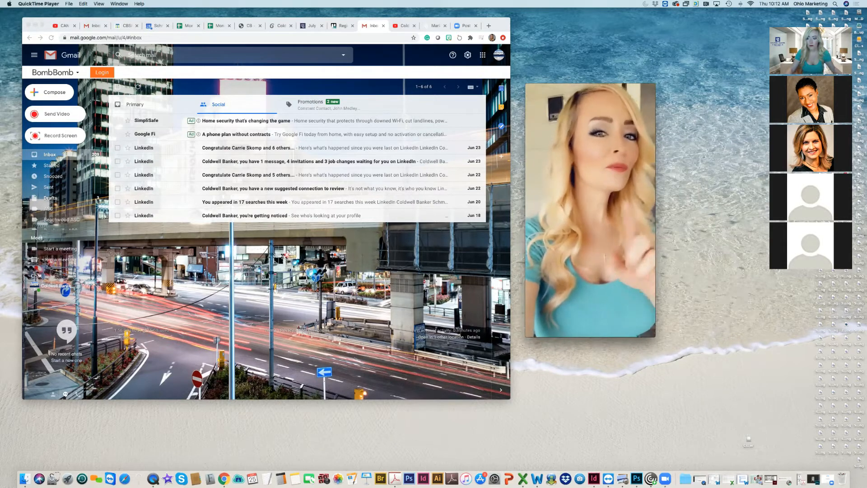
mouse_move(579, 99)
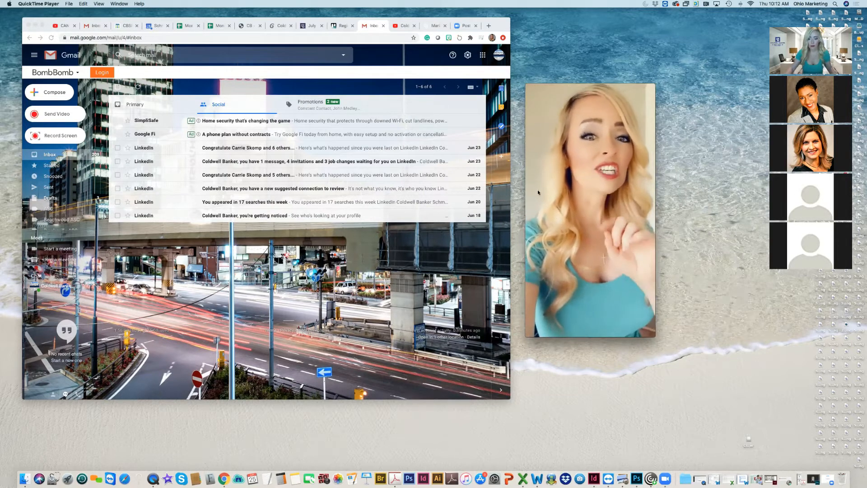
mouse_move(542, 193)
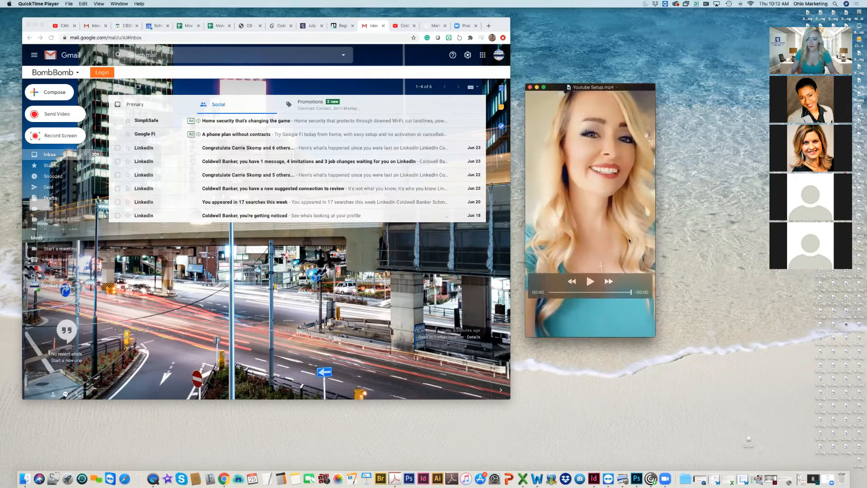
- Park the video window in the lower-right corner and nudge Chrome slightly down and right
left_click_drag(563, 91, 793, 295)
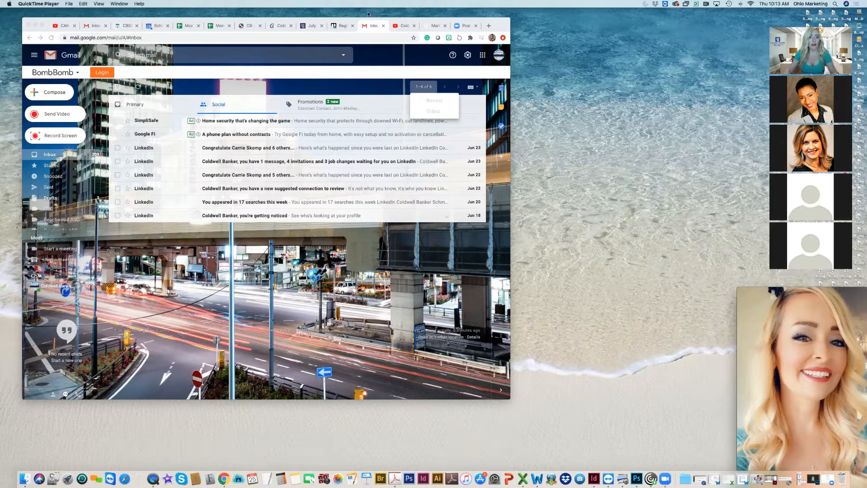
left_click_drag(284, 20, 295, 42)
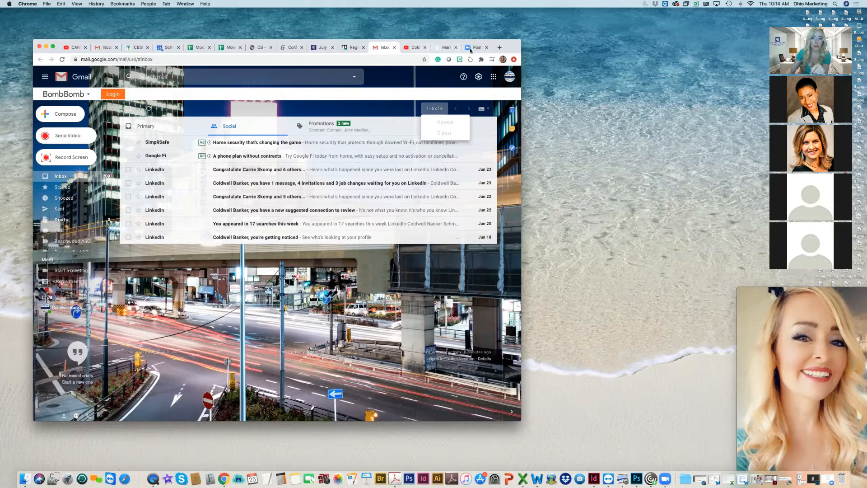
- Search Google for 'real estate in ohio' in a new Chrome tab
left_click(499, 47)
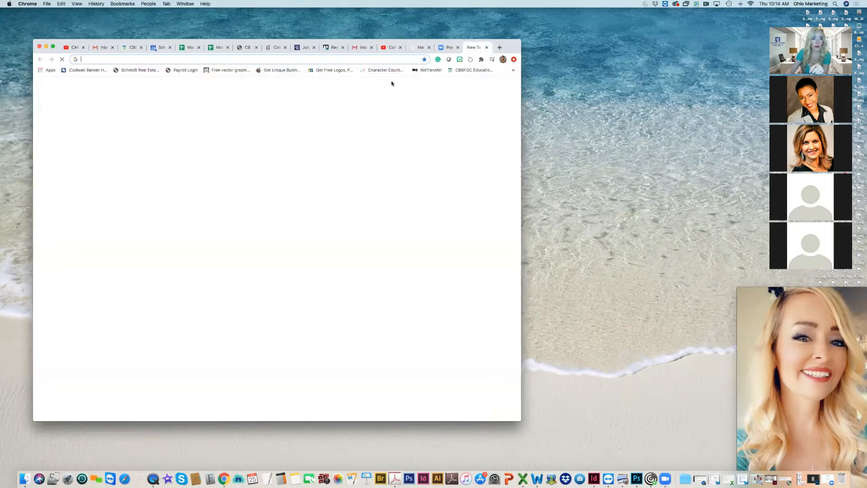
left_click(258, 183)
type("rea;")
key("BackSpace")
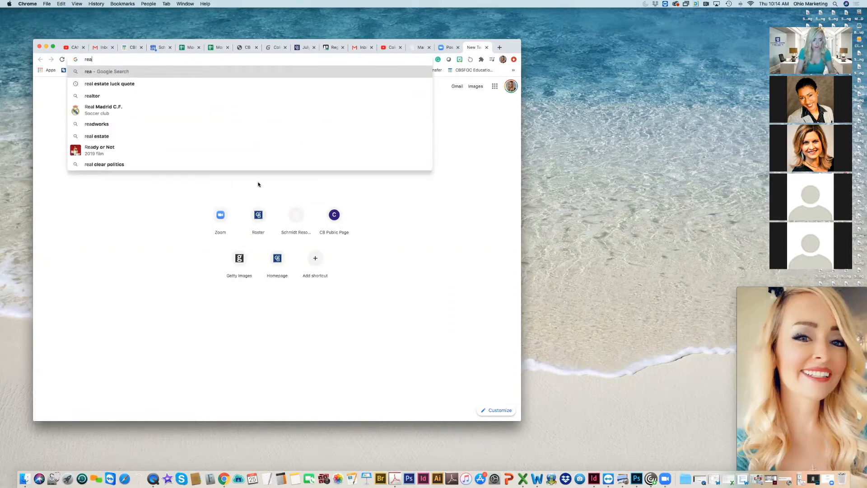
type("l estate")
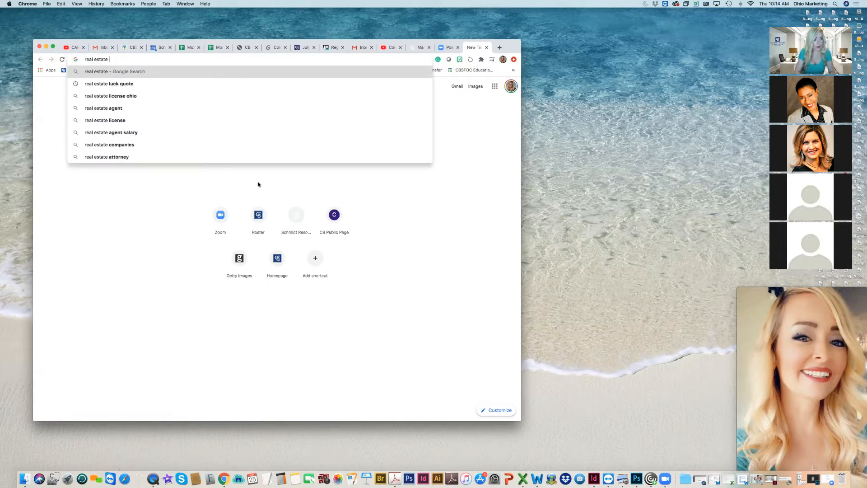
type(" in ohio")
key("Return")
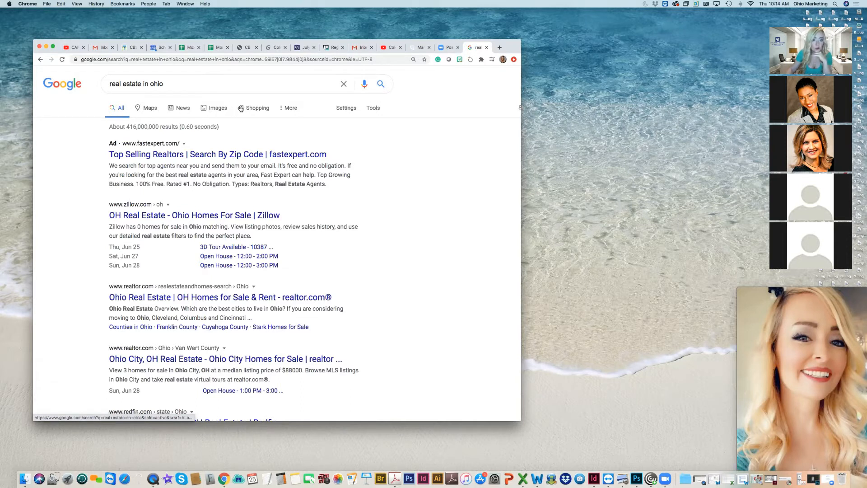
- Browse the Images and Shopping results, then switch to the Videos results for 'real estate in ohio'
left_click(222, 109)
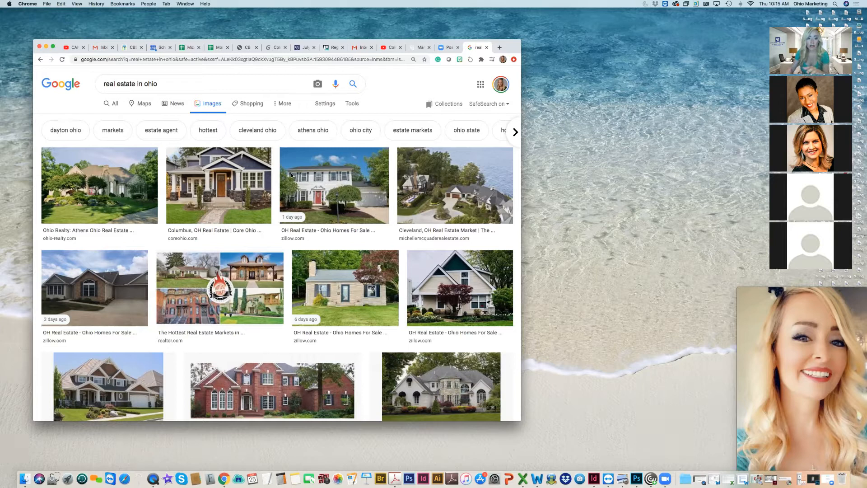
left_click(252, 105)
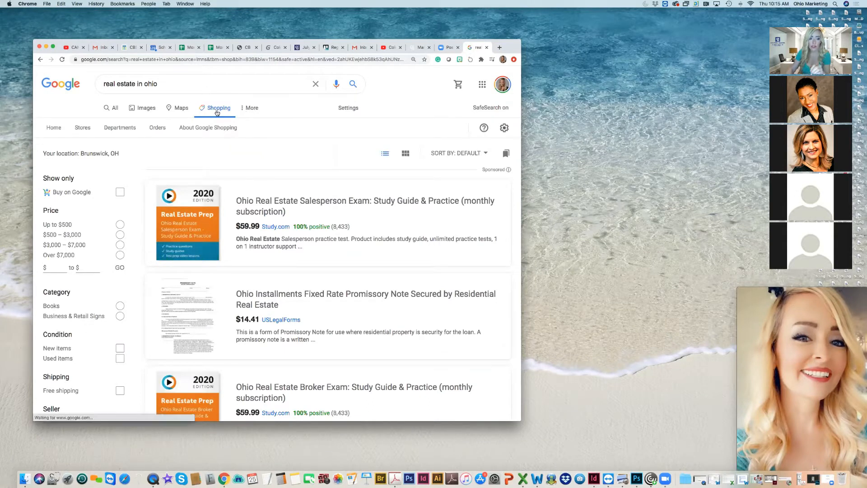
left_click(244, 111)
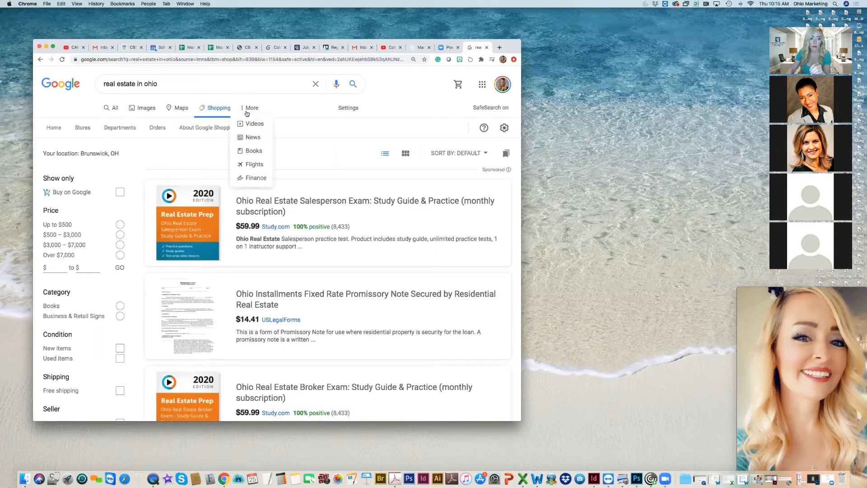
left_click(247, 124)
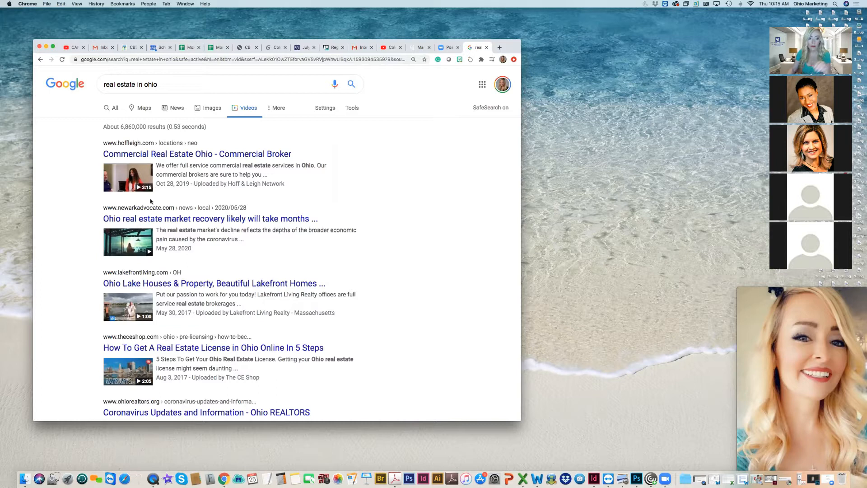
scroll(152, 212, "down", 3)
scroll(152, 215, "down", 7)
scroll(152, 216, "down", 3)
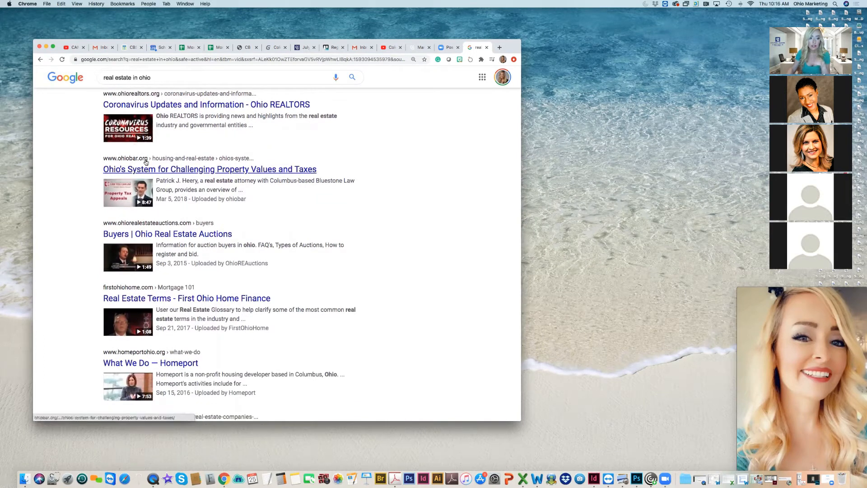
scroll(145, 162, "down", 3)
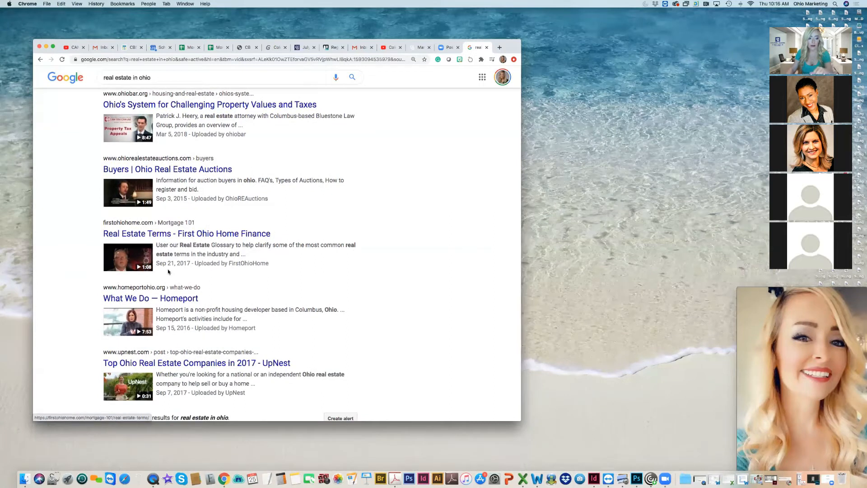
scroll(341, 368, "up", 15)
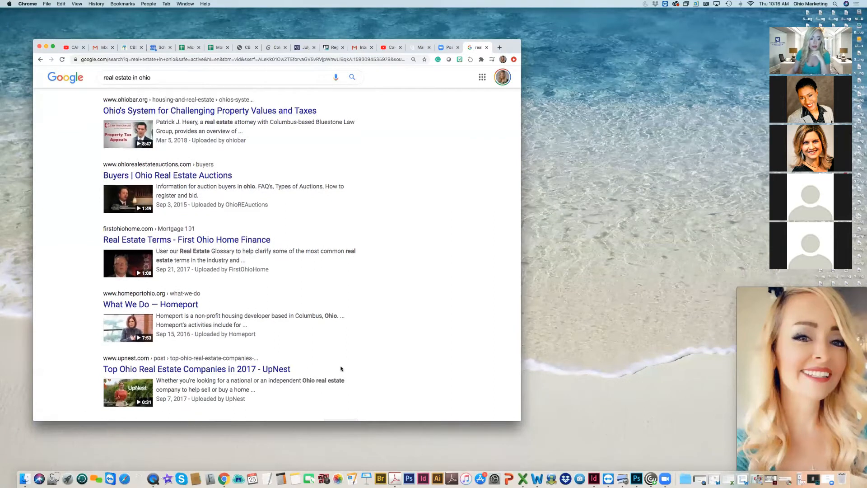
scroll(341, 369, "up", 1)
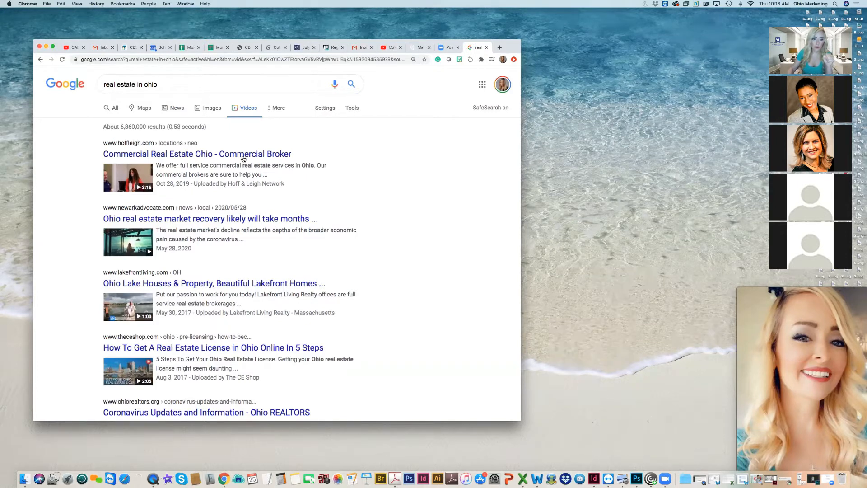
- Close the search tab to return to Gmail's Social inbox category
left_click(487, 47)
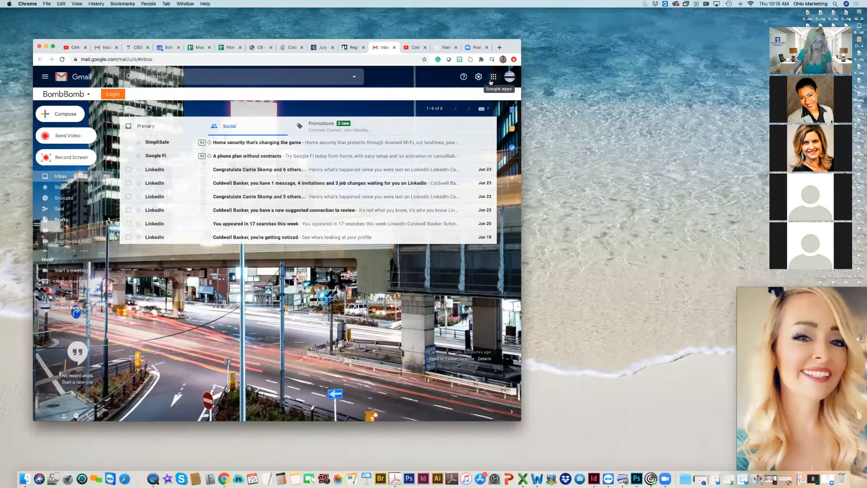
- Zoom Gmail to 200% and make the Chrome window wider and taller
key("super+equal")
key("super+equal")
key("super+equal")
key("super+equal")
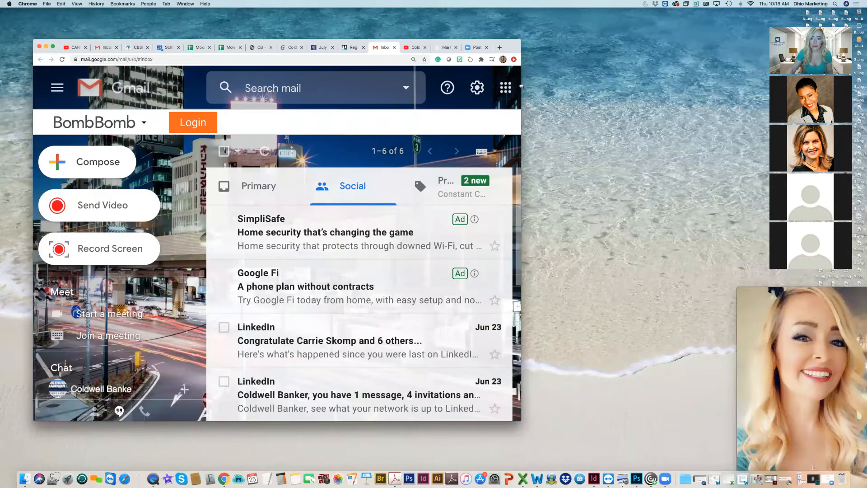
left_click_drag(544, 88, 731, 118)
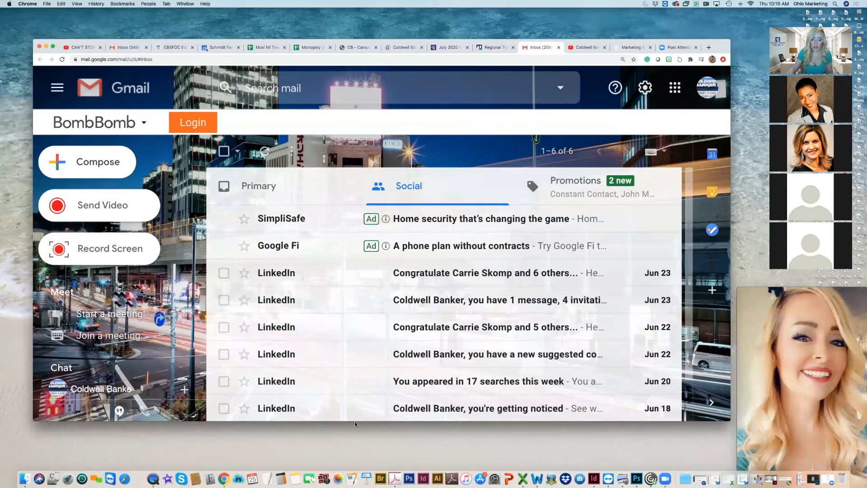
left_click_drag(355, 421, 352, 457)
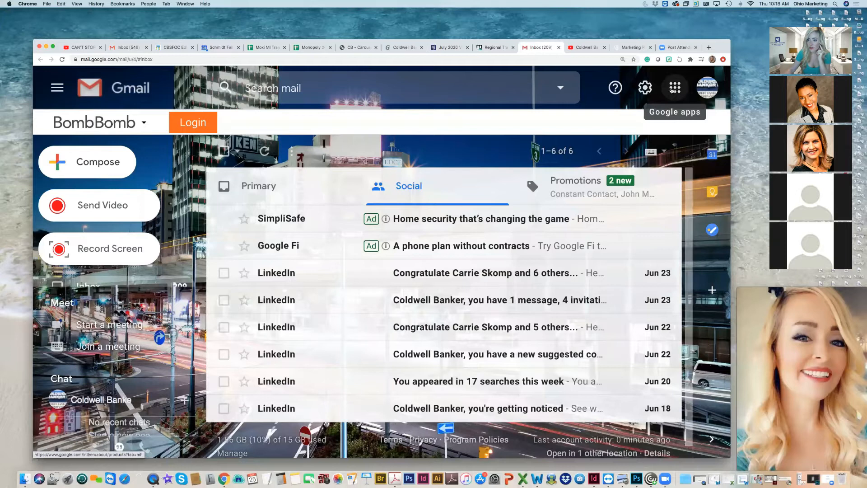
- Launch YouTube in a new tab from Gmail's Google apps grid
left_click(672, 91)
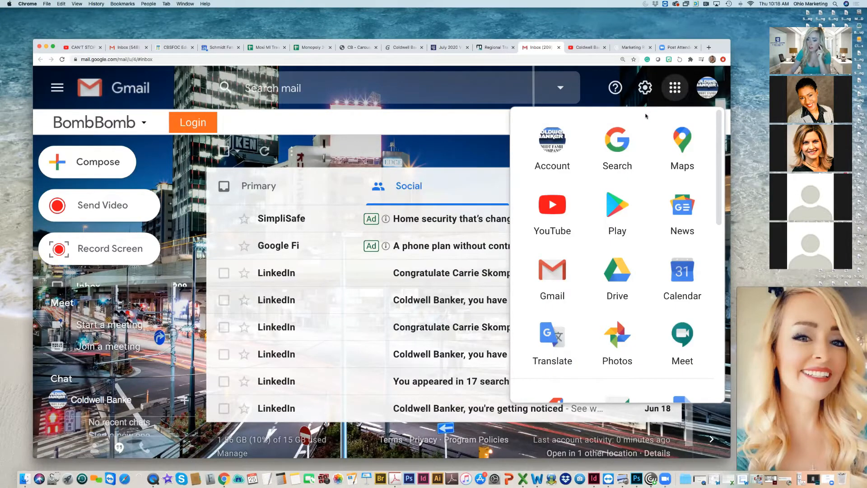
scroll(646, 117, "down", 1)
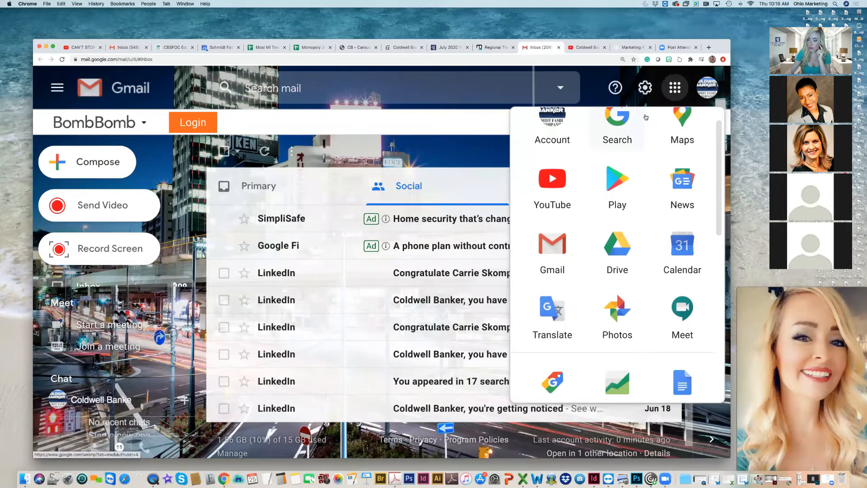
scroll(646, 116, "up", 1)
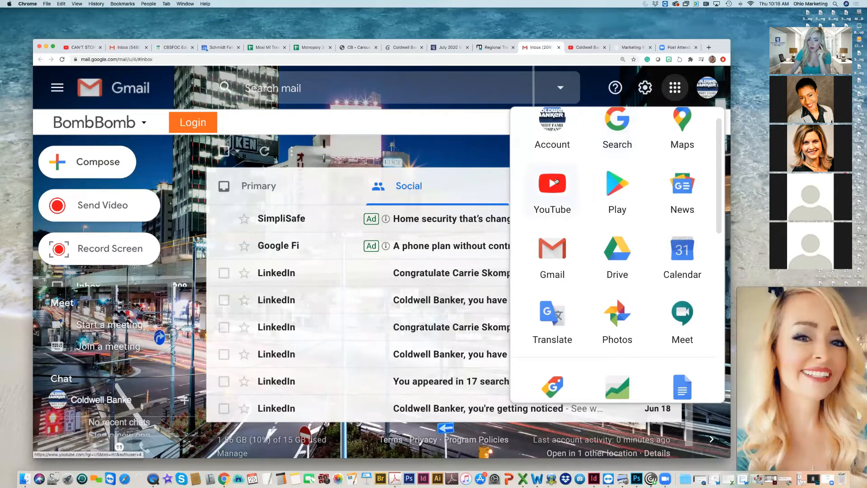
left_click(556, 181)
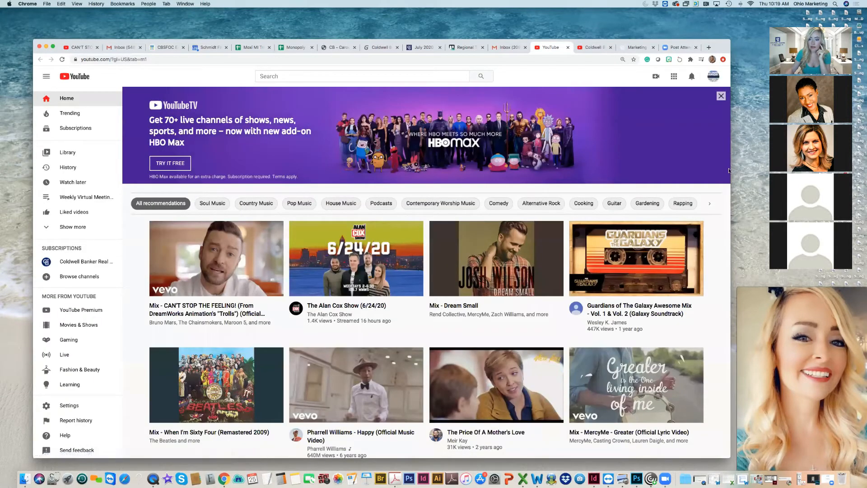
- Drag Chrome's right edge slightly left so the YouTube home page reflows narrower
left_click_drag(687, 170, 685, 170)
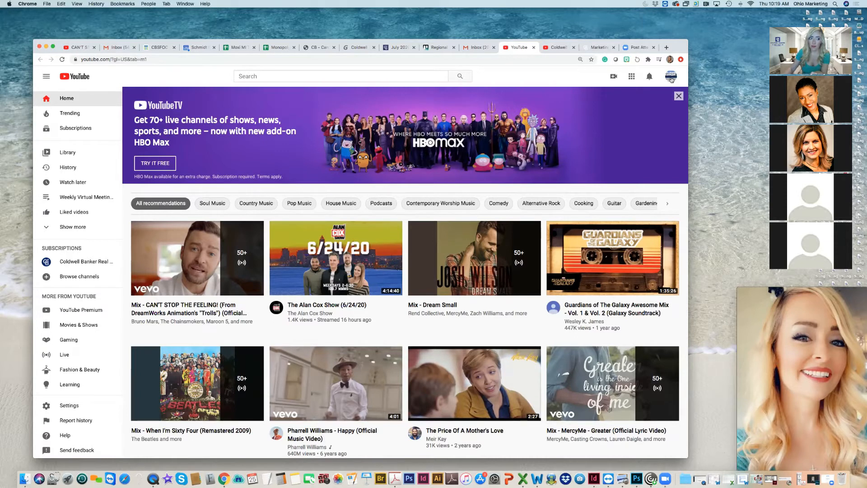
- Check the signed-in accounts under Switch account, then choose Your channel from the avatar menu
left_click(671, 78)
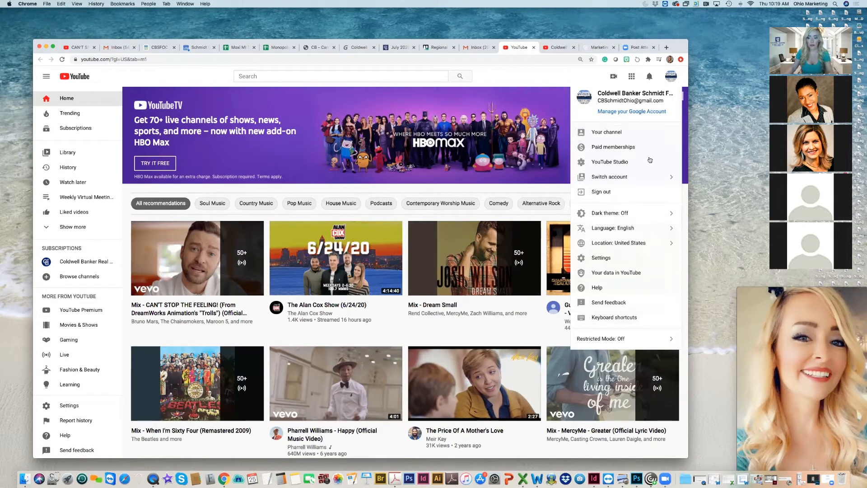
left_click(672, 79)
left_click(672, 79)
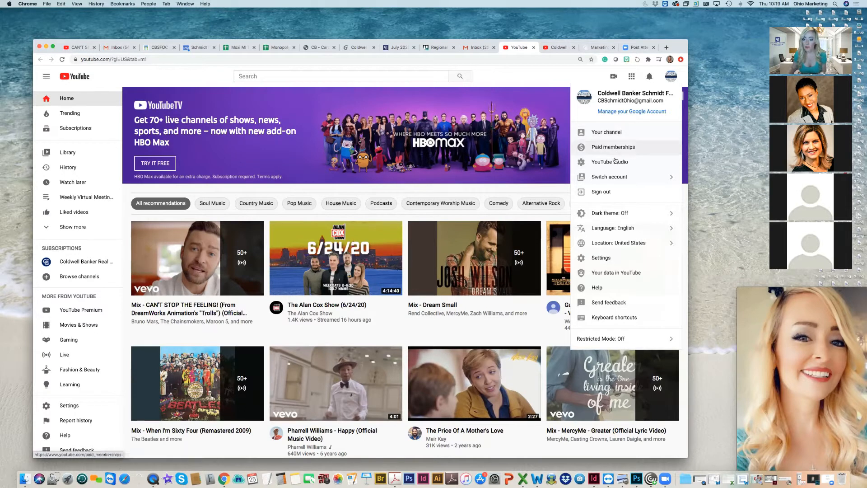
left_click(614, 177)
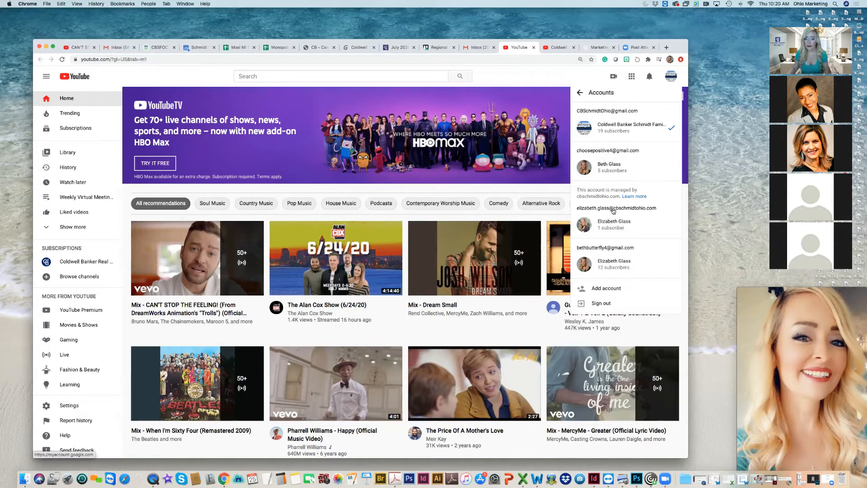
left_click(579, 93)
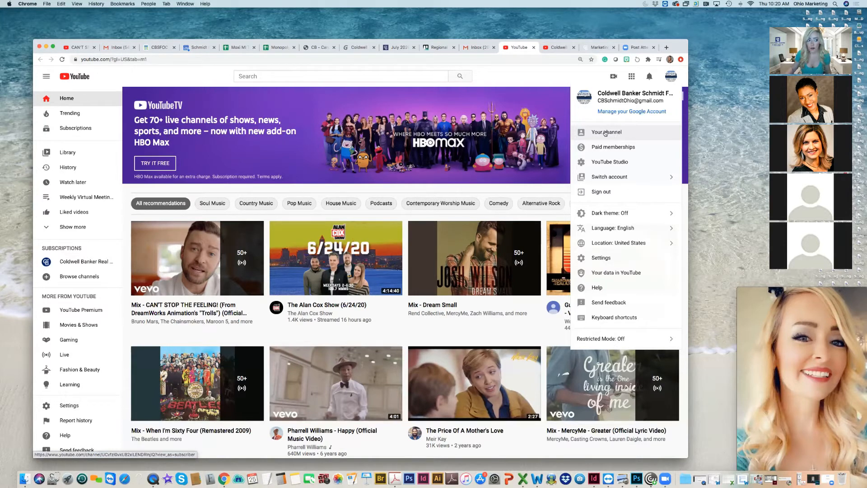
left_click(605, 132)
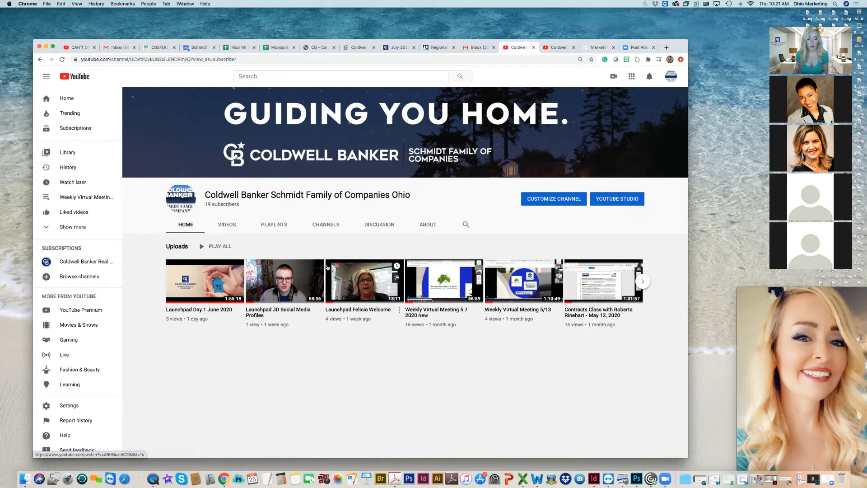
- Scroll through the channel's uploads, then show its four playlists, including Weekly Virtual Meetings and Launch Pad
left_click(235, 225)
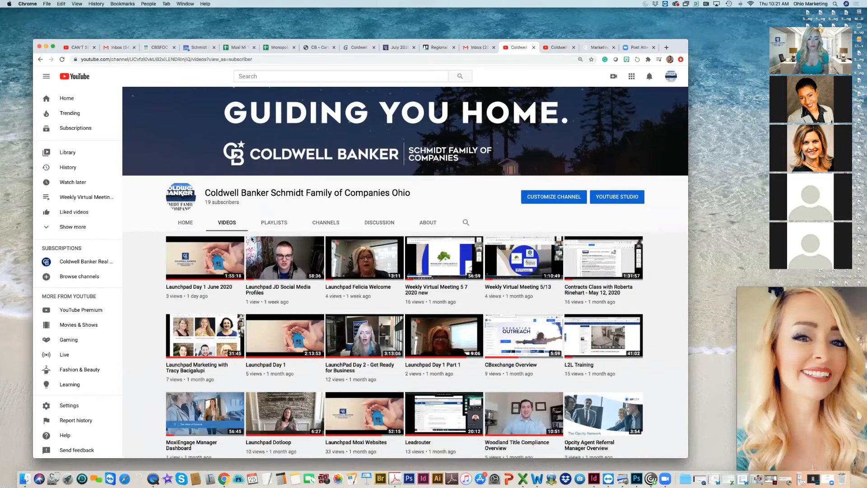
scroll(244, 232, "down", 4)
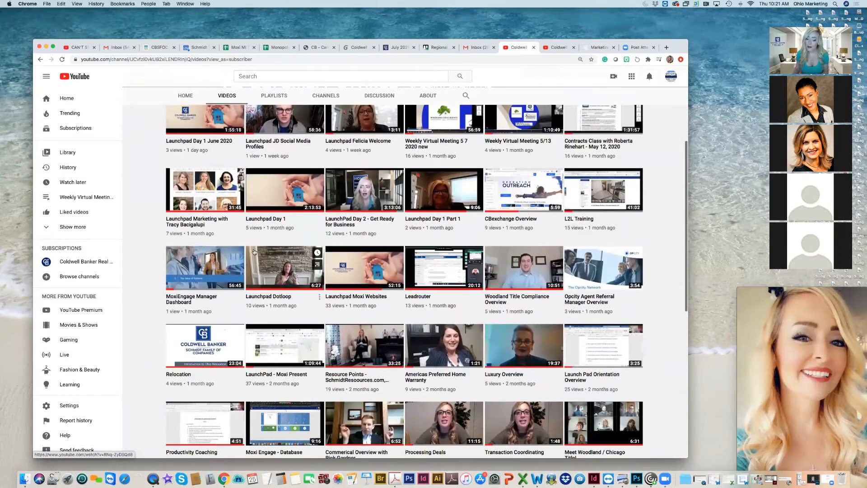
scroll(255, 252, "down", 5)
scroll(254, 252, "up", 3)
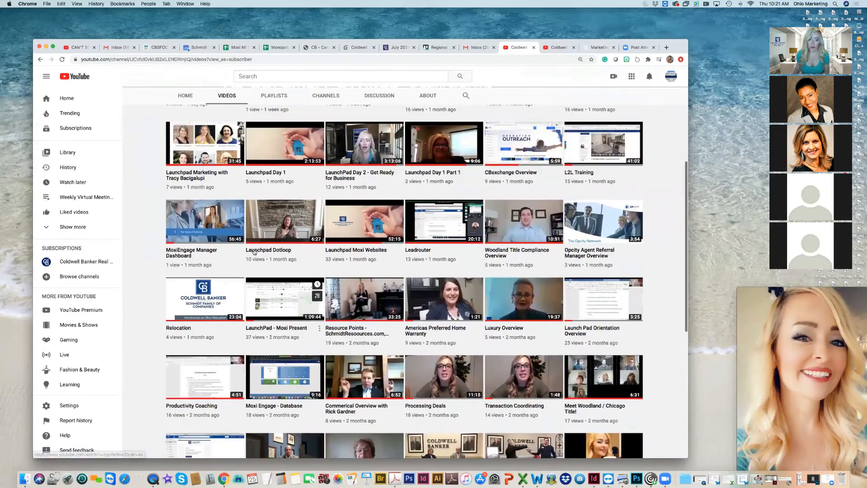
scroll(254, 252, "up", 5)
left_click(271, 223)
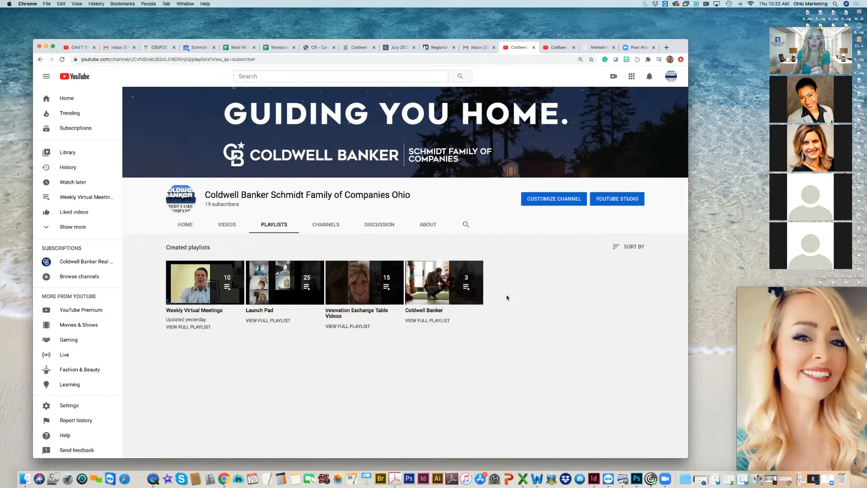
mouse_move(438, 294)
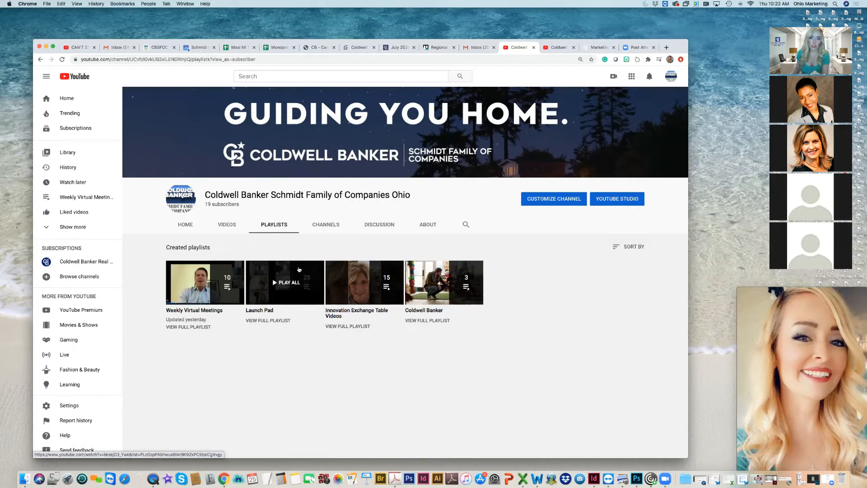
left_click(299, 269)
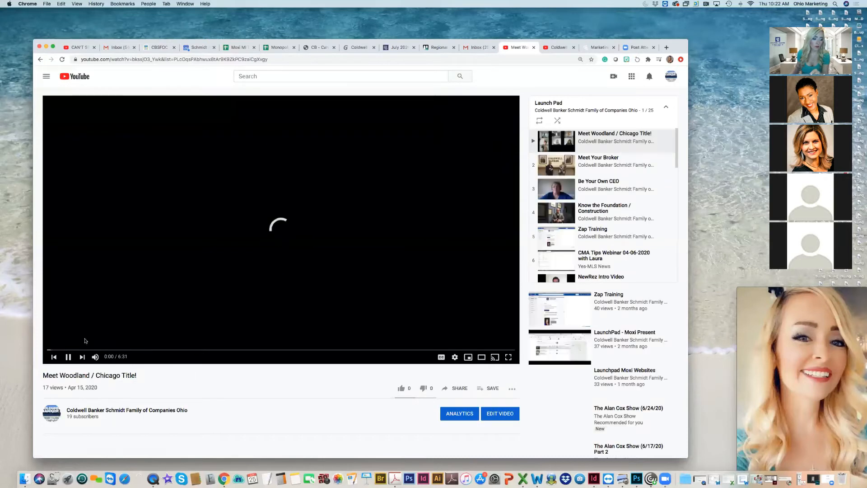
left_click(68, 356)
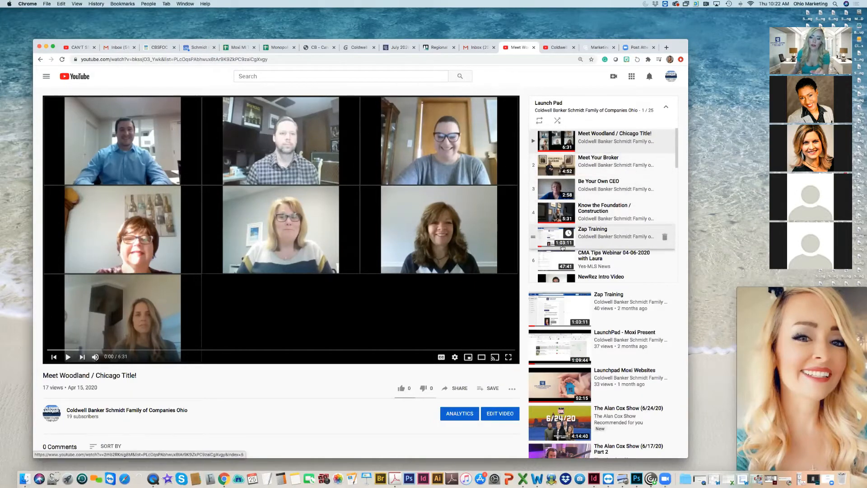
left_click(40, 60)
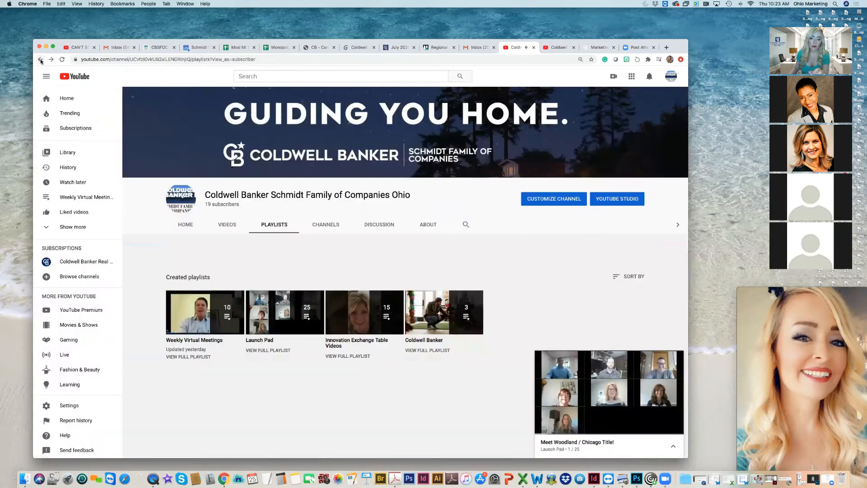
left_click(607, 373)
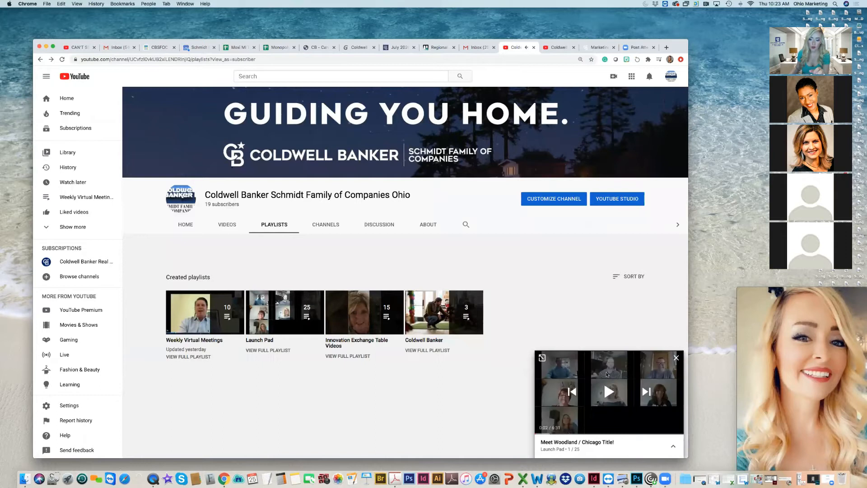
left_click(676, 358)
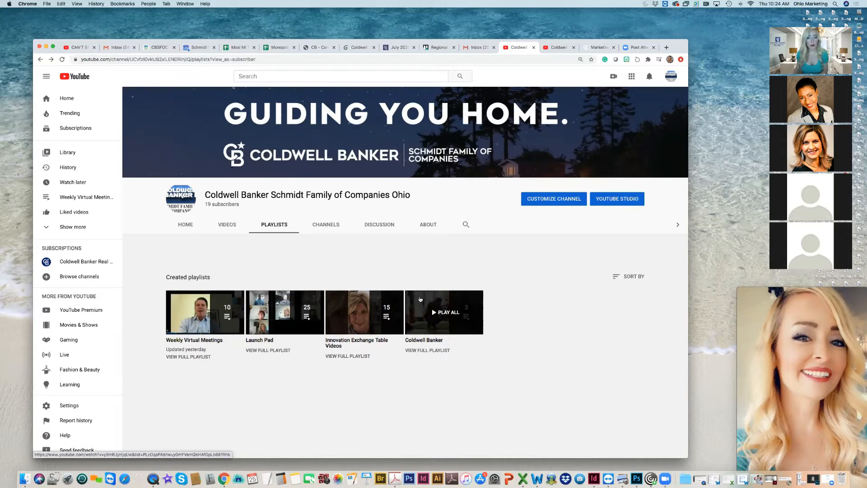
- Search YouTube for 'coldwell banker real estate'
left_click(310, 76)
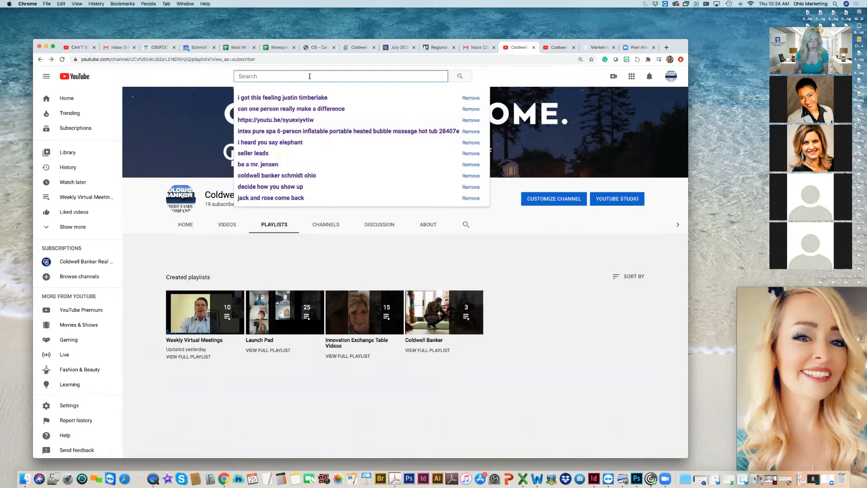
type("coldwe")
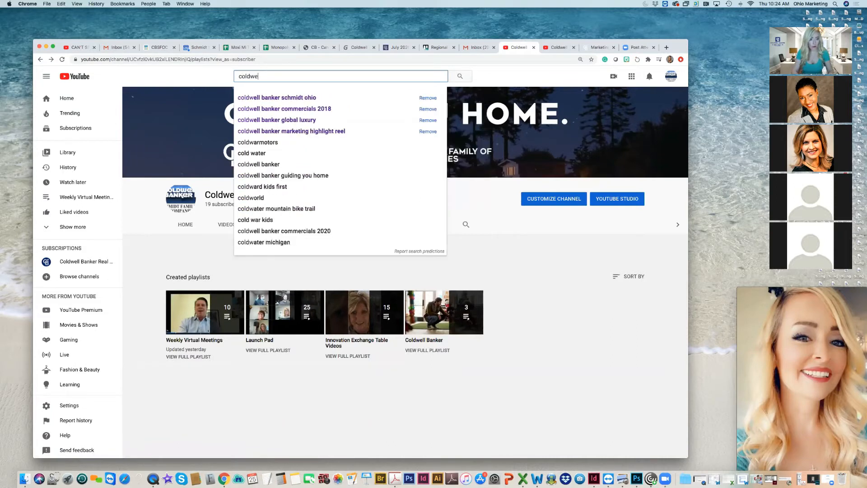
type("ll banker ")
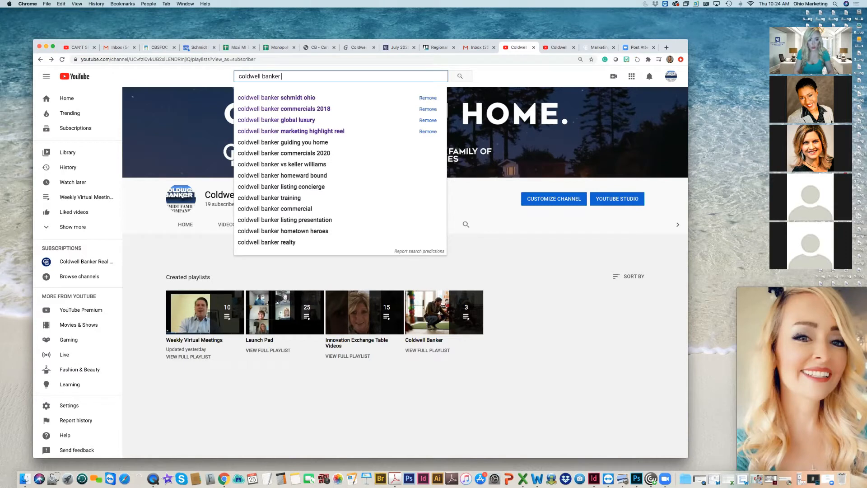
type("real estate")
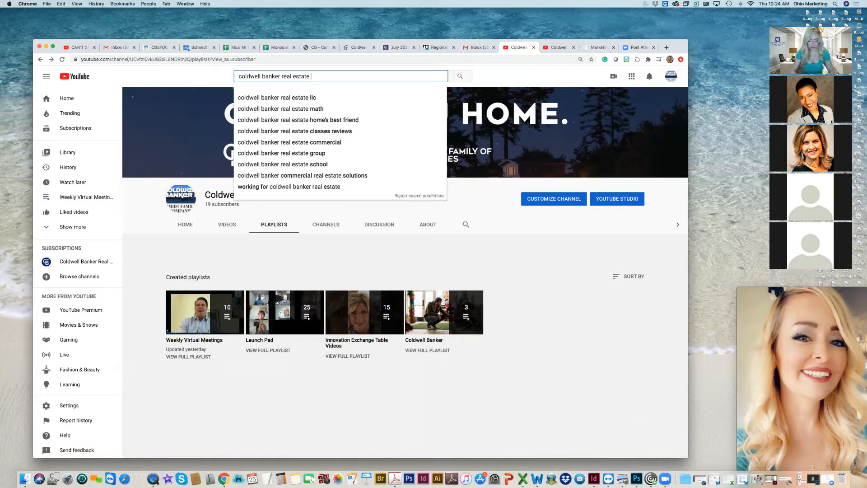
key("Return")
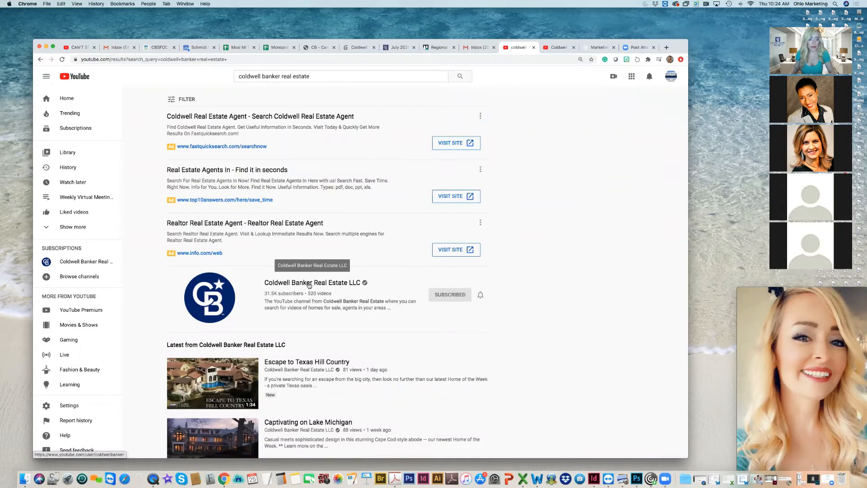
- Open the Coldwell Banker Real Estate LLC channel and scroll down to its featured Hometown Heroes video
left_click(309, 285)
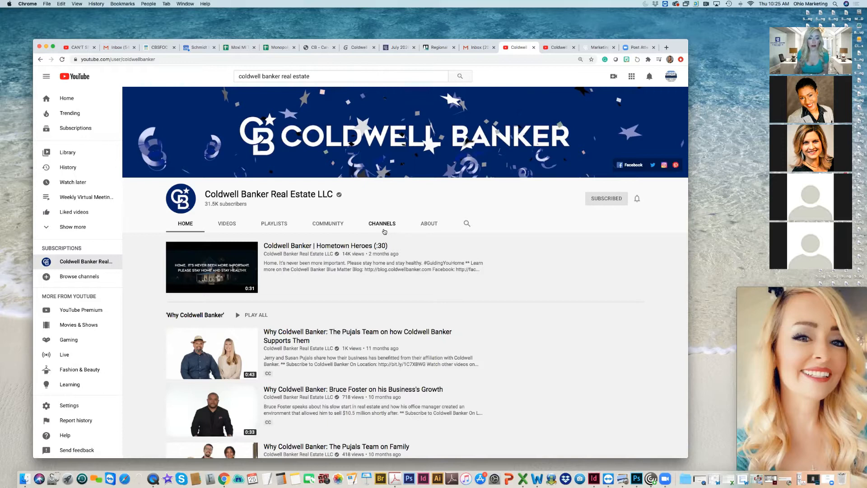
scroll(356, 231, "down", 2)
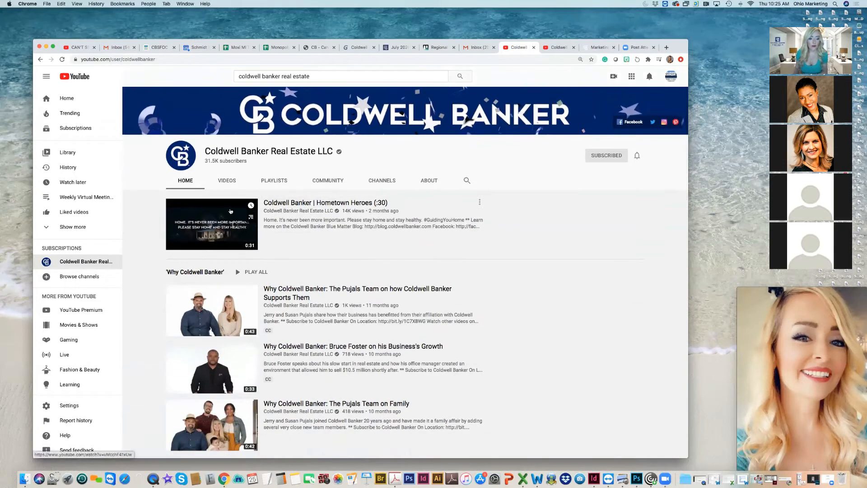
- Play the Coldwell Banker | Hometown Heroes (:30) video, pause it, and bring up its Save to list
left_click(228, 211)
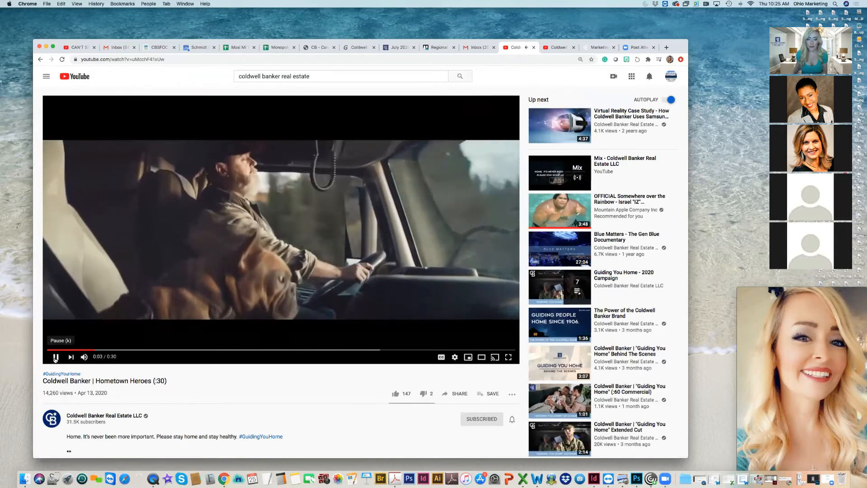
left_click(55, 358)
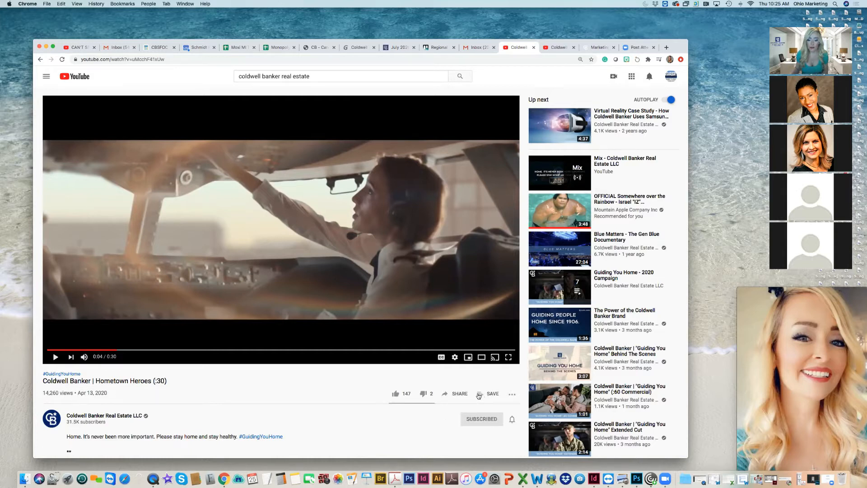
left_click(479, 392)
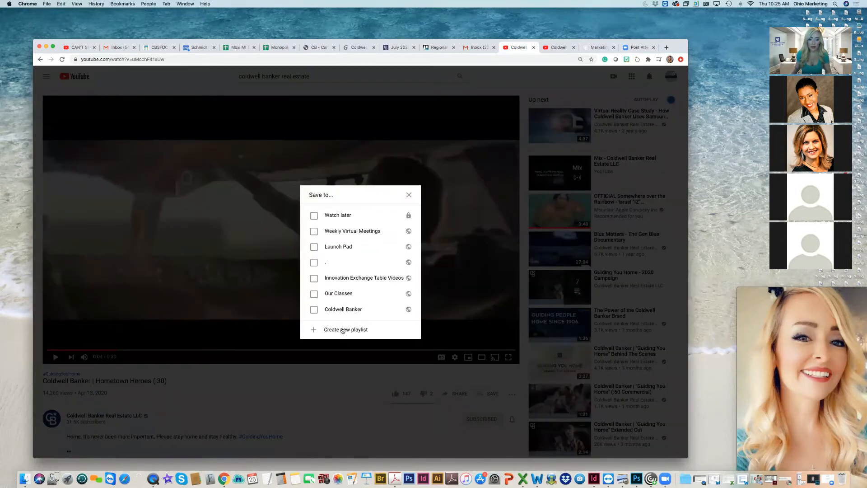
- Start a new playlist, then close the Save to dialog, pause the video, and reopen Save to
left_click(342, 329)
left_click(331, 167)
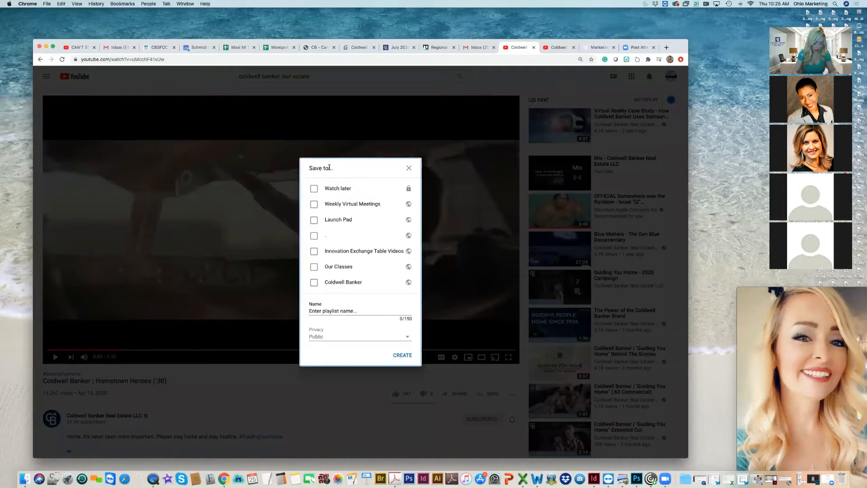
key("space")
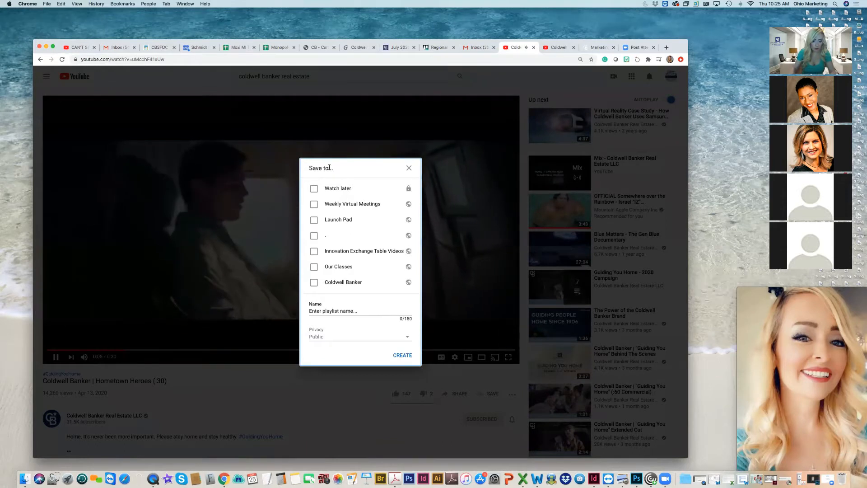
left_click(266, 296)
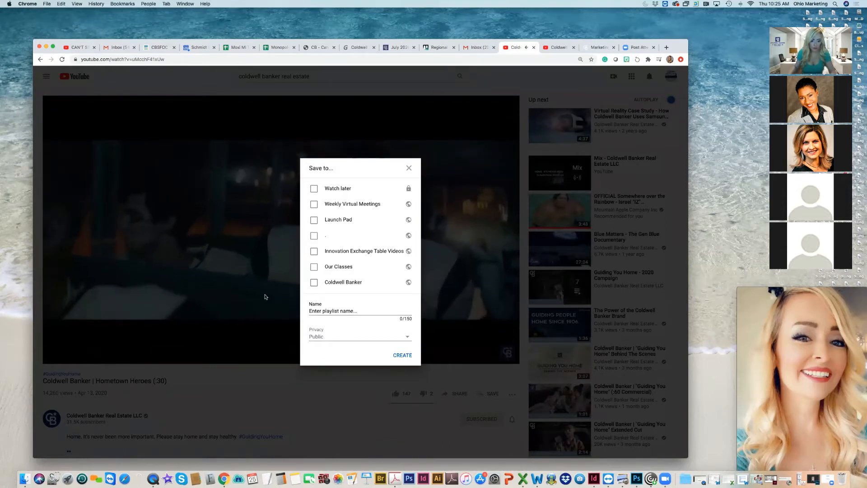
left_click(340, 339)
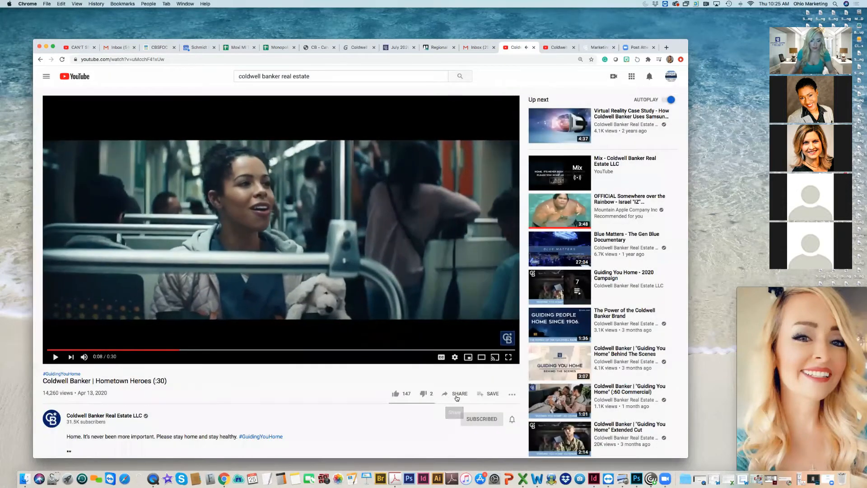
left_click(482, 393)
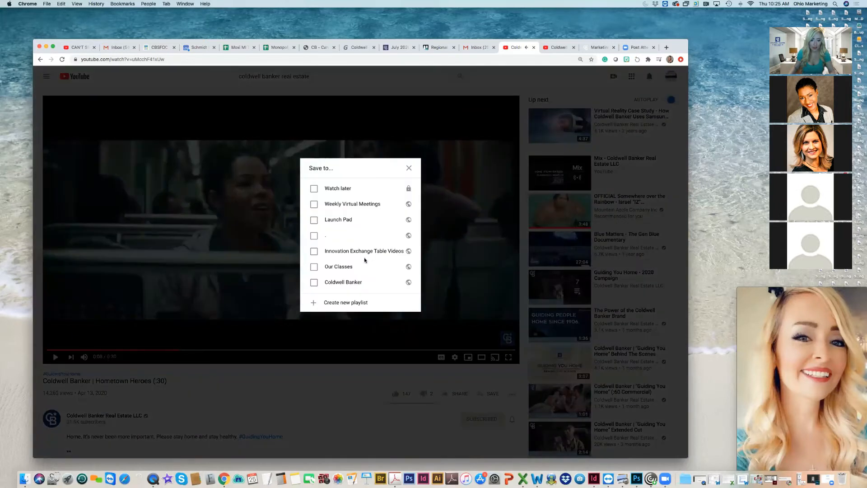
- Create a public playlist named 'Brand Videos' containing this video
left_click(345, 302)
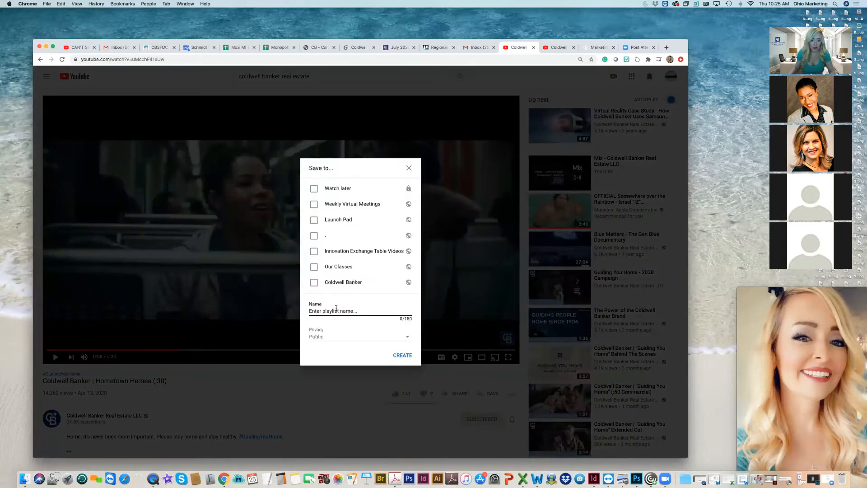
type("Brand")
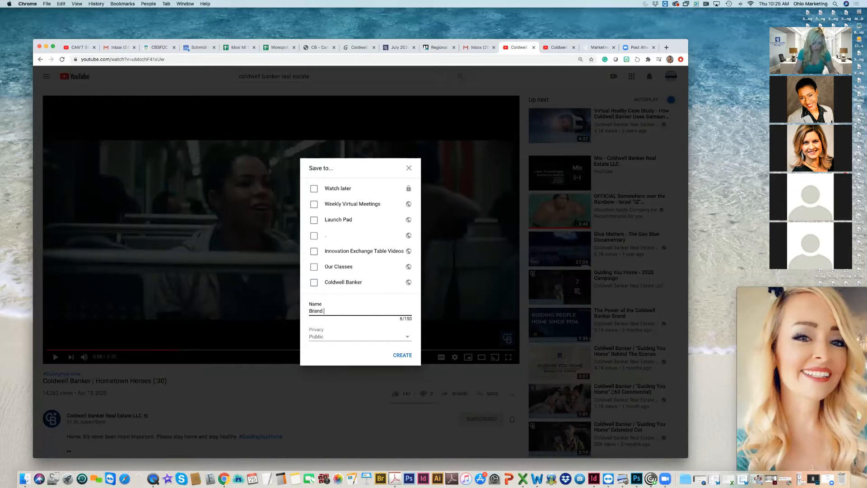
type(" Videos")
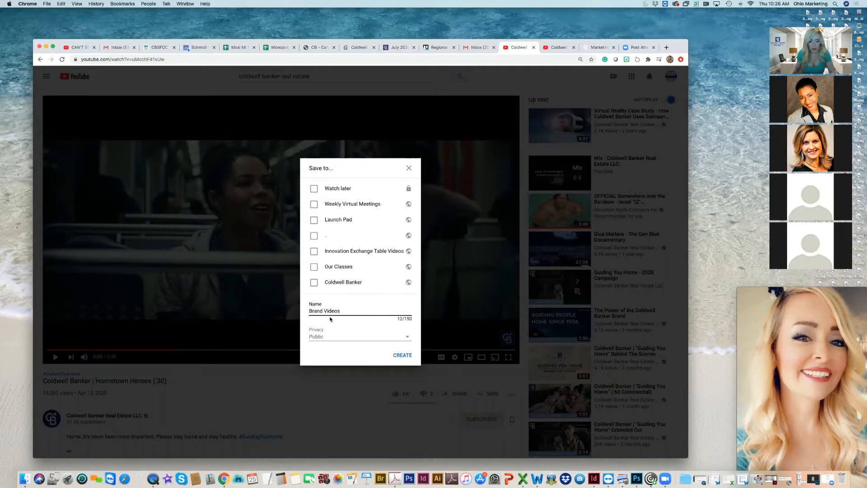
left_click(403, 355)
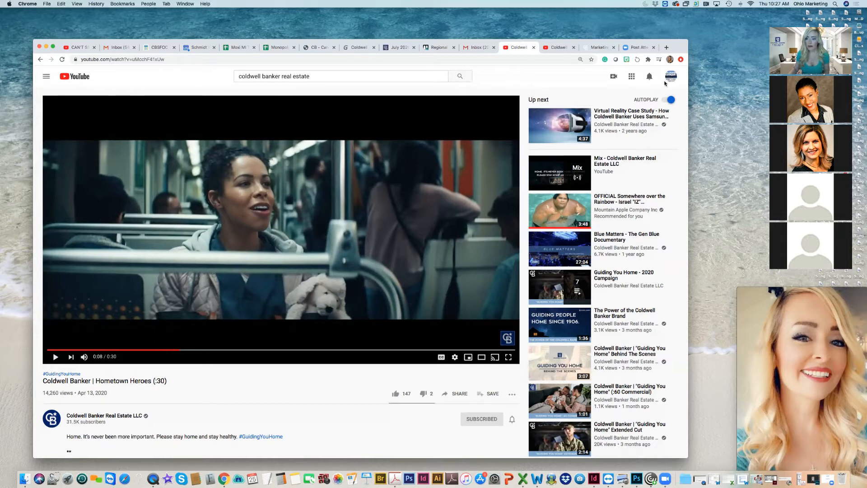
- Go to your own channel's Playlists tab, now led by Brand Videos with 1 video
left_click(669, 80)
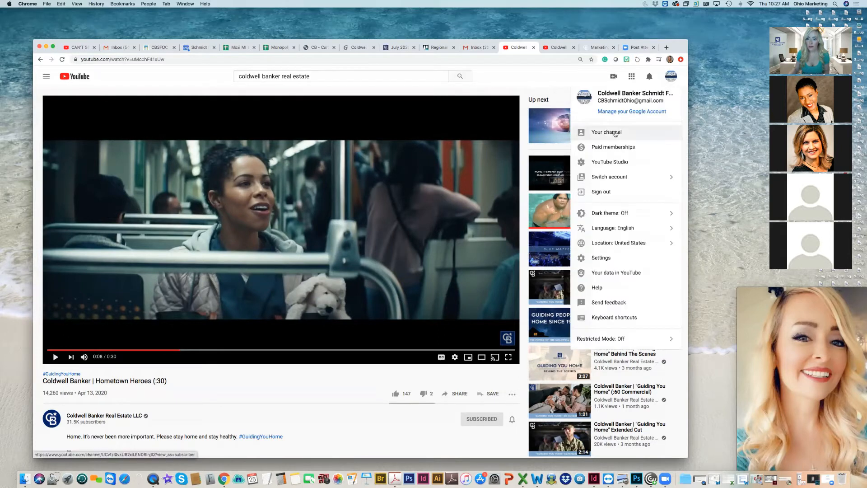
left_click(615, 133)
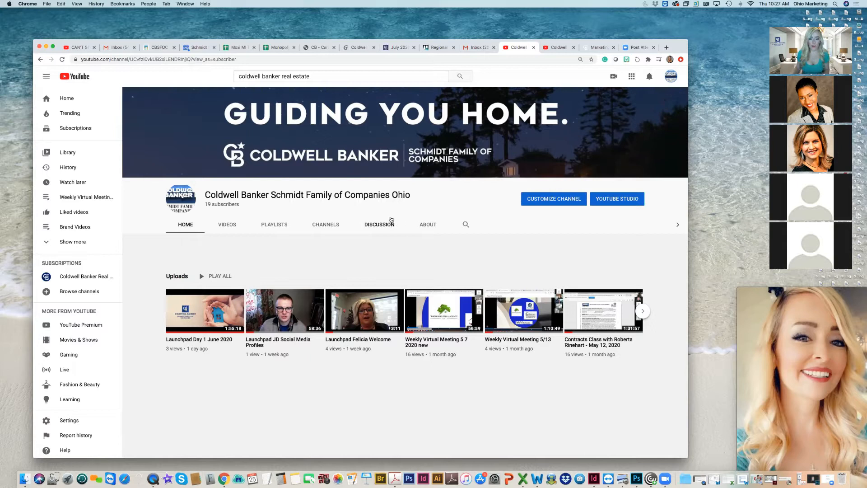
left_click(268, 226)
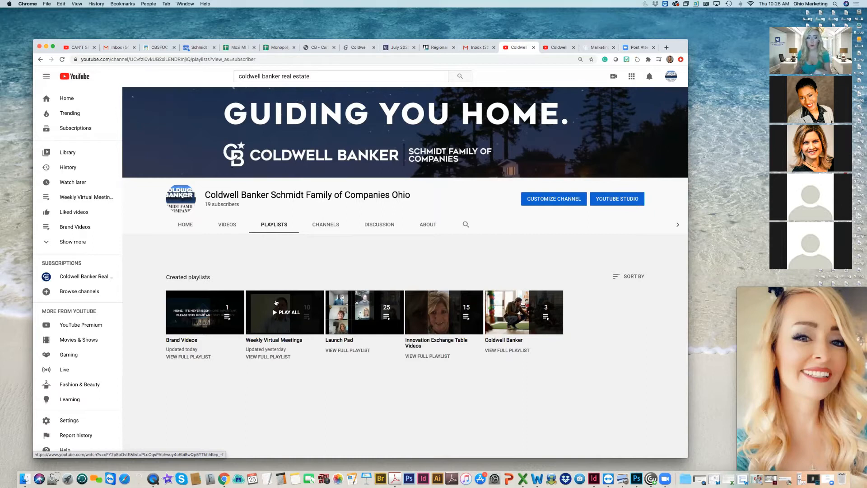
left_click(326, 225)
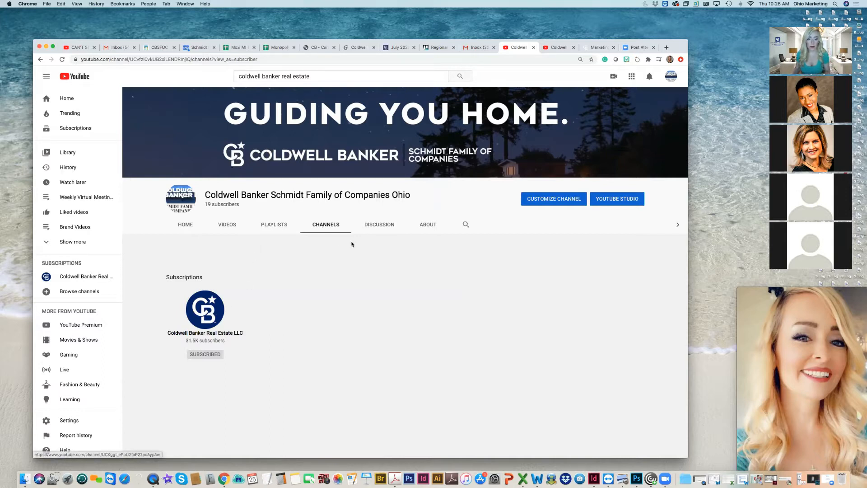
left_click(370, 227)
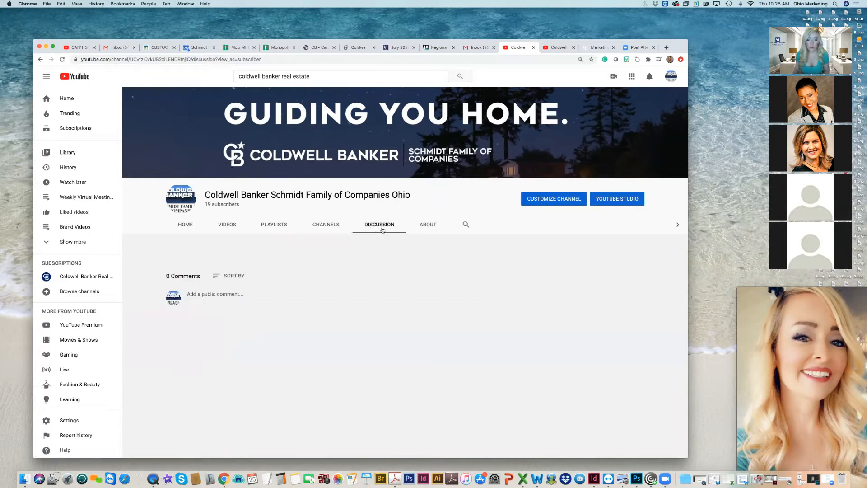
left_click(424, 230)
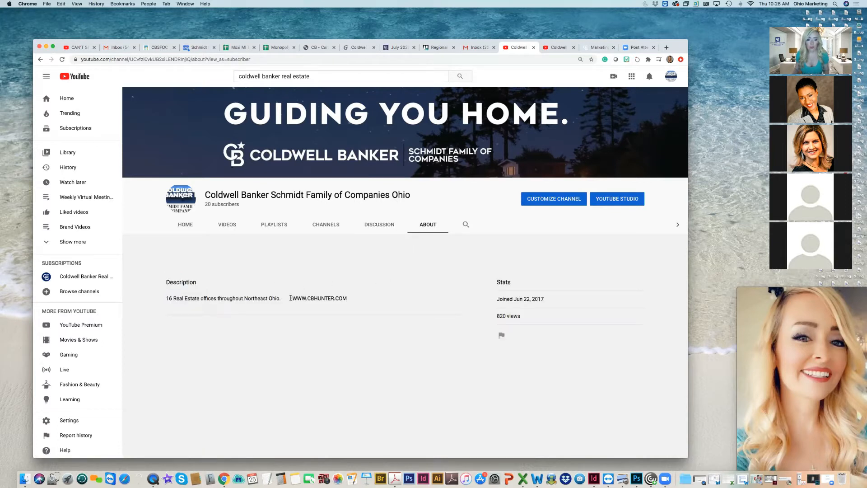
left_click_drag(290, 298, 357, 304)
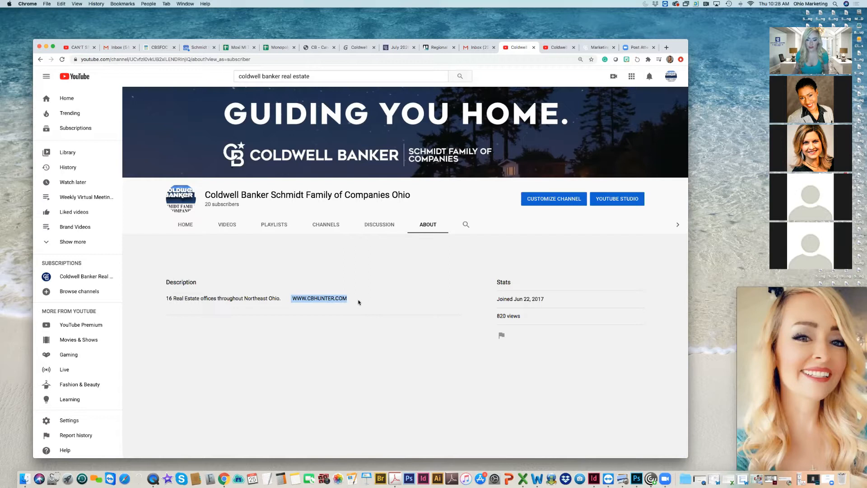
left_click(358, 300)
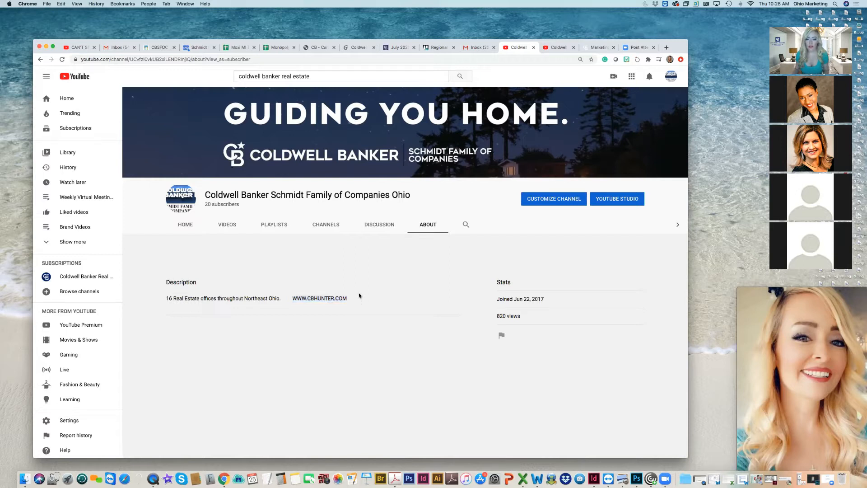
left_click(193, 226)
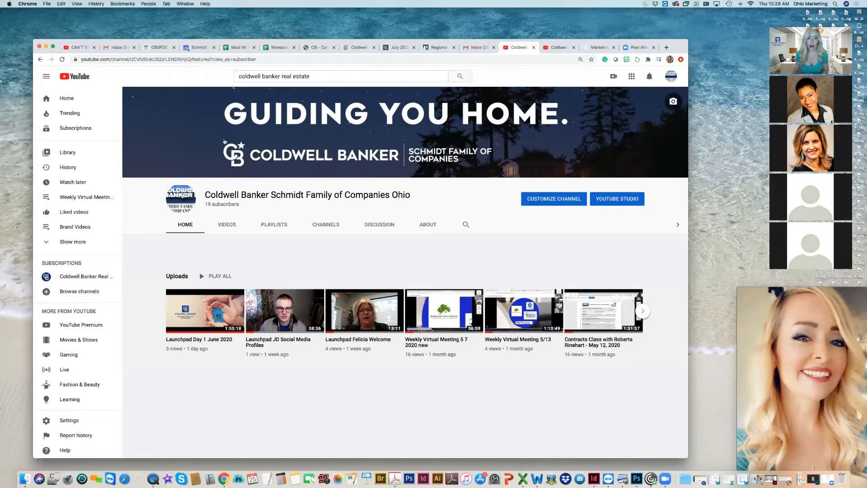
- Open the channel banner art window twice, closing it each time without changes
left_click(673, 102)
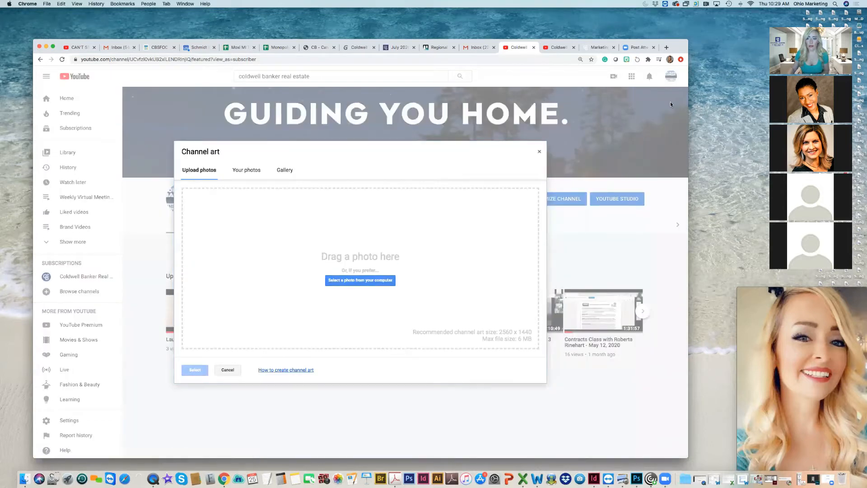
left_click(539, 151)
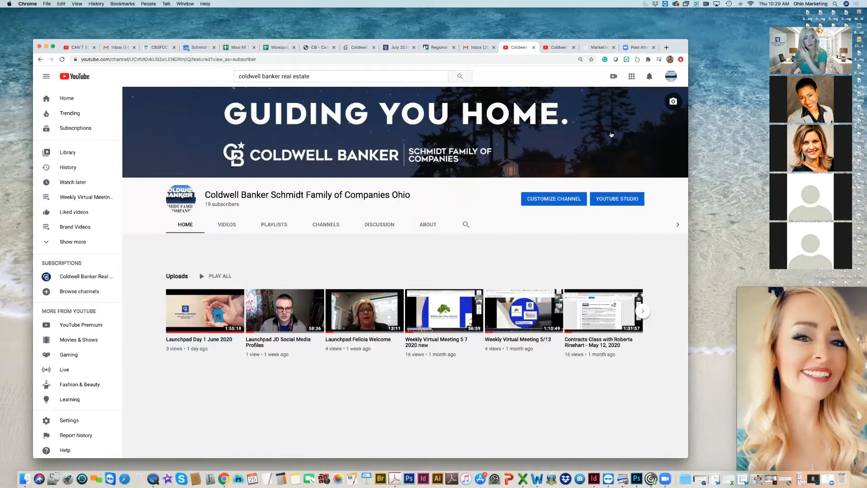
left_click(673, 102)
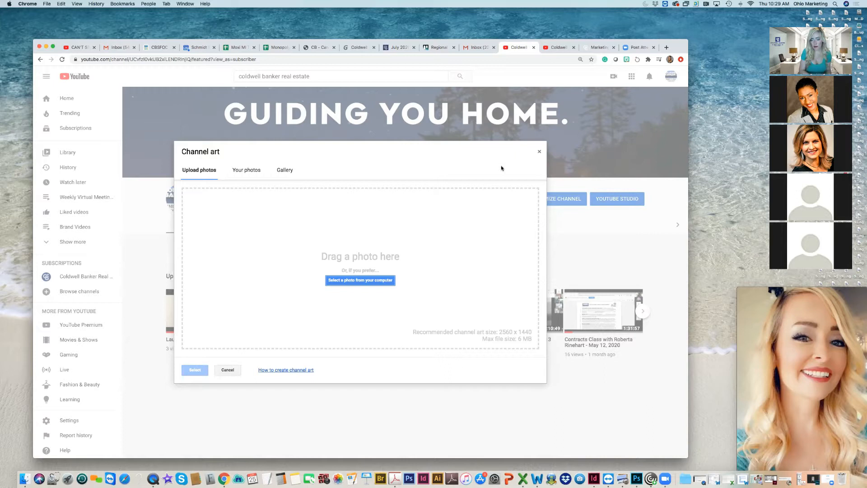
left_click(540, 152)
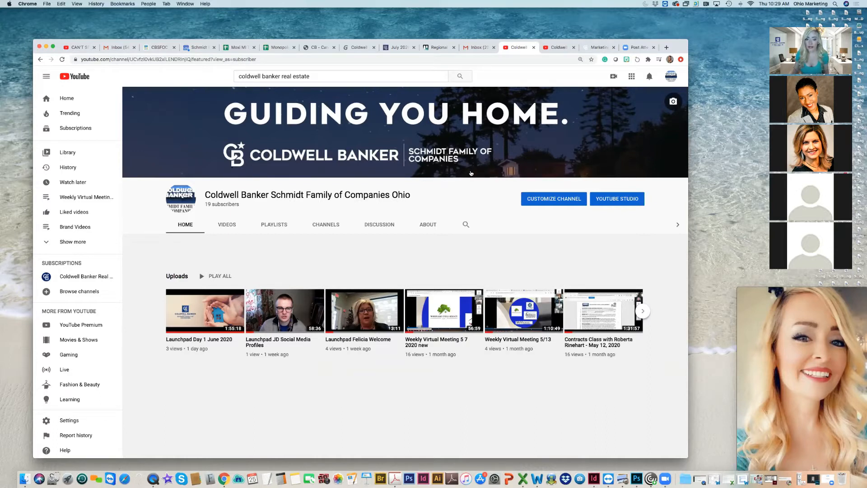
- Check Gallery and Your photos, then pick the 2017-06-22 album's photo as channel art
left_click(672, 104)
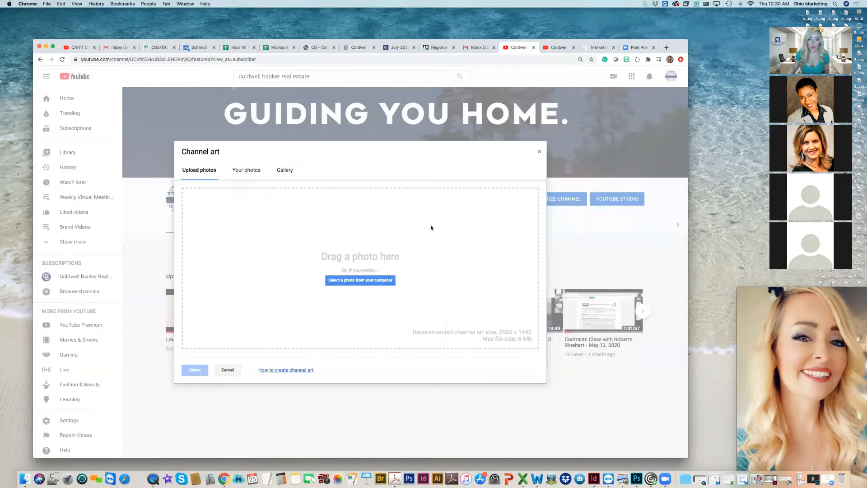
left_click(287, 172)
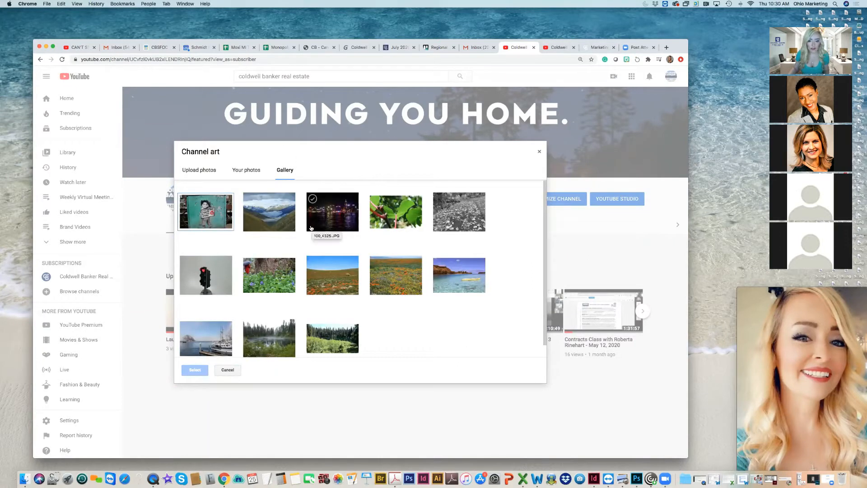
left_click(214, 174)
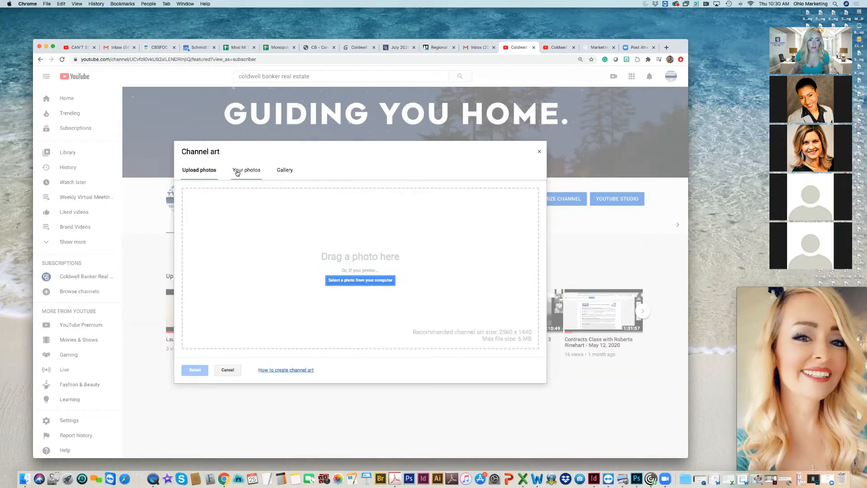
left_click(237, 172)
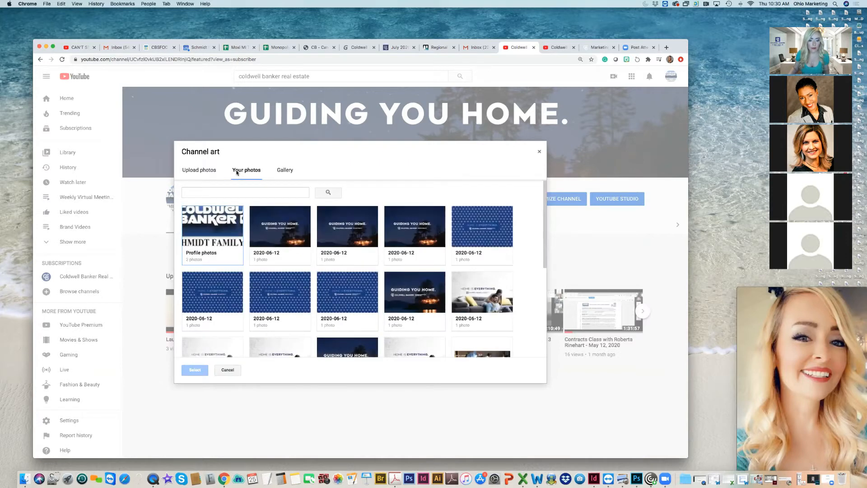
scroll(293, 222, "down", 3)
scroll(293, 221, "down", 5)
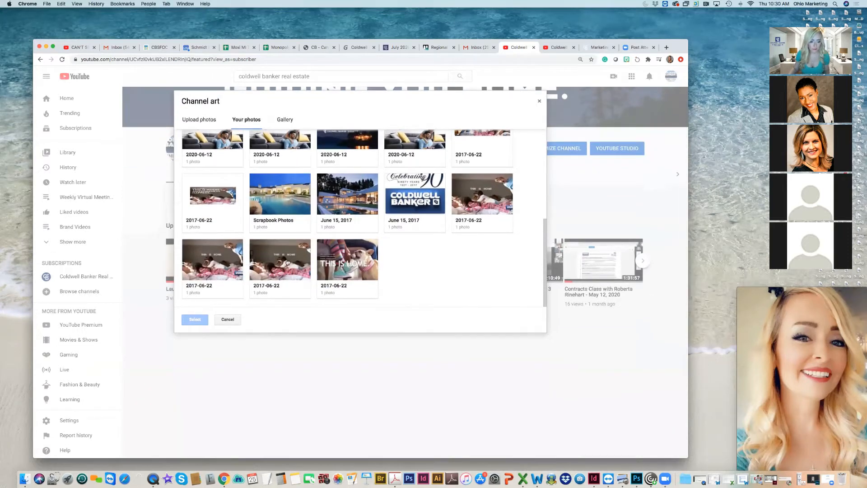
left_click(485, 198)
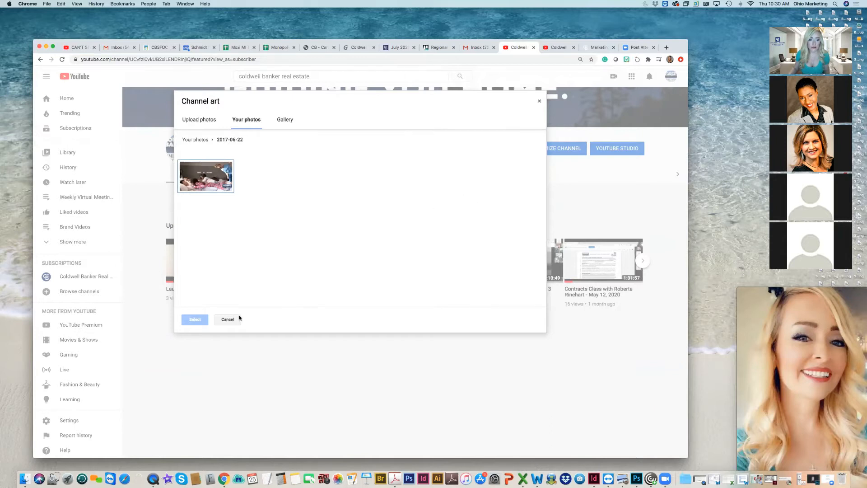
left_click(206, 176)
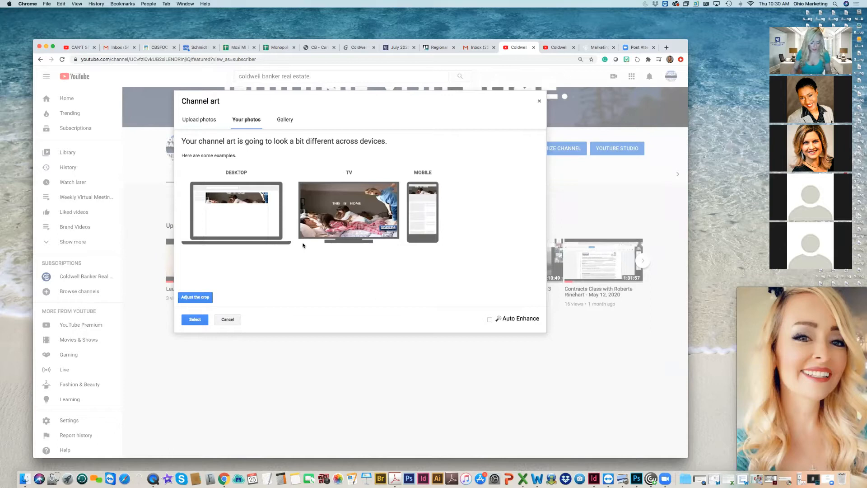
- Zoom in twice to inspect the desktop, TV and mobile previews, zoom out once, and return to Gallery
key("super+equal")
key("super+equal")
key("super+equal")
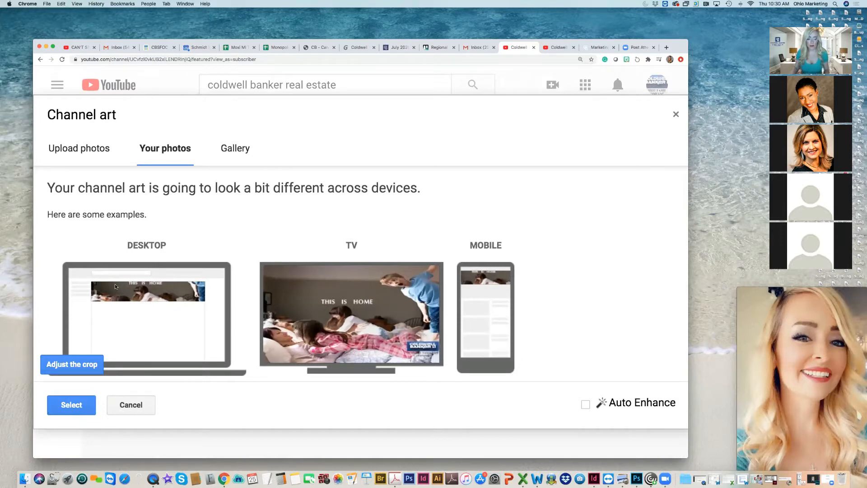
key("super+equal")
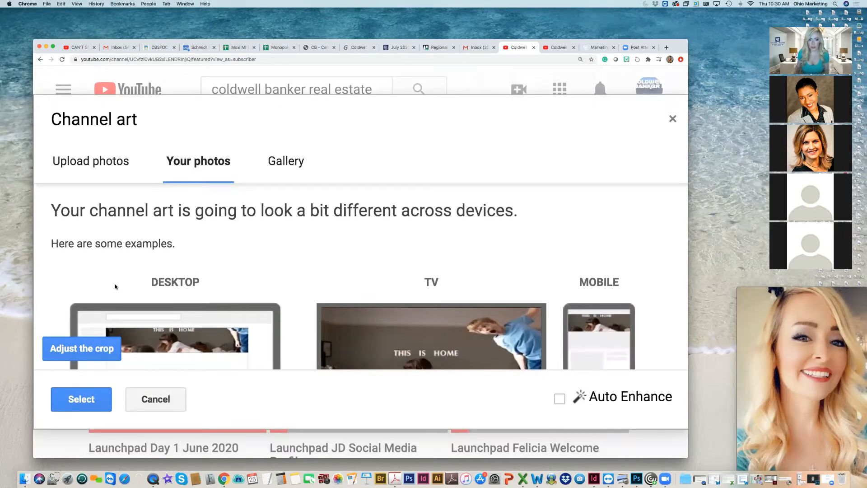
scroll(138, 311, "down", 3)
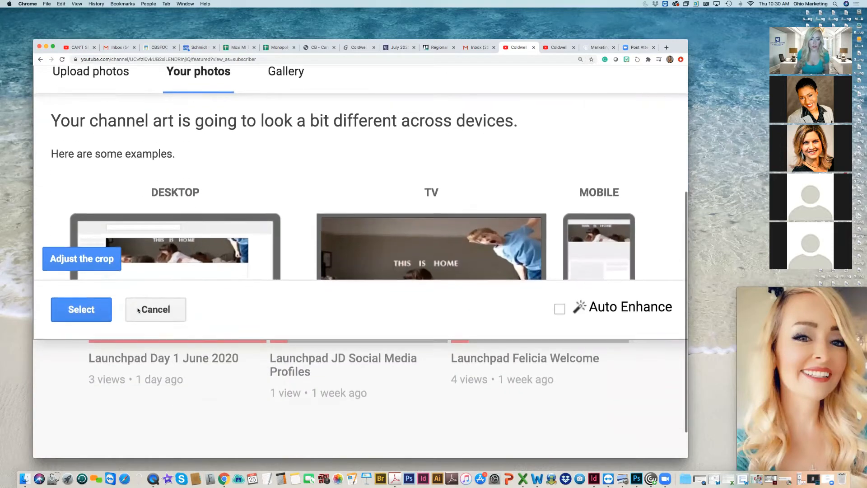
scroll(145, 310, "up", 2)
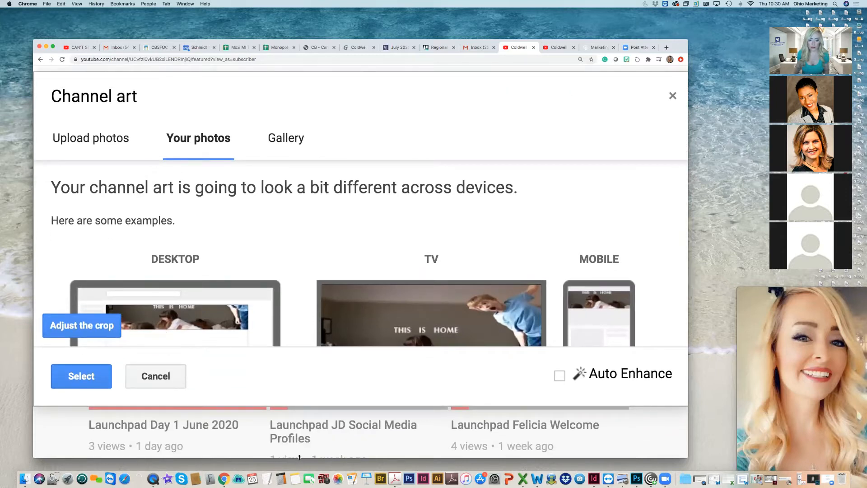
scroll(296, 447, "up", 1)
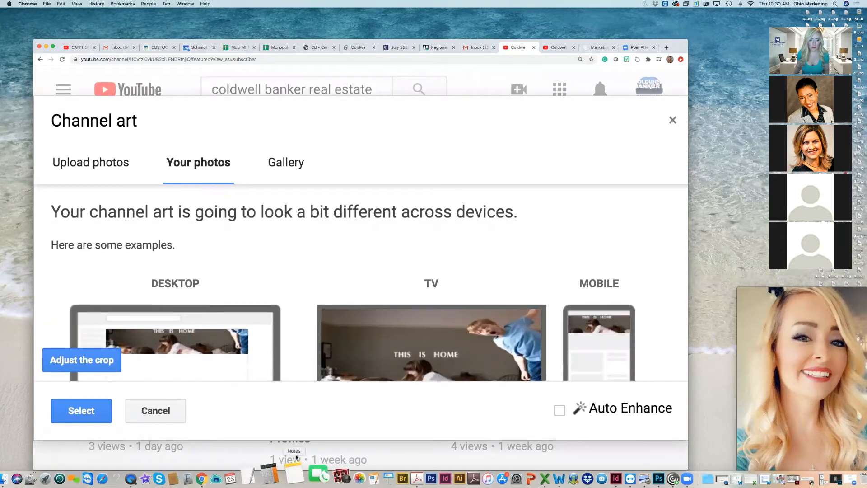
scroll(293, 384, "down", 2)
key("super+minus")
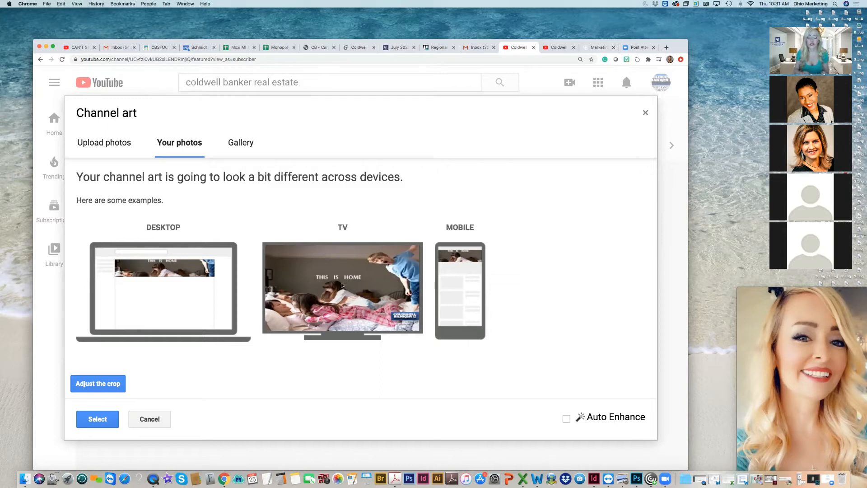
left_click(249, 148)
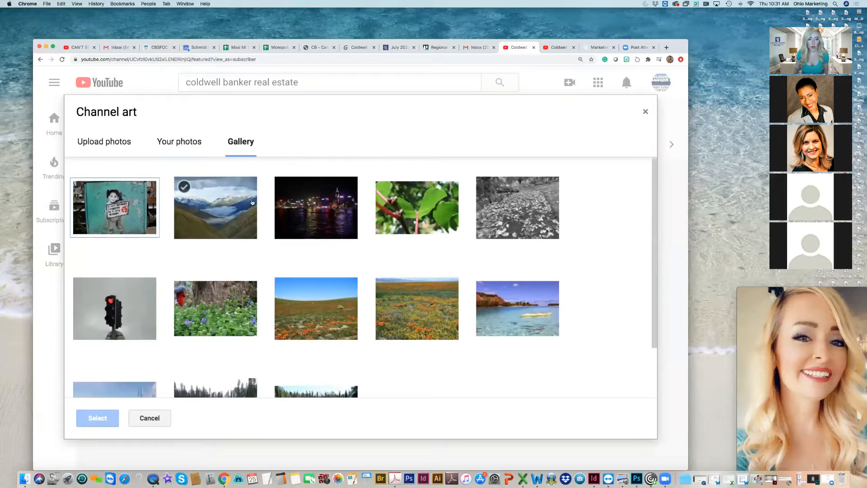
- Scroll through the Gallery stock photos and close the channel art window without choosing one
scroll(290, 211, "down", 3)
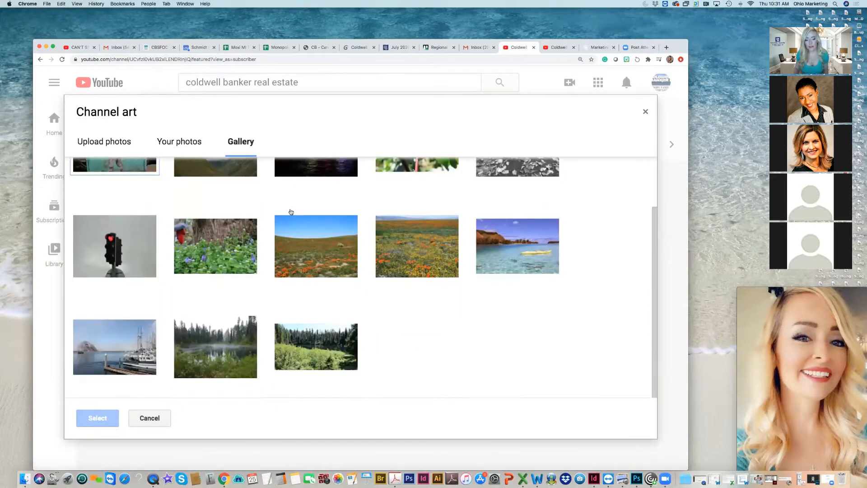
scroll(291, 211, "up", 3)
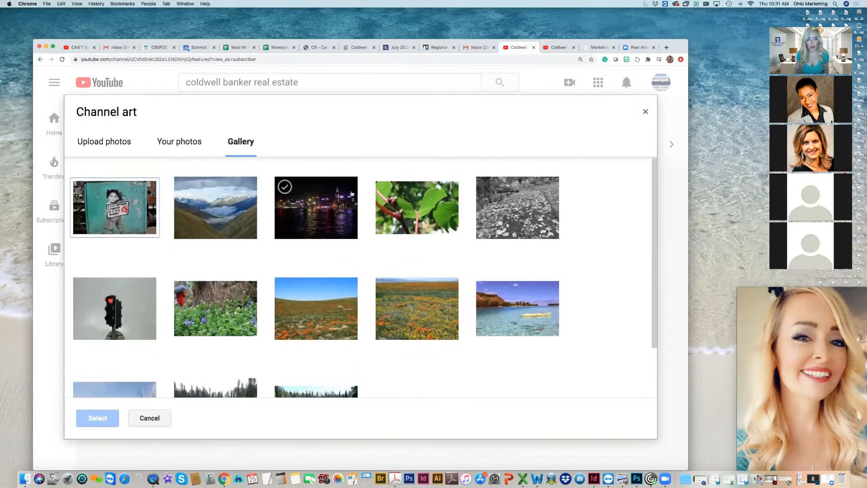
left_click(645, 112)
- Zoom the page back out two steps so the full channel home page fits
key("super+minus")
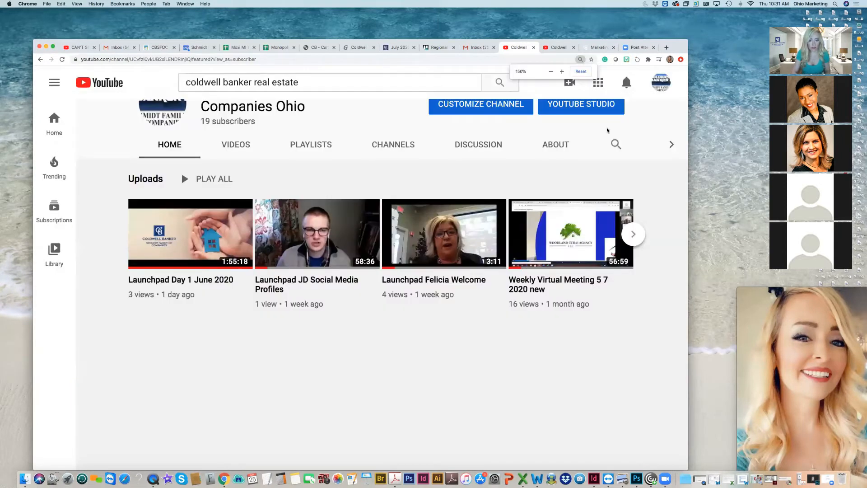
key("super+minus")
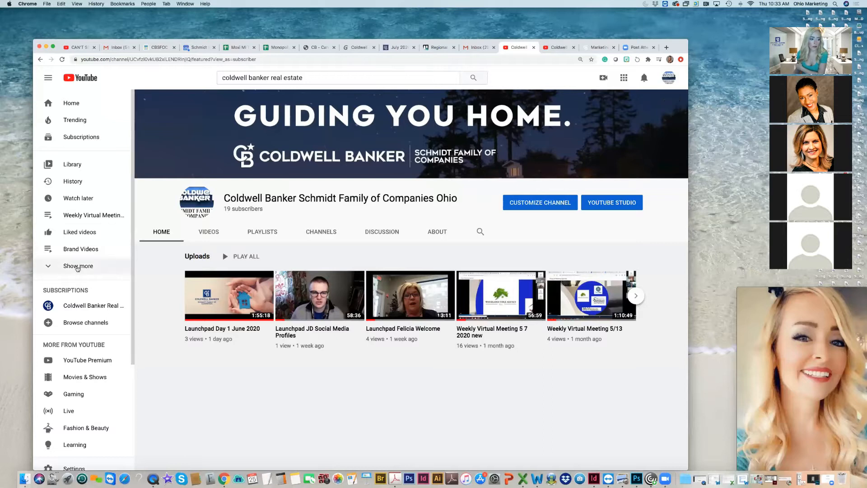
left_click(78, 267)
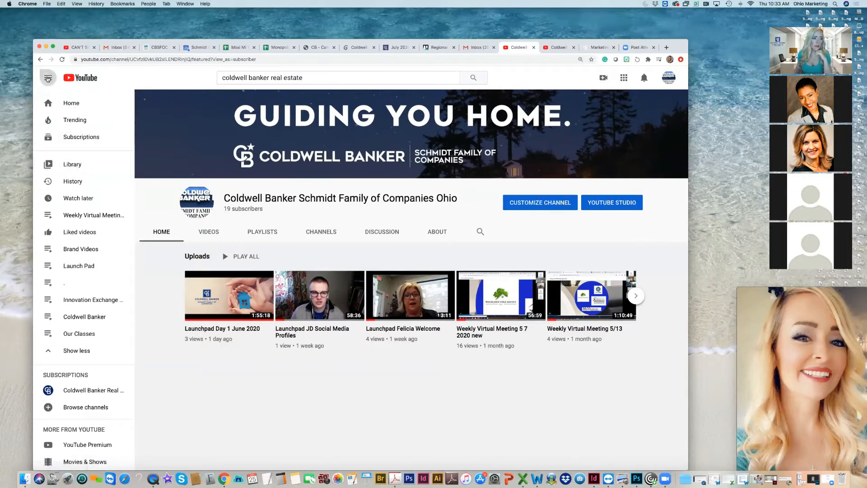
left_click(48, 79)
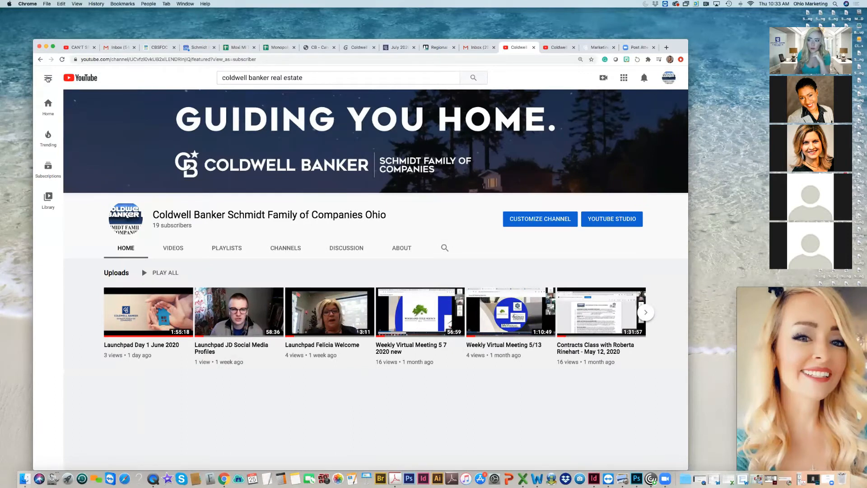
left_click(47, 79)
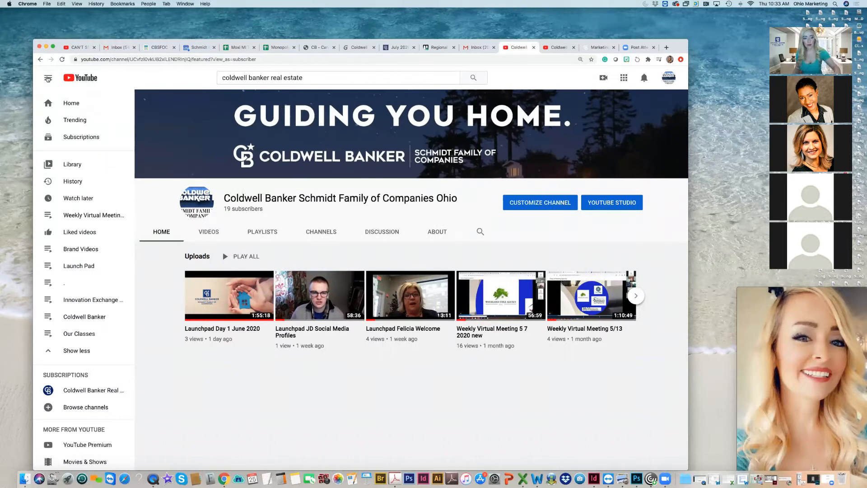
left_click(47, 79)
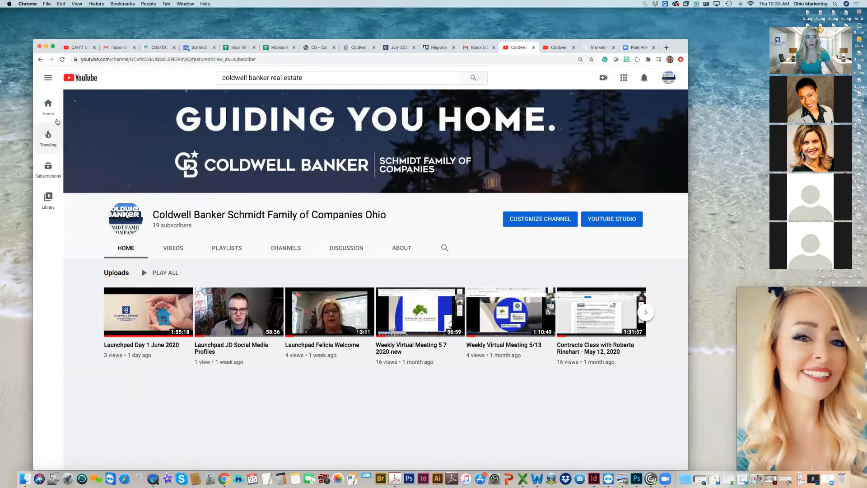
left_click(48, 80)
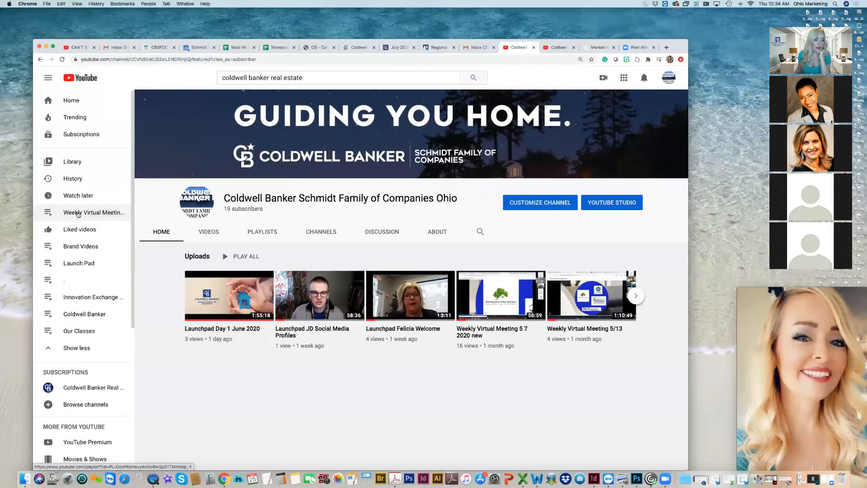
scroll(80, 222, "down", 1)
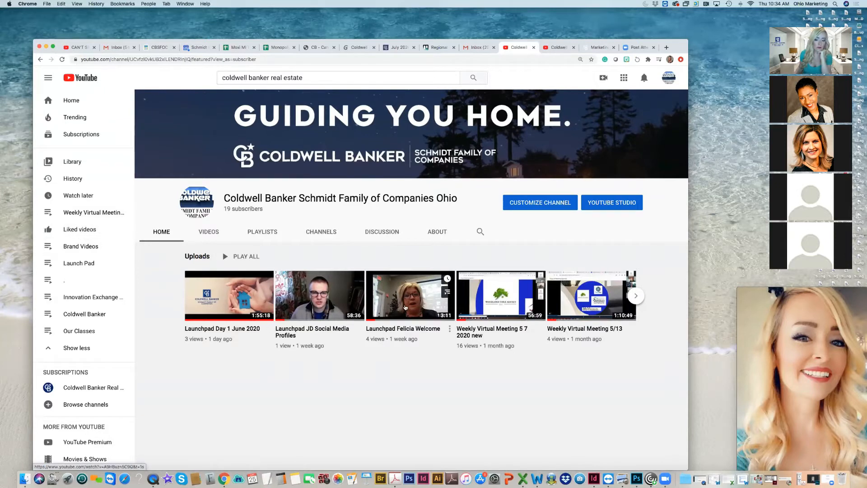
left_click(405, 307)
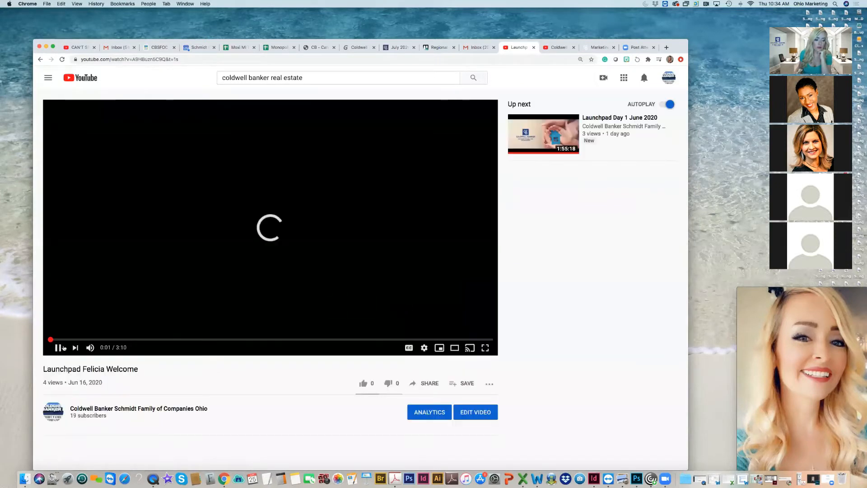
left_click(63, 347)
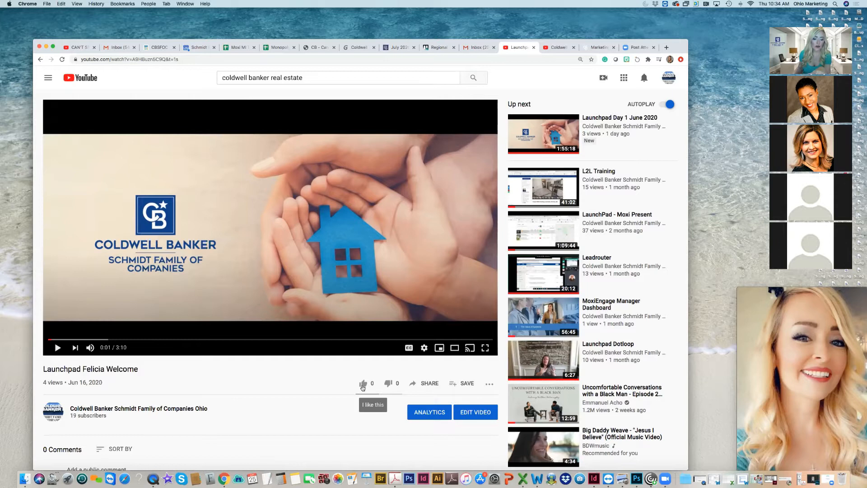
left_click(40, 60)
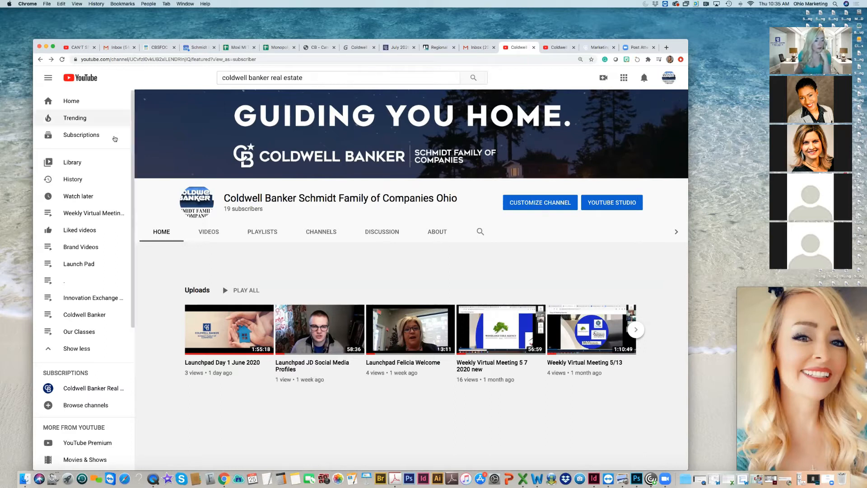
- Open the Channel art upload window from the channel banner's camera icon
scroll(112, 139, "down", 5)
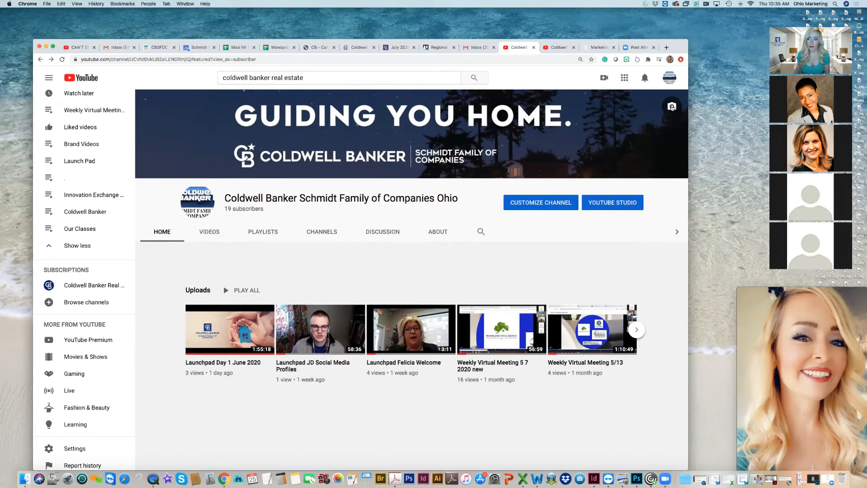
left_click(672, 107)
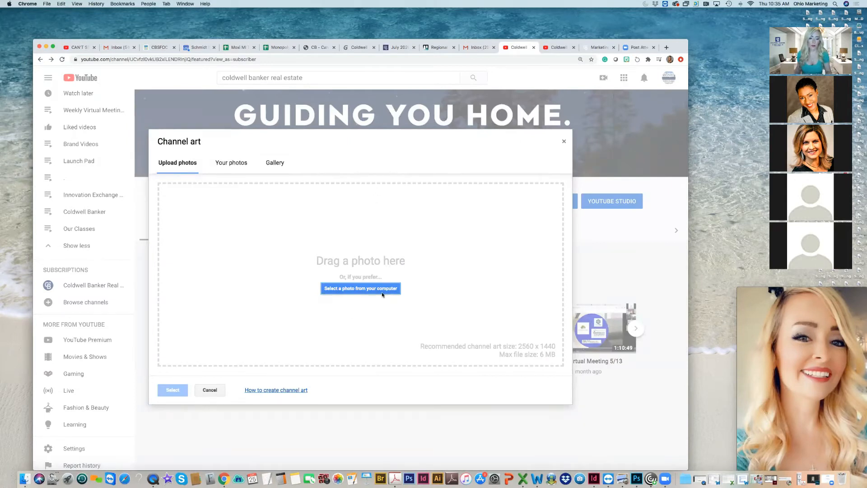
scroll(349, 257, "down", 1)
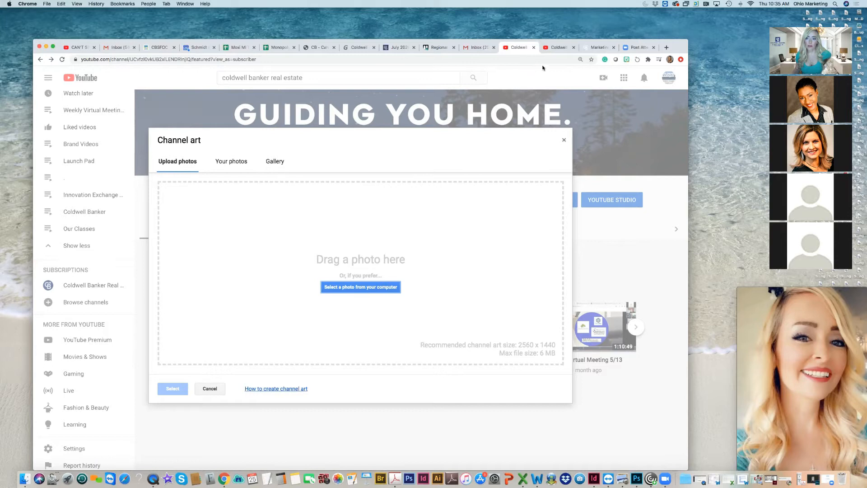
- Go to Schmidt Resources' Ohio Marketing Resources page and scroll down to the YouTube Cover Photos tile
left_click(584, 51)
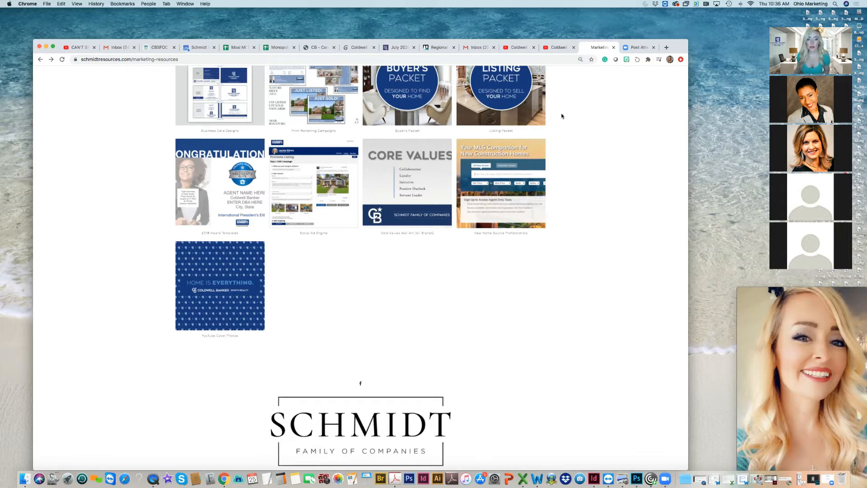
scroll(565, 116, "up", 7)
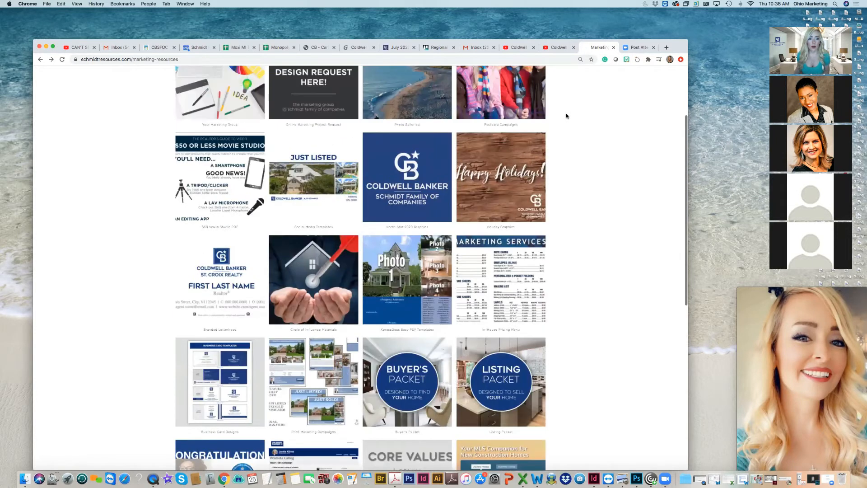
scroll(566, 116, "up", 3)
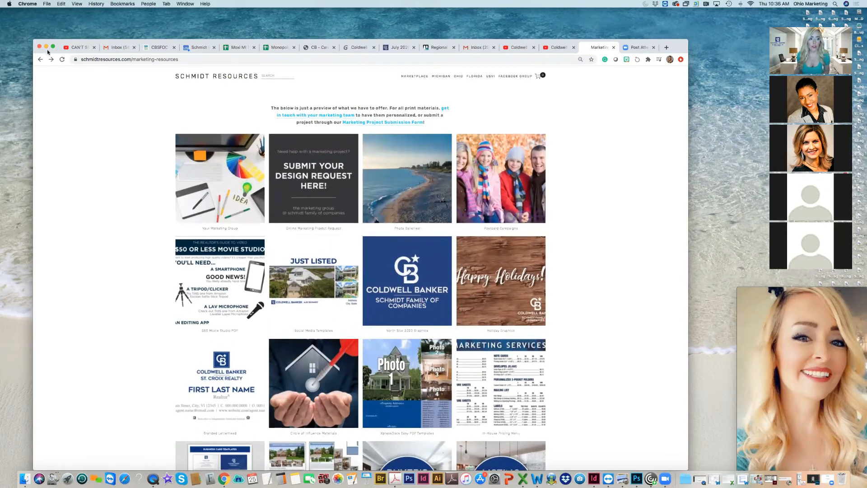
left_click(200, 76)
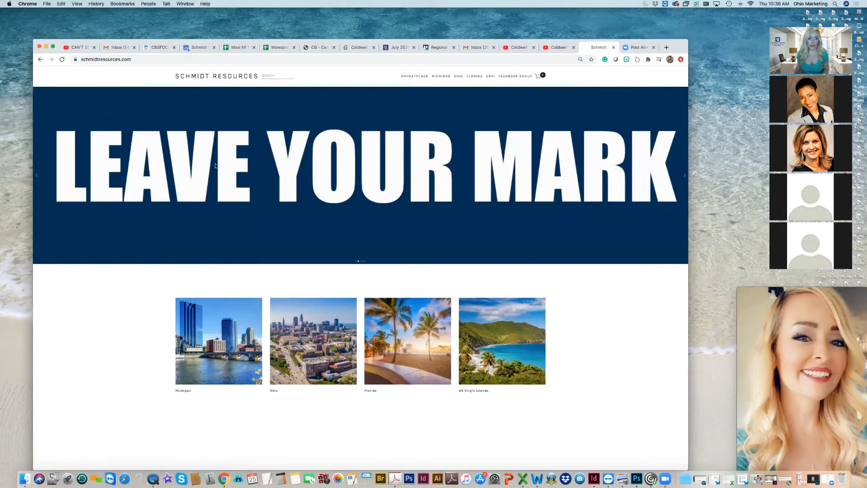
left_click(293, 337)
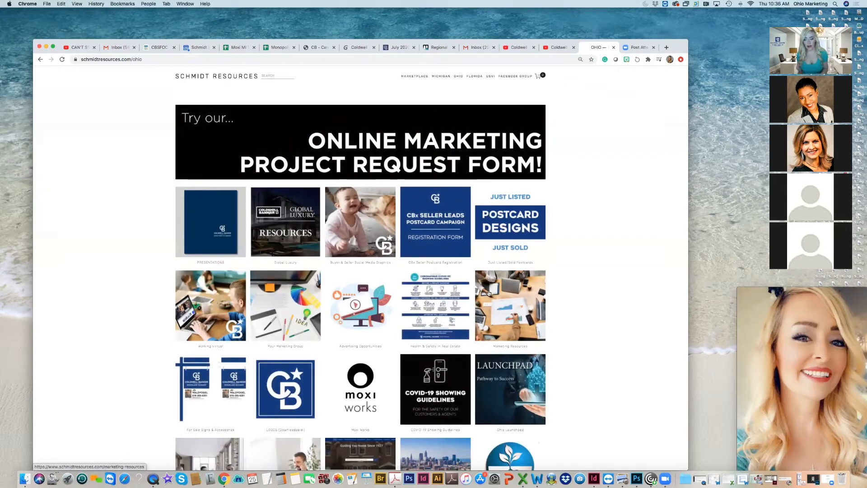
left_click(517, 307)
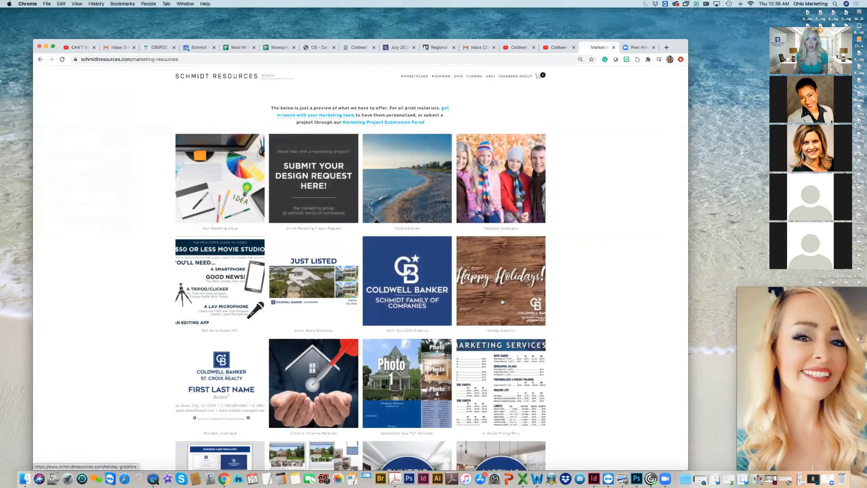
scroll(502, 301, "down", 10)
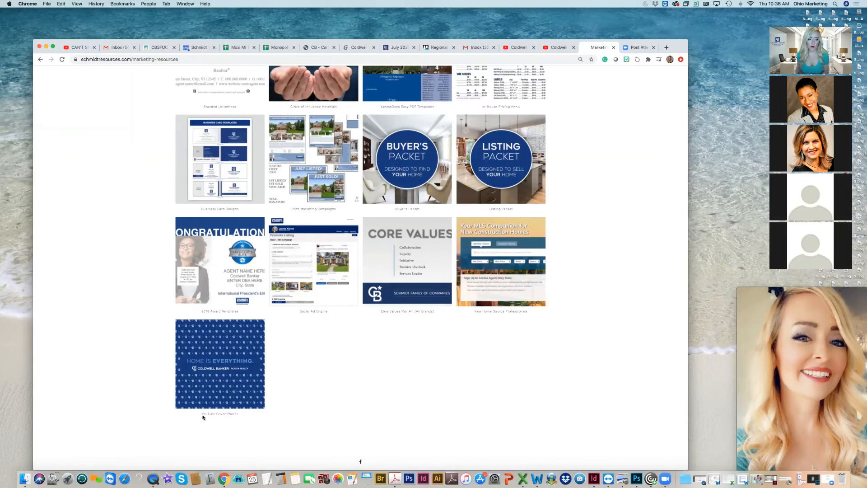
- Open the shared YouTube Cover Photos folder and preview covers starting with YouTubeCover_Blue_Routh.jpg
left_click(212, 348)
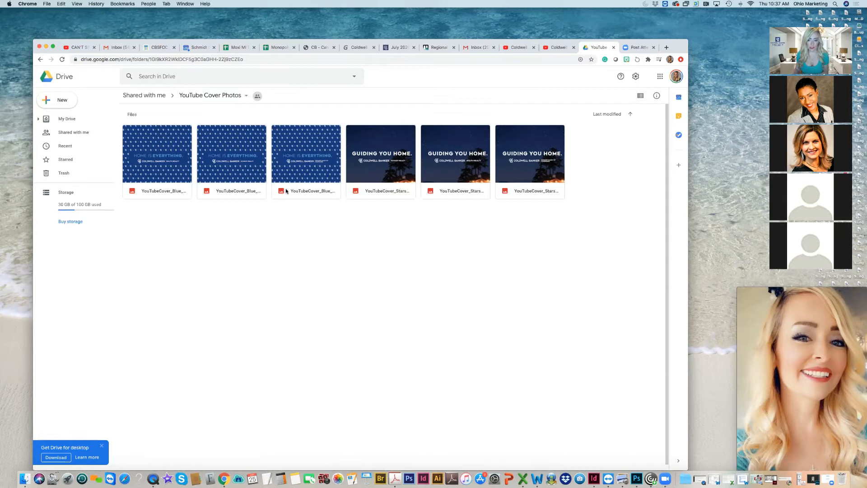
left_click(180, 149)
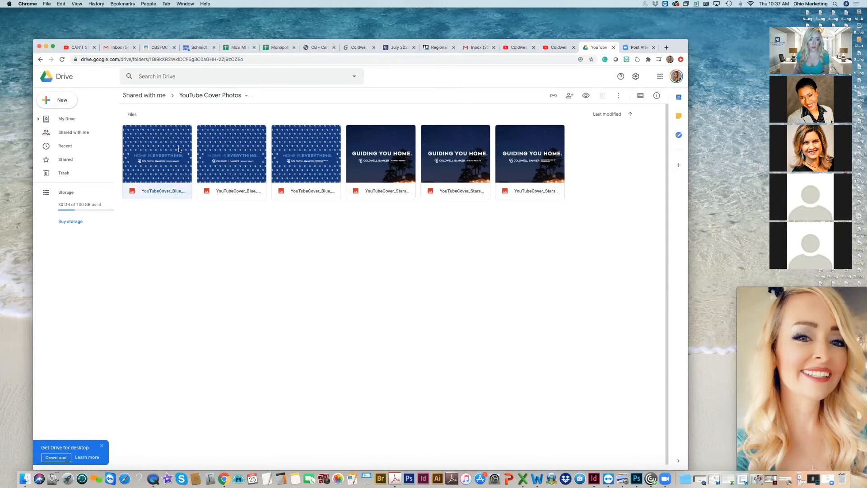
double_click(179, 149)
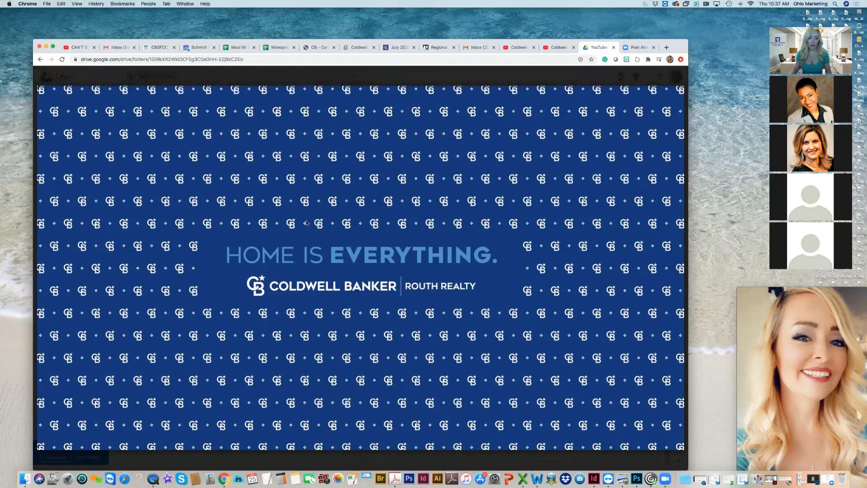
left_click(675, 268)
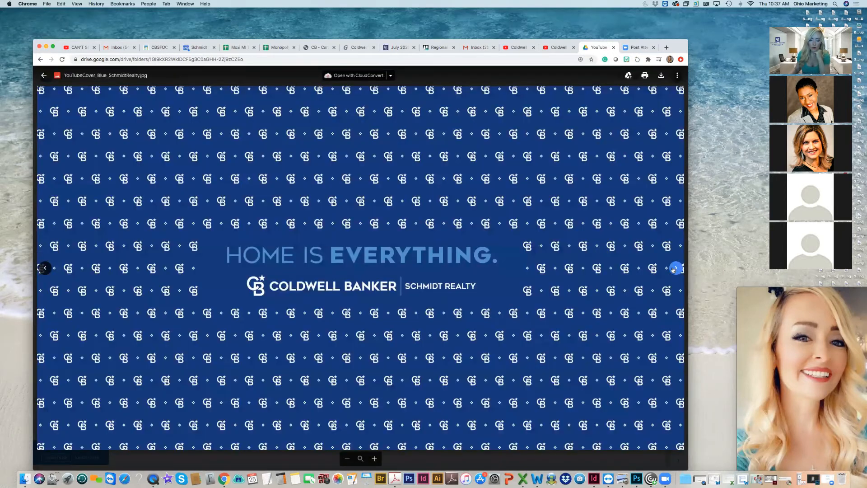
left_click(675, 268)
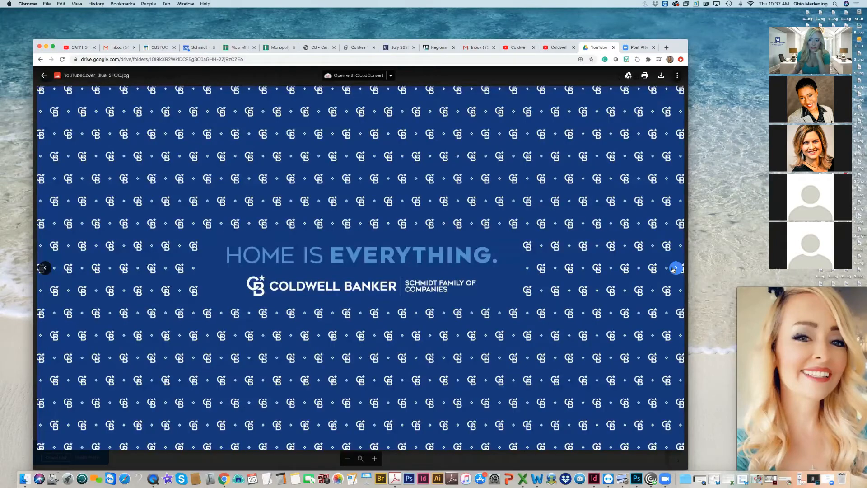
- Browse through the starry covers to YouTubeCover_Stars_SFOC.jpg
left_click(676, 268)
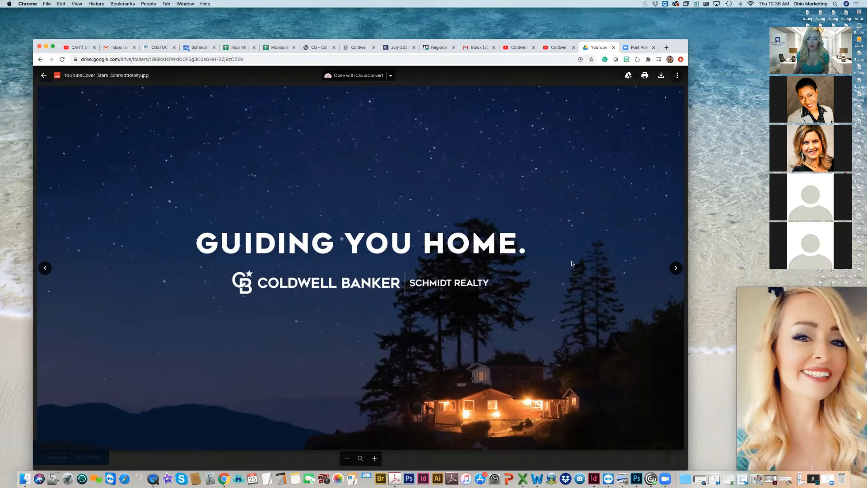
left_click(52, 269)
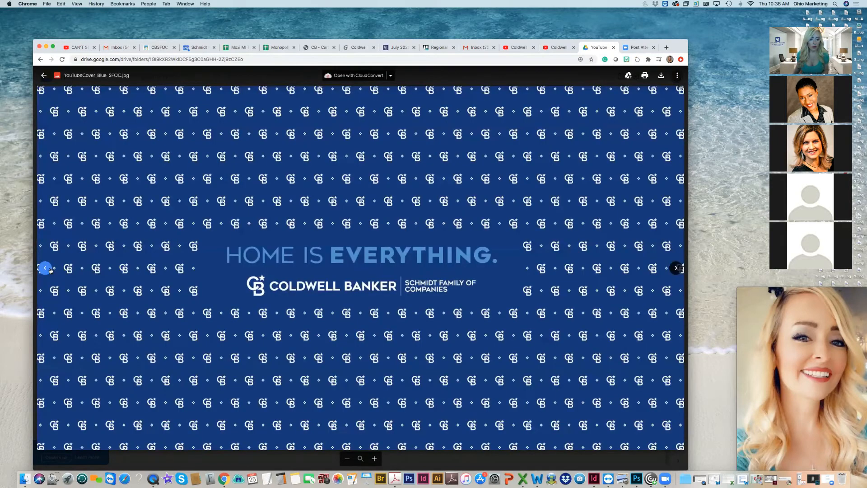
left_click(676, 269)
left_click(676, 269)
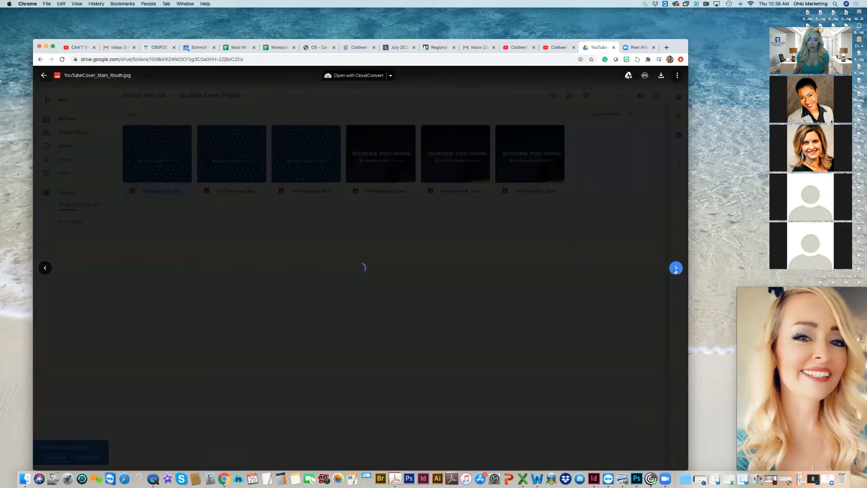
left_click(675, 268)
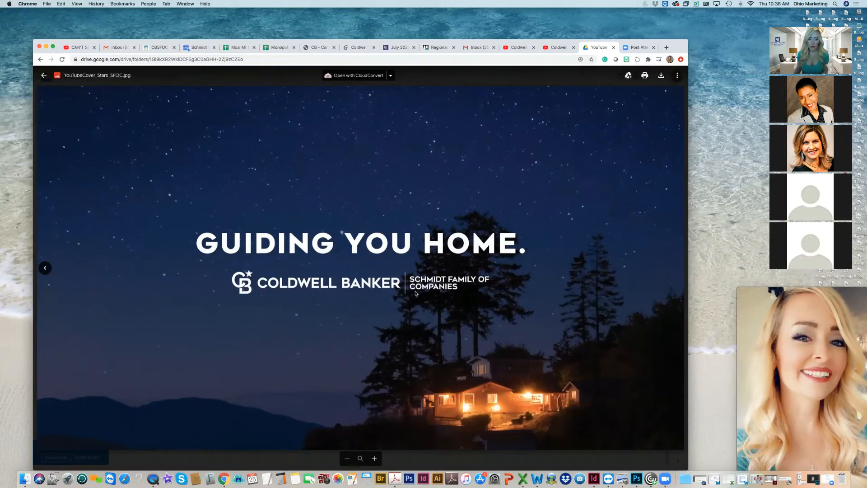
- Download YouTubeCover_Stars_SFOC.jpg and return to the YouTube channel tab
left_click(661, 77)
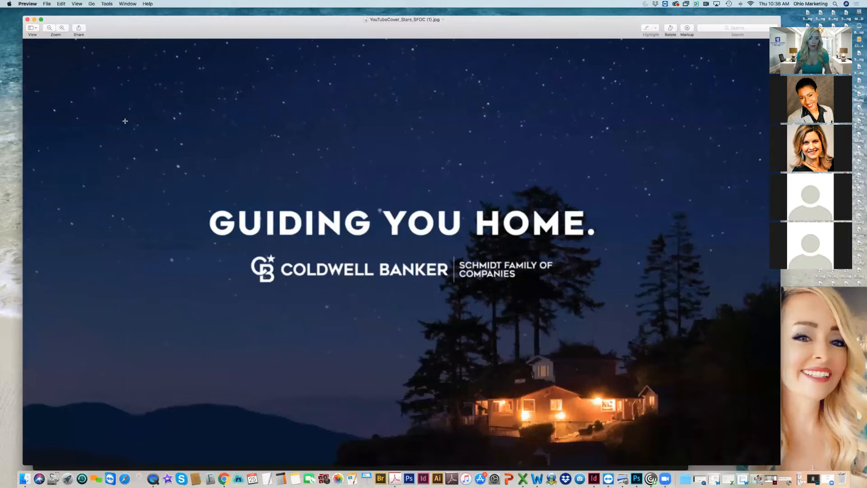
left_click(28, 19)
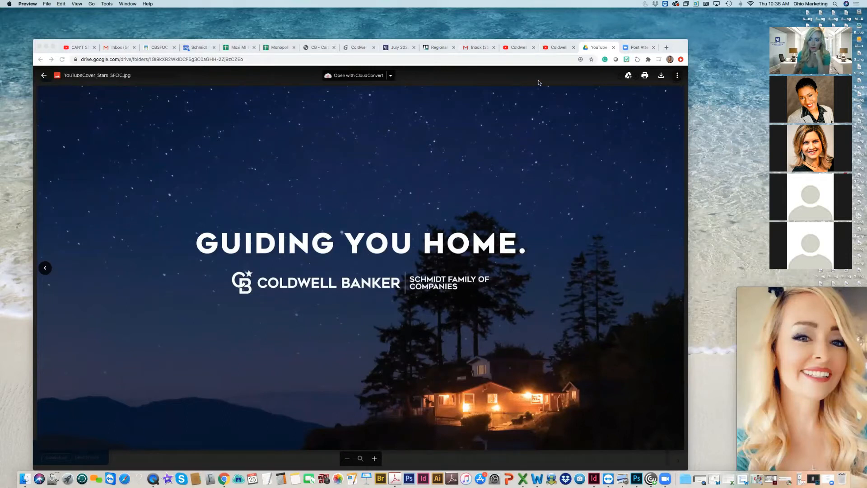
left_click(558, 48)
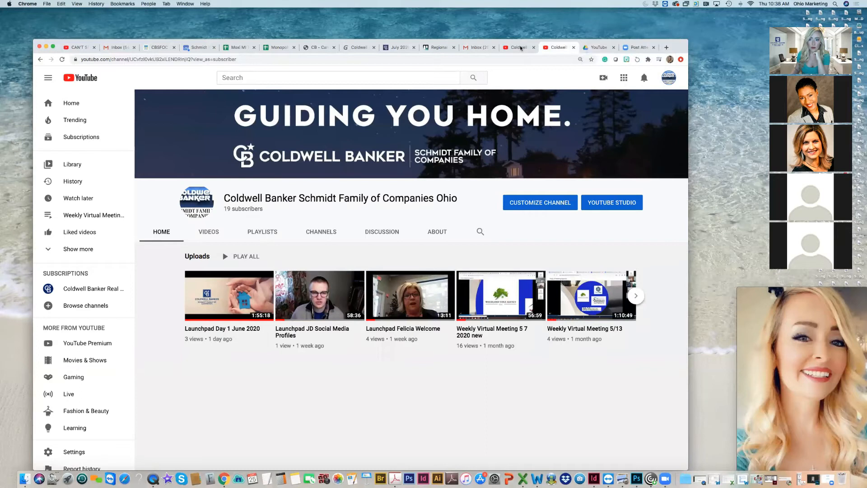
- Upload YouTubeCover_Stars_SFOC.jpg from the Channel Art Templates folder into the Channel art dialog
left_click(520, 48)
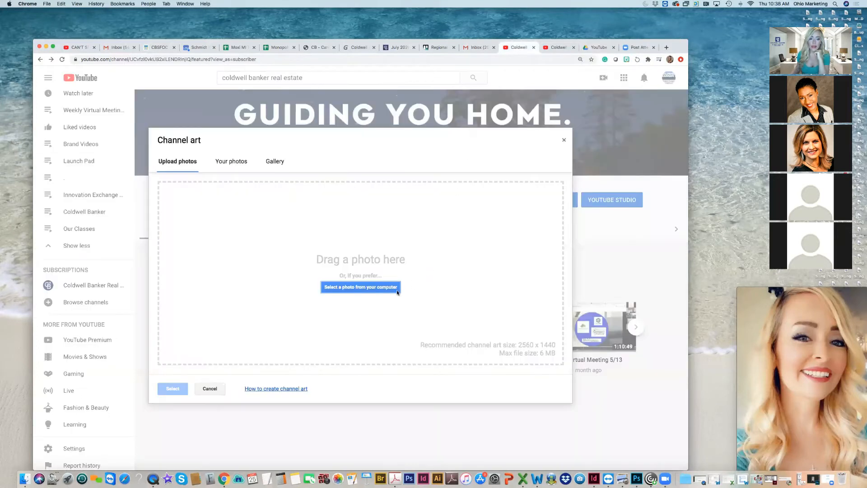
left_click(366, 287)
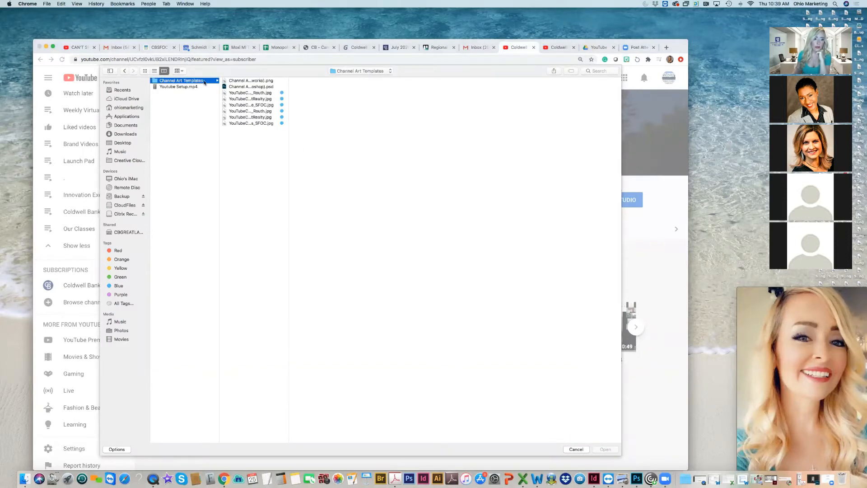
left_click(233, 94)
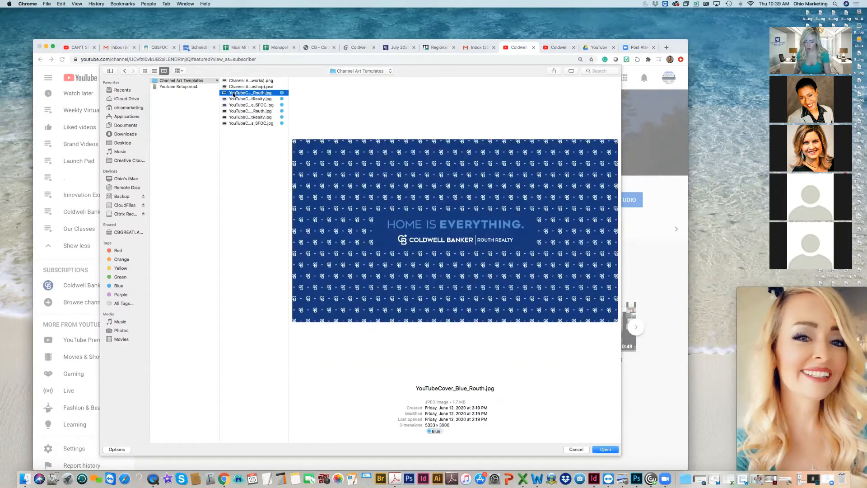
key("Down")
key("Down")
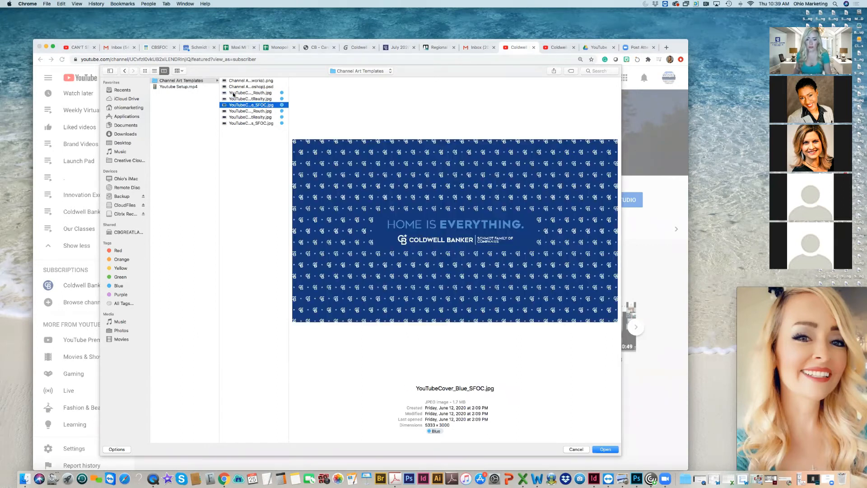
key("Down")
key("Down")
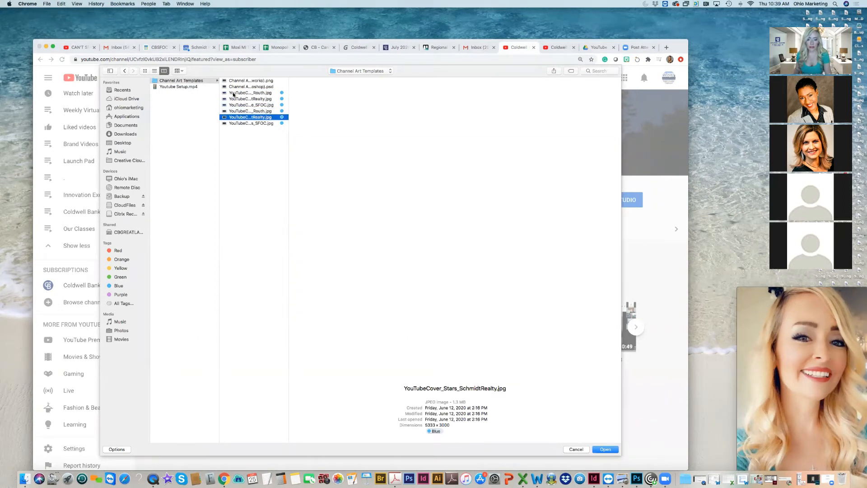
key("Down")
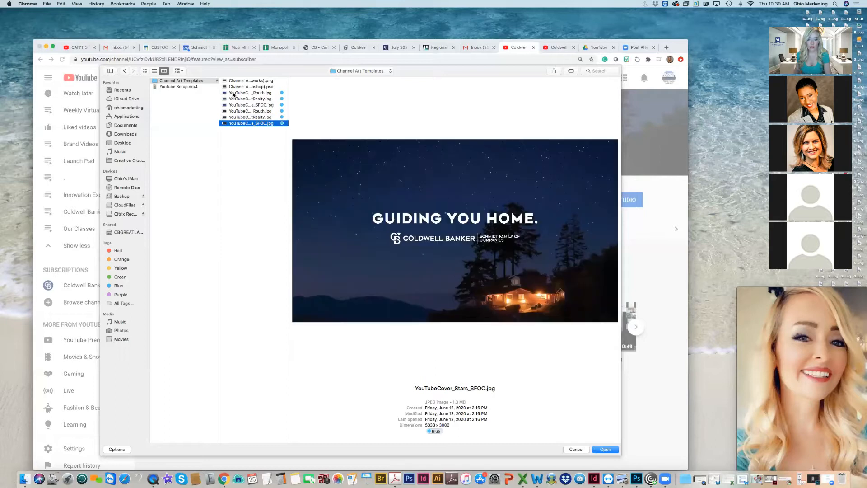
left_click(600, 449)
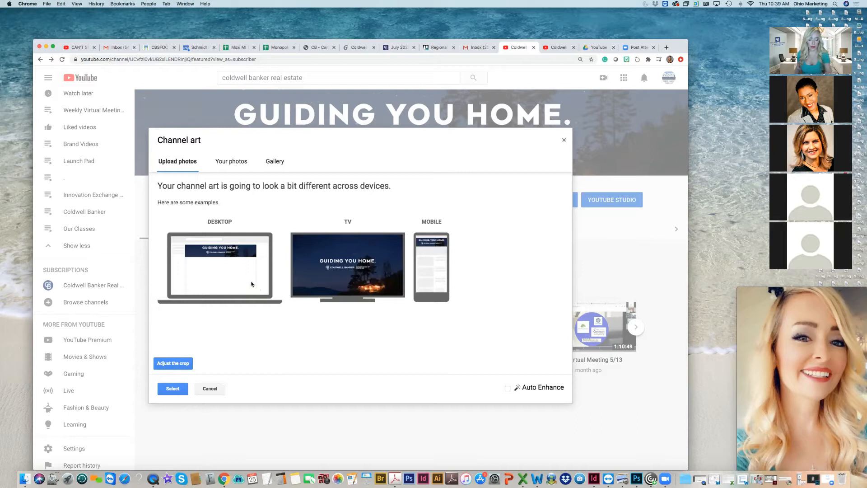
key("super+equal")
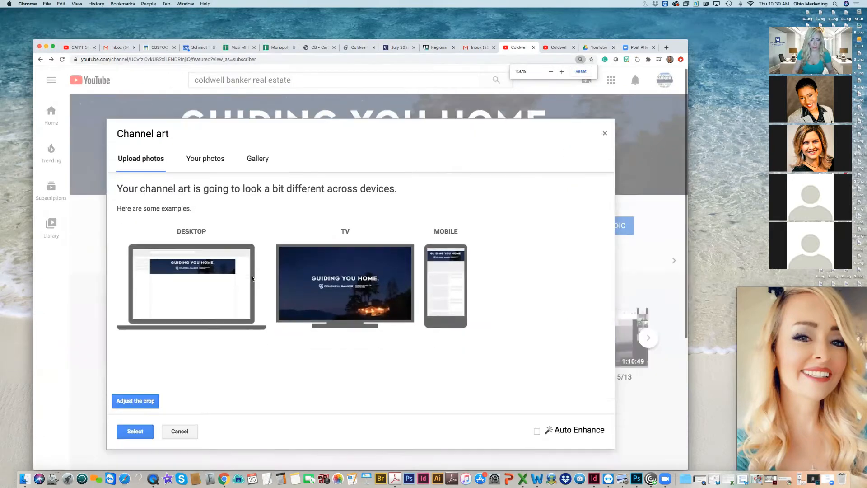
key("super+equal")
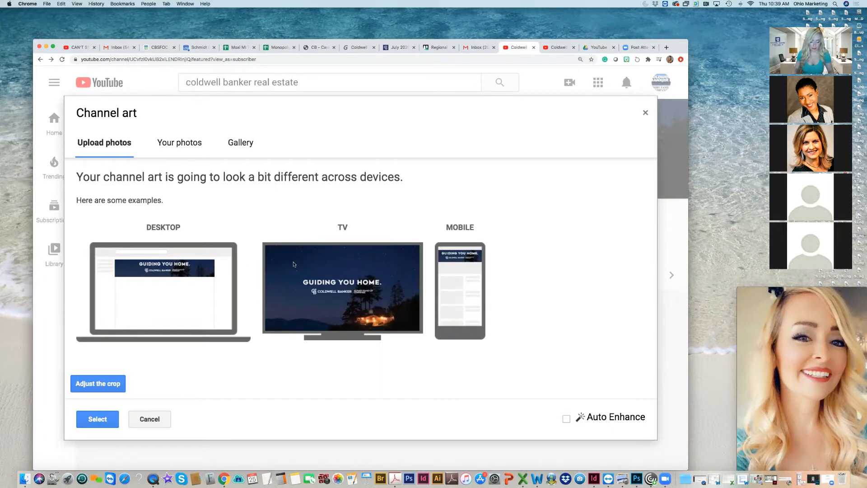
key("super+minus")
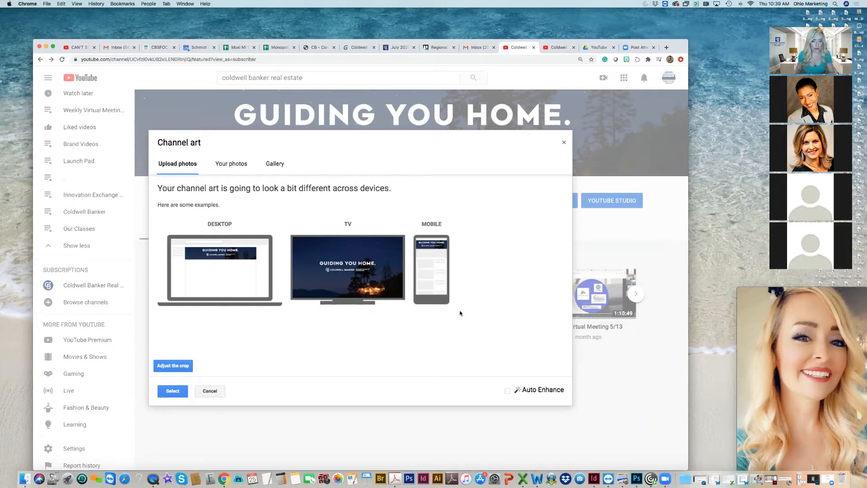
- Stretch the banner crop to the full starry image edges and apply it as channel art
left_click(172, 366)
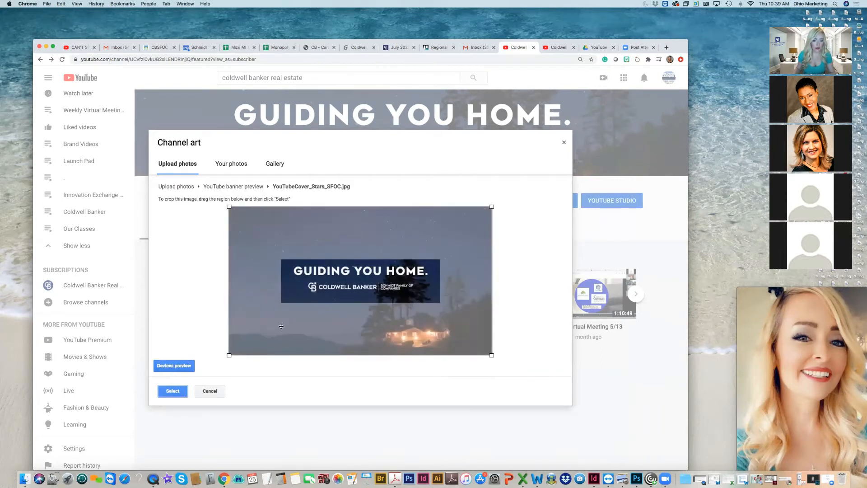
left_click_drag(229, 355, 256, 333)
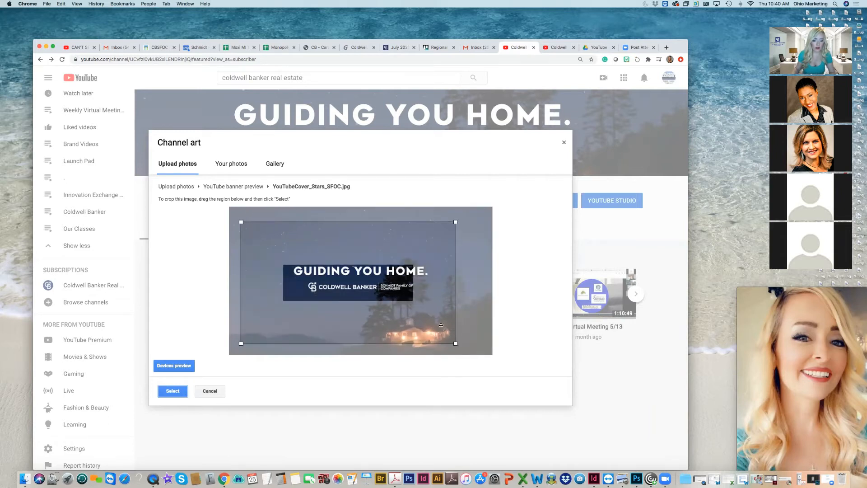
left_click_drag(455, 344, 520, 369)
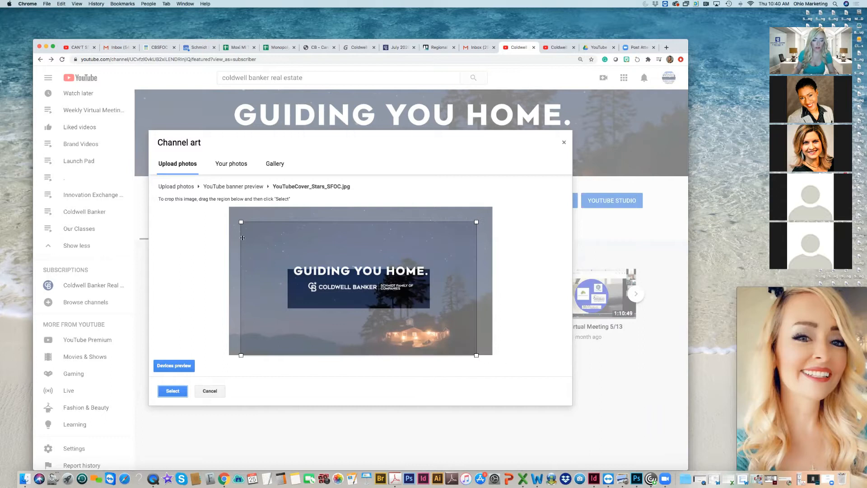
left_click_drag(241, 222, 230, 209)
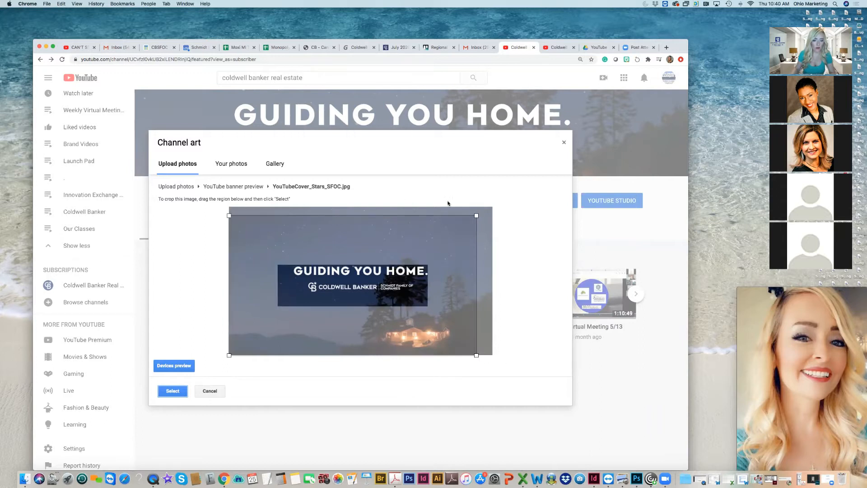
left_click_drag(476, 215, 492, 207)
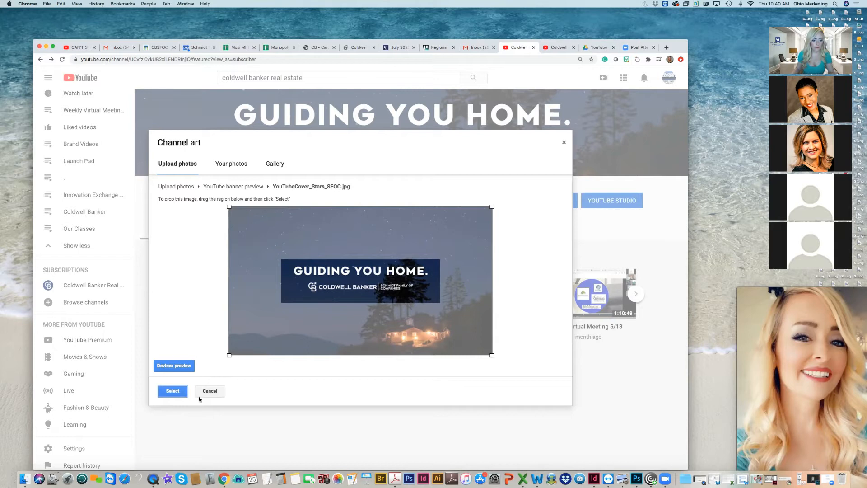
left_click(177, 394)
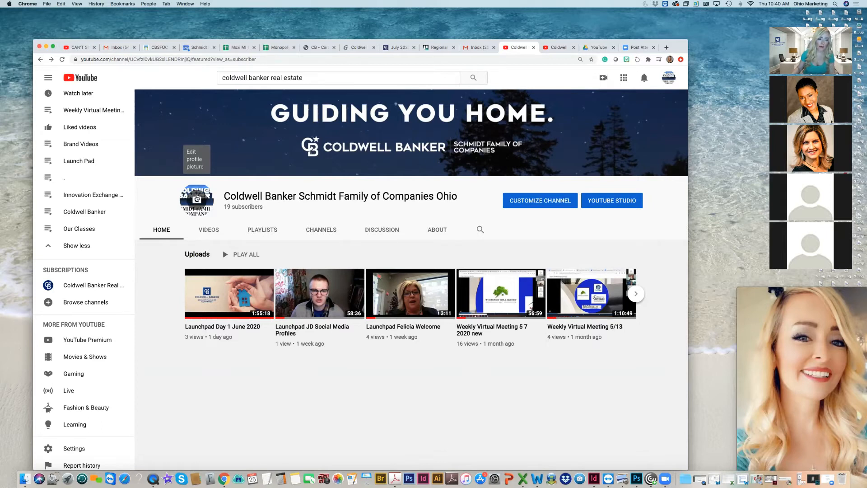
- Open the channel avatar's Edit profile picture dialog and choose EDIT
left_click(197, 198)
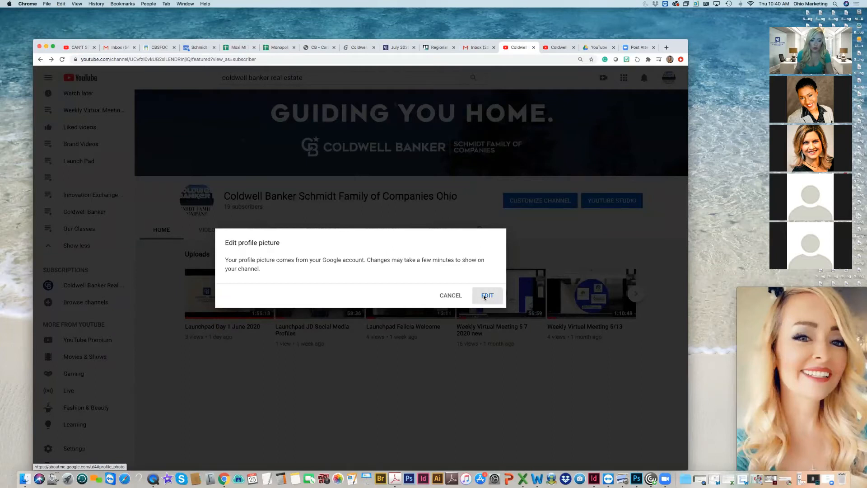
left_click(483, 294)
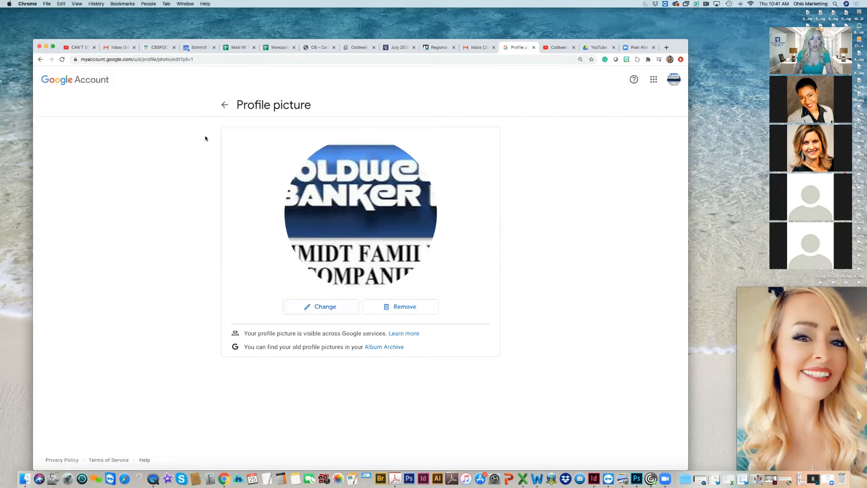
- Go back to the YouTube channel page without changing the profile picture
left_click(40, 60)
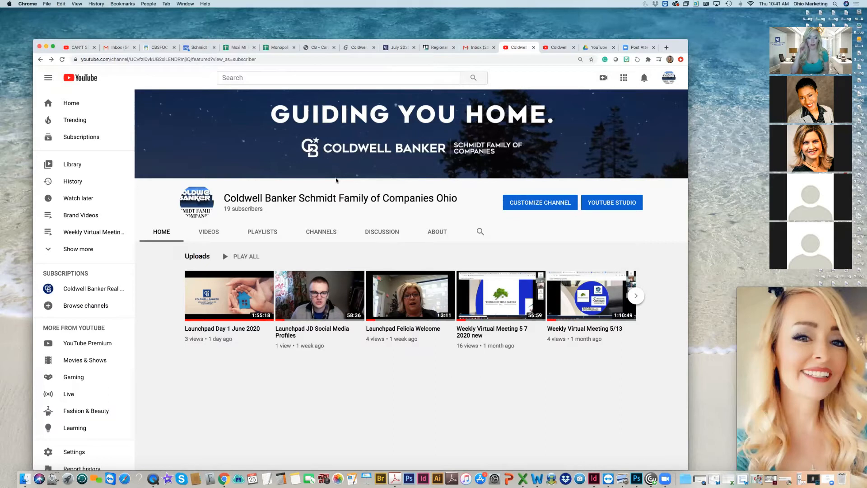
mouse_move(336, 180)
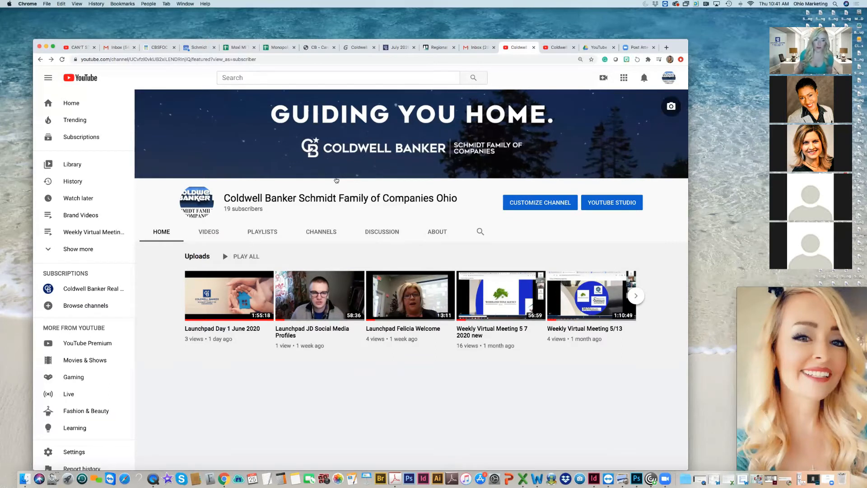
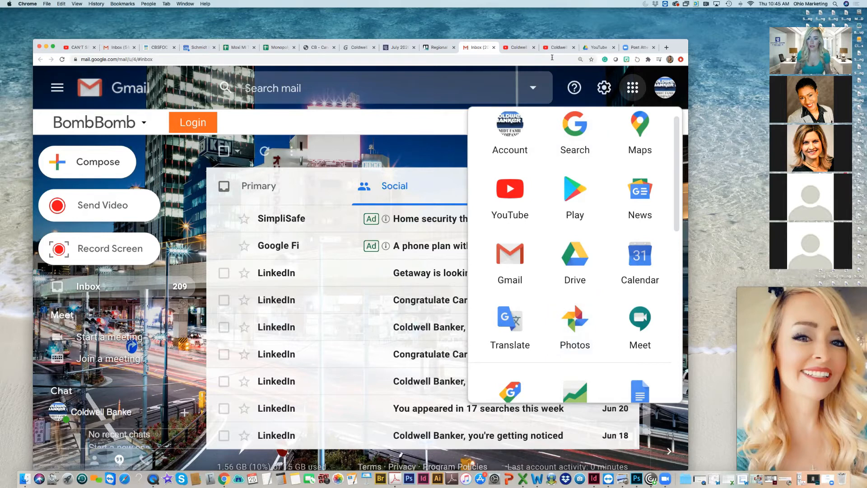
- Switch from the Gmail inbox to the Coldwell Banker Schmidt YouTube channel tab
left_click(523, 47)
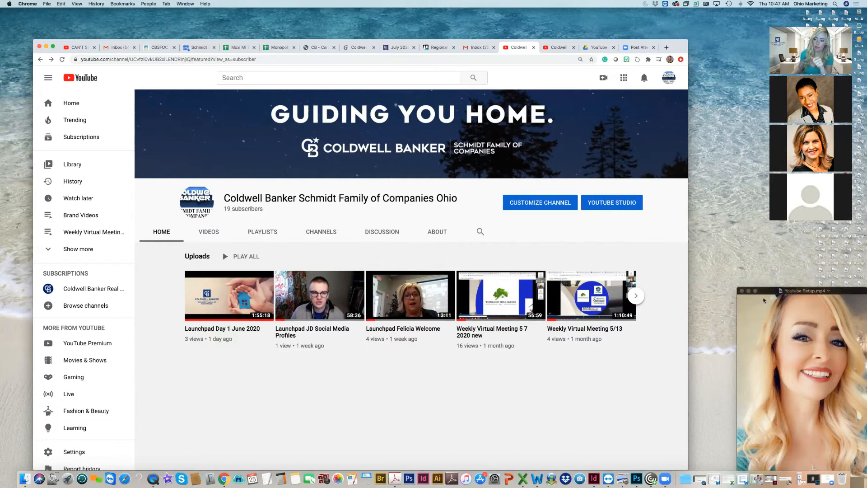
left_click_drag(768, 290, 729, 273)
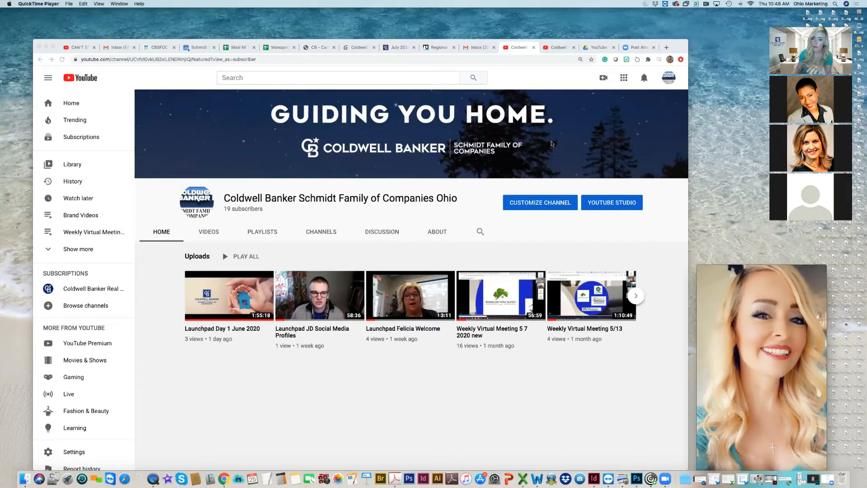
left_click(477, 46)
left_click(632, 88)
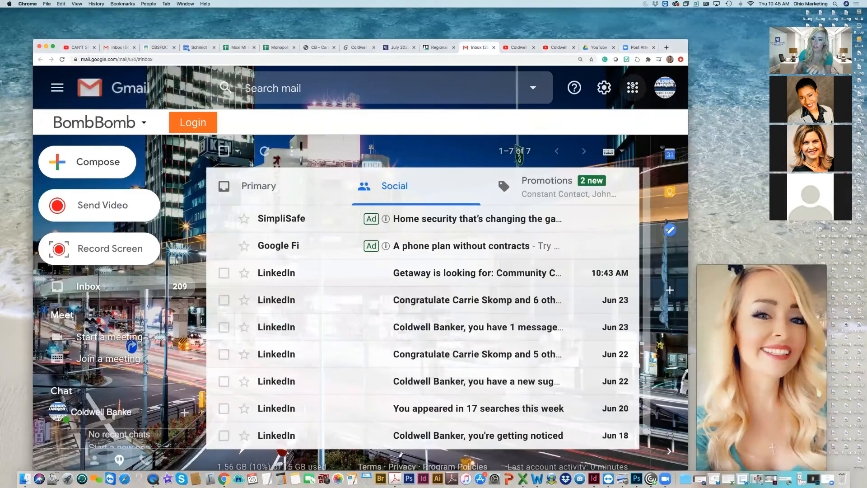
left_click(633, 90)
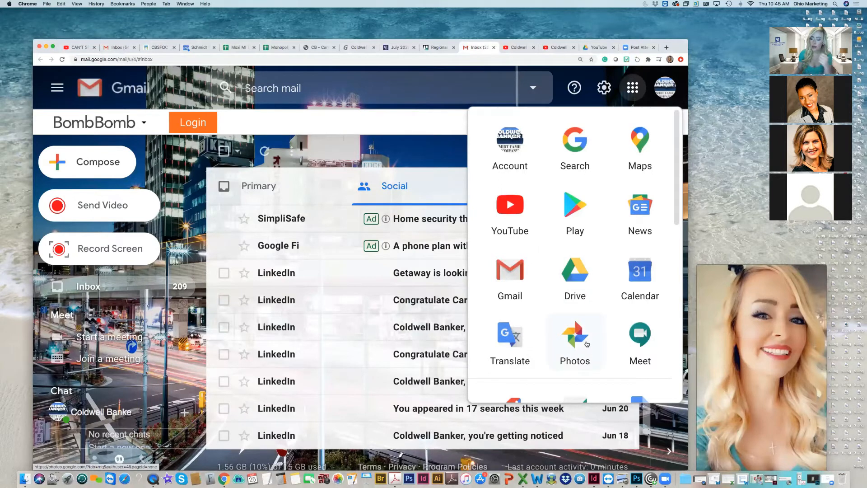
left_click(615, 69)
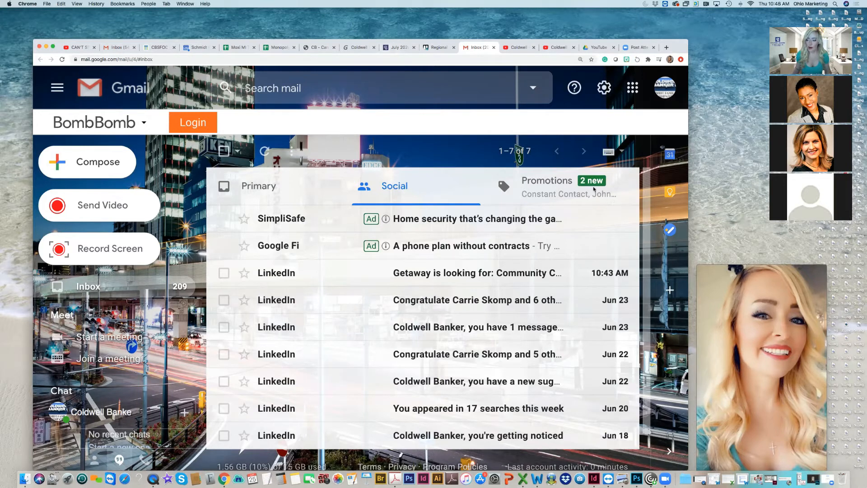
mouse_move(727, 269)
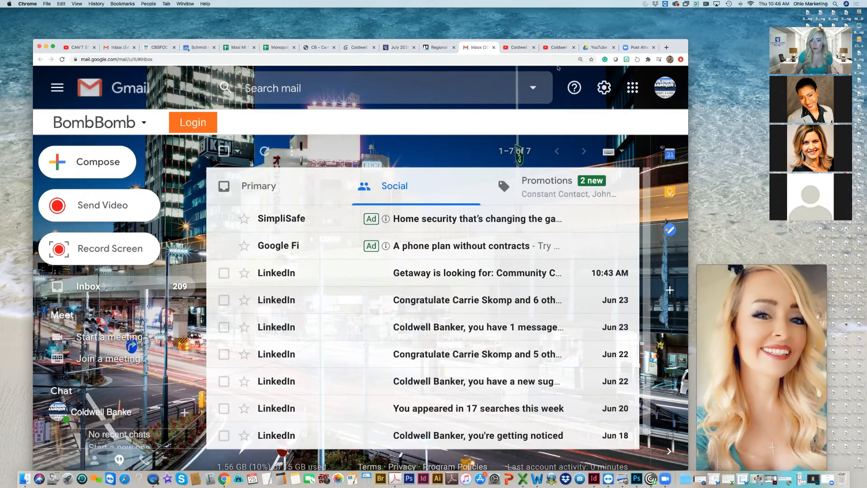
left_click(515, 47)
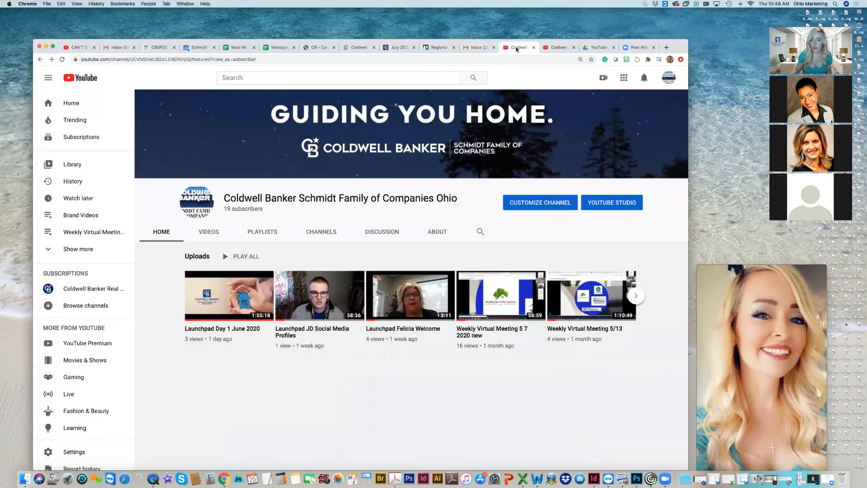
- Close the duplicate Coldwell Banker and YouTube tabs, then bring up YouTube's Create menu
left_click(563, 51)
left_click(573, 48)
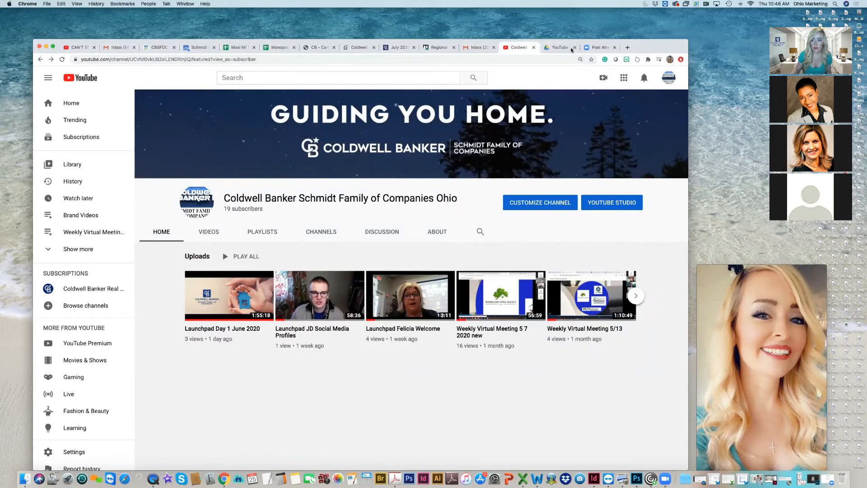
left_click(572, 48)
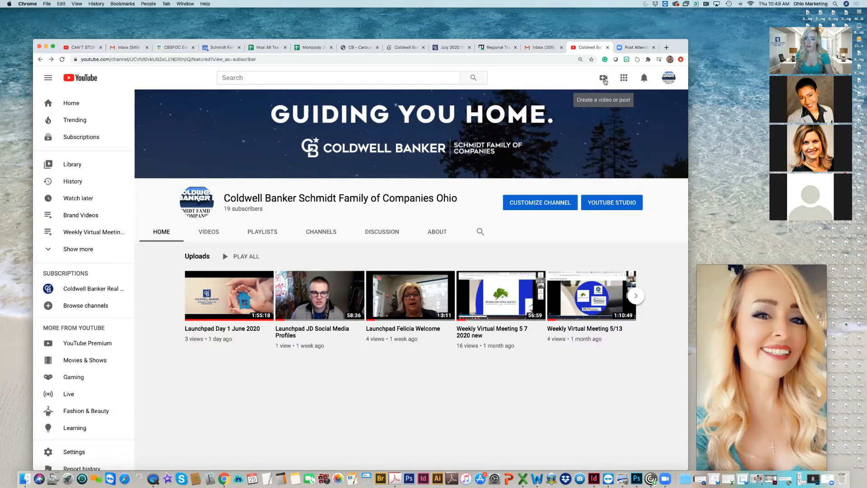
left_click(605, 80)
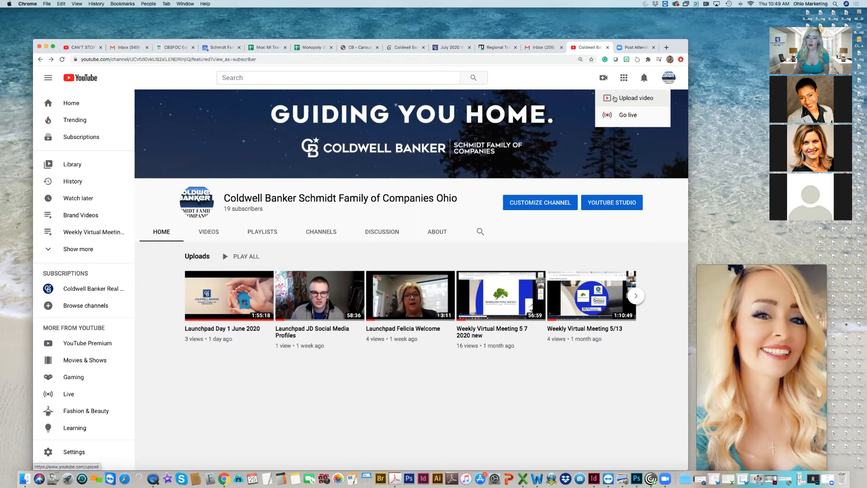
- Start an Upload video and bring up the file browser with SELECT FILES
left_click(628, 99)
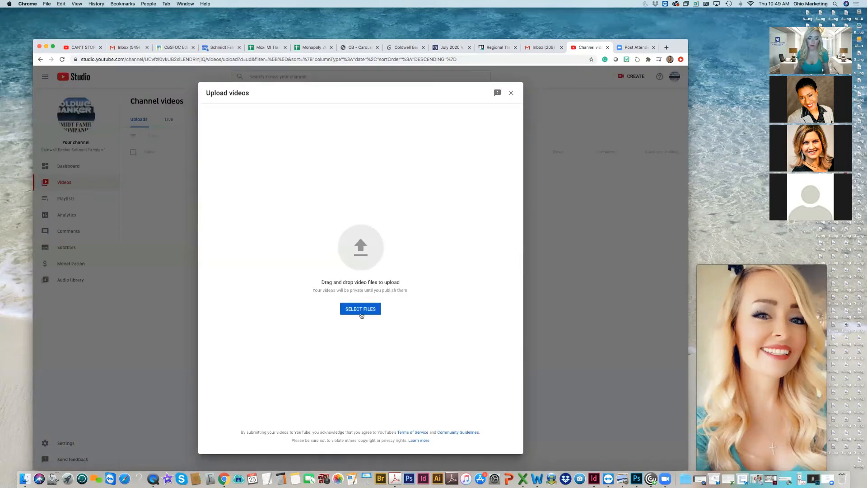
left_click(360, 310)
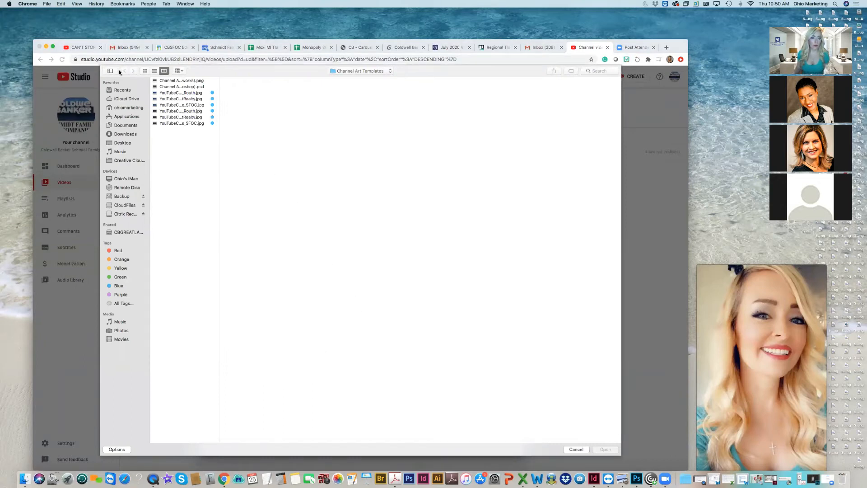
- Upload Youtube Setup.mp4 from the recently used Youtube folder
left_click(347, 71)
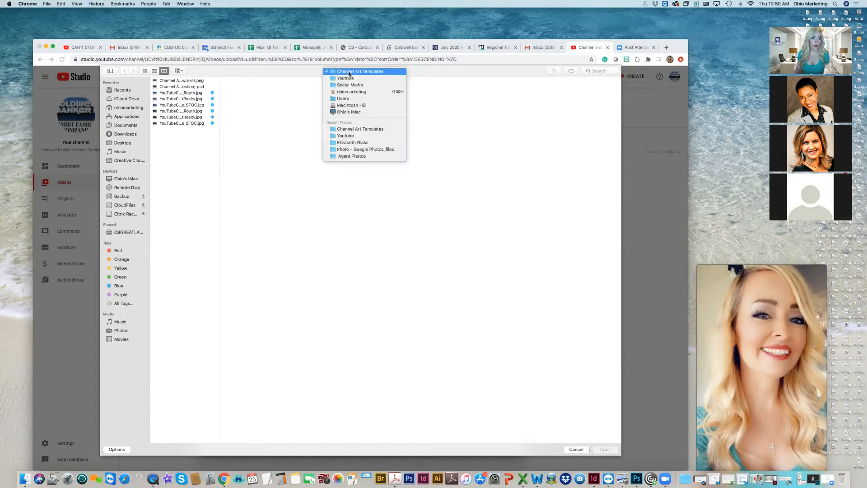
left_click(353, 136)
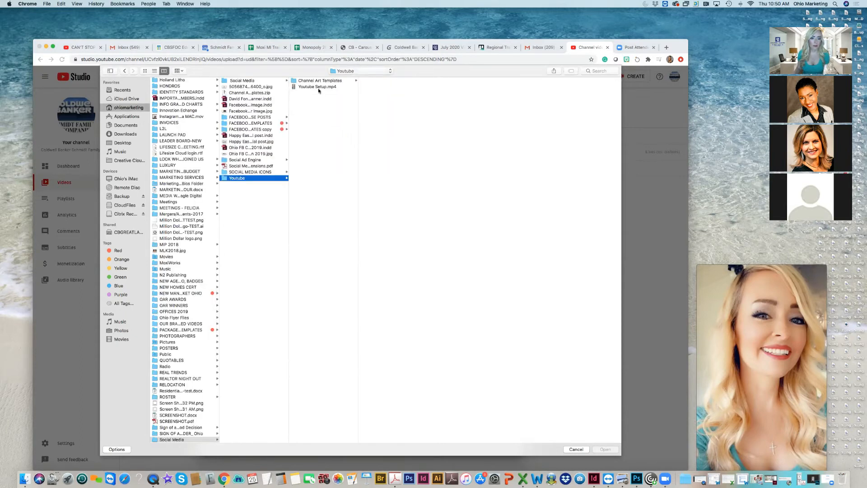
left_click(315, 88)
mouse_move(484, 293)
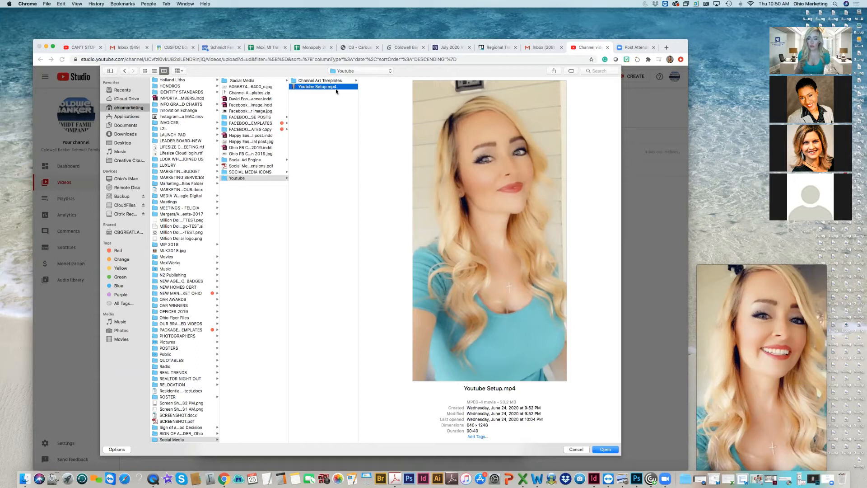
left_click(605, 449)
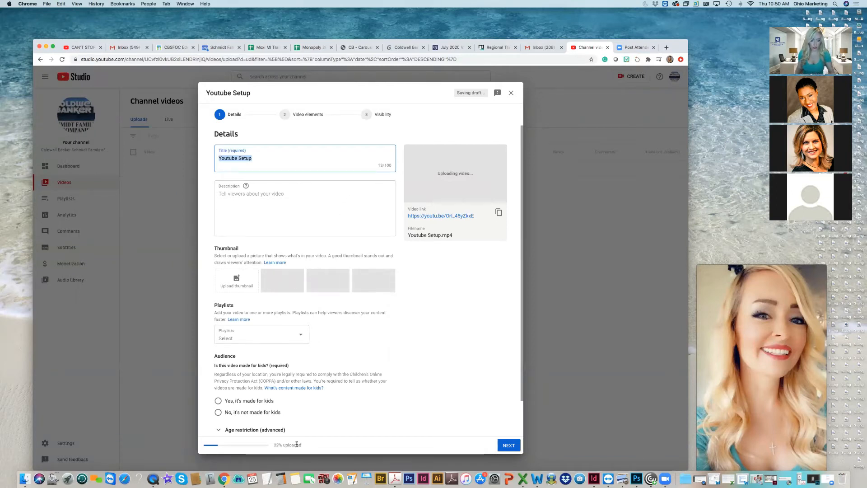
- Append 'Tutorial' to make the title 'Youtube Setup Tutorial' and place the cursor in Description
key("super+equal")
key("super+equal")
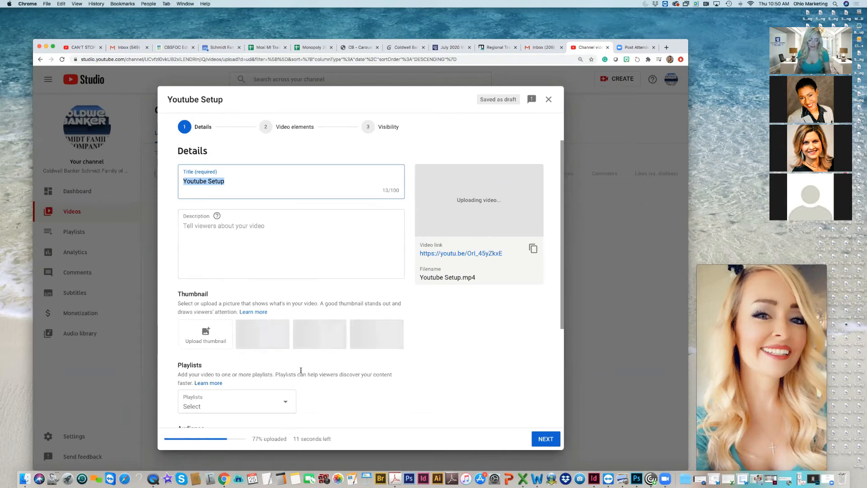
key("super+minus")
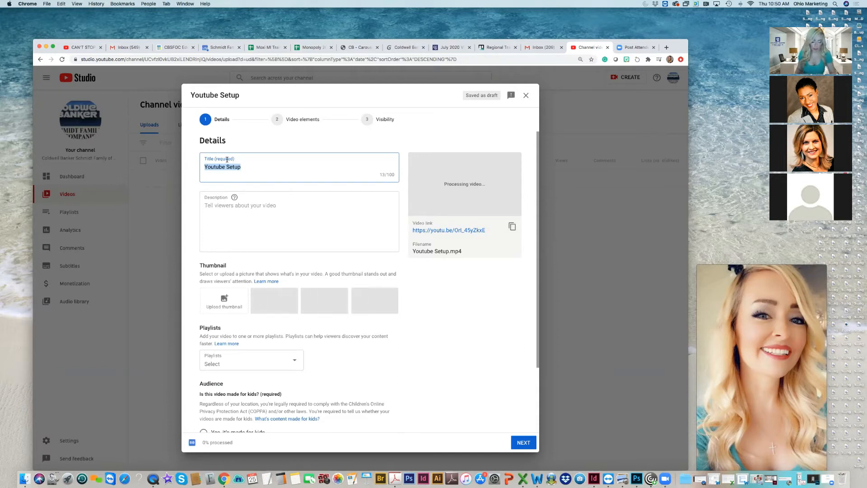
left_click(243, 165)
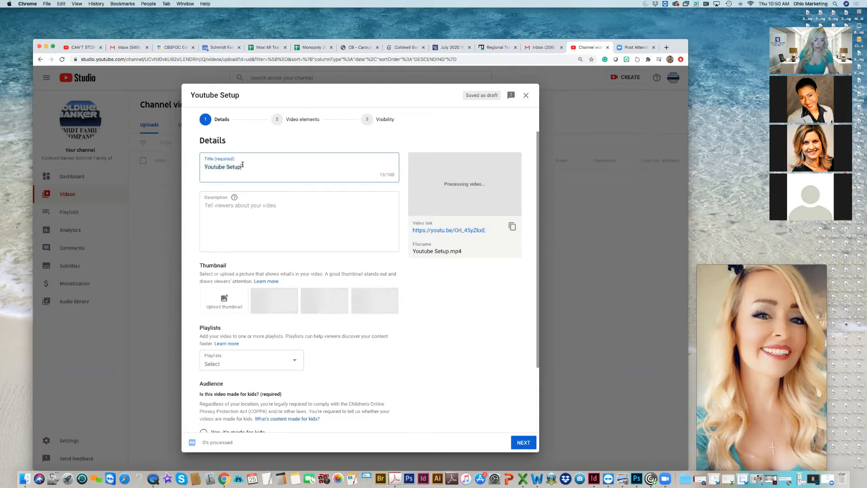
type("Tut")
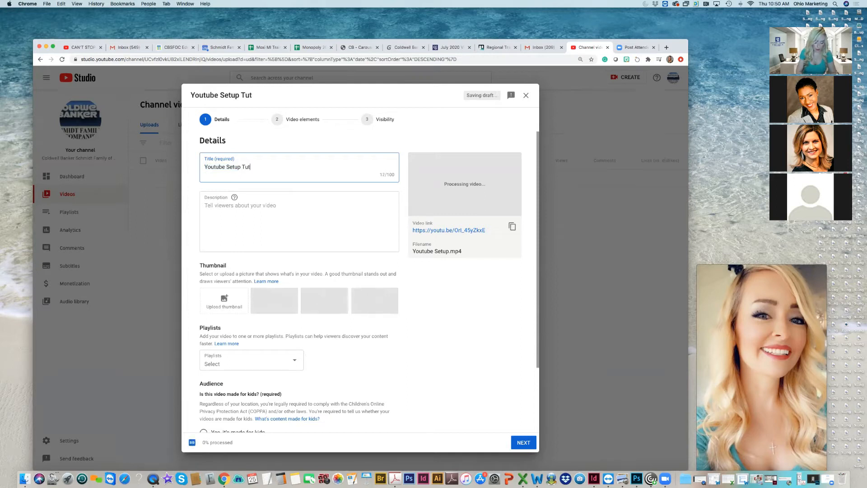
type("orial")
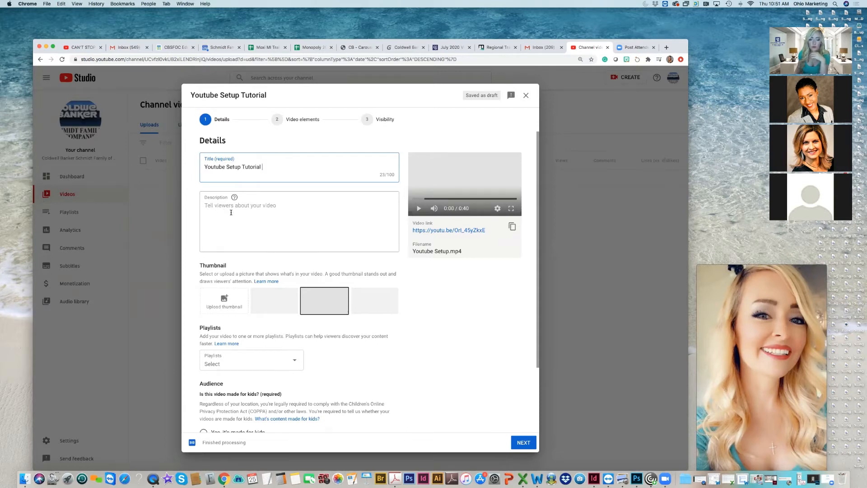
mouse_move(234, 200)
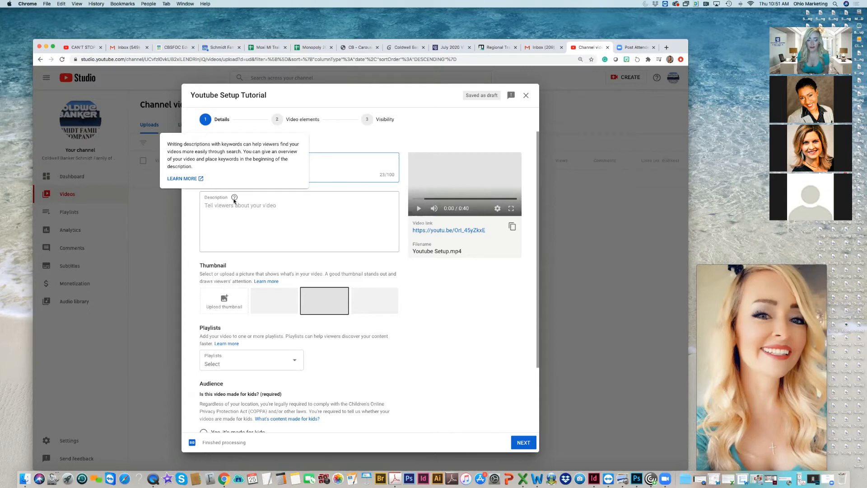
left_click(232, 207)
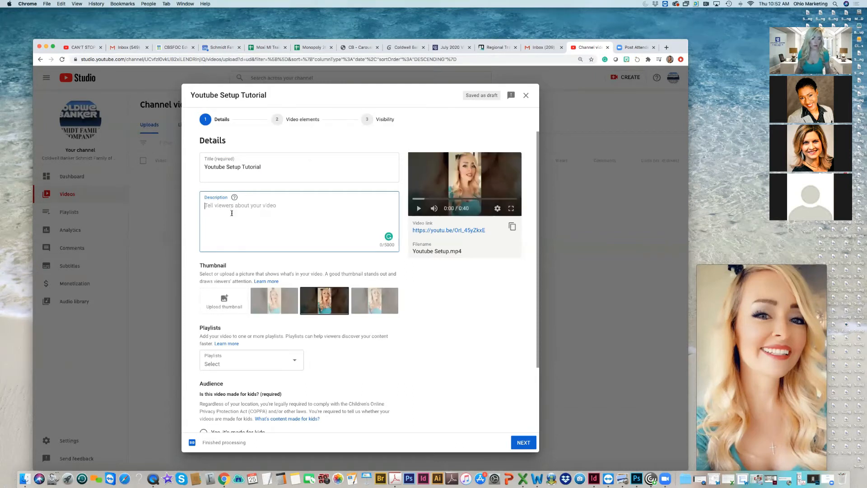
scroll(232, 219, "down", 2)
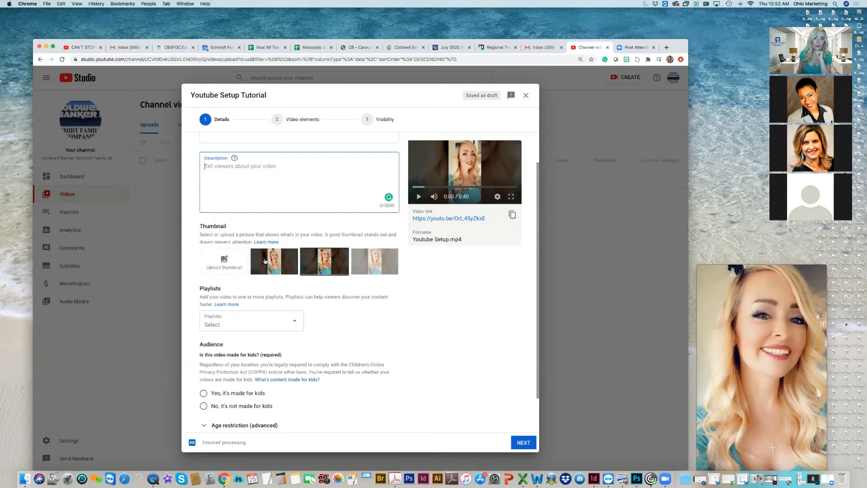
left_click(88, 50)
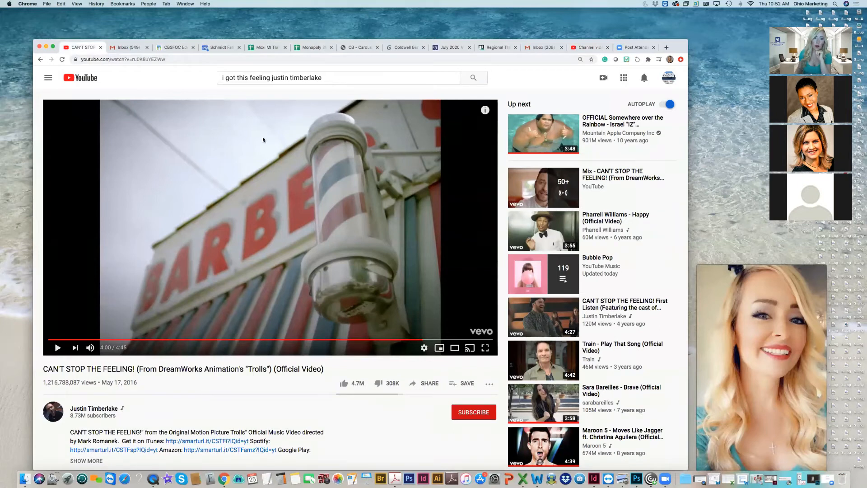
left_click(73, 77)
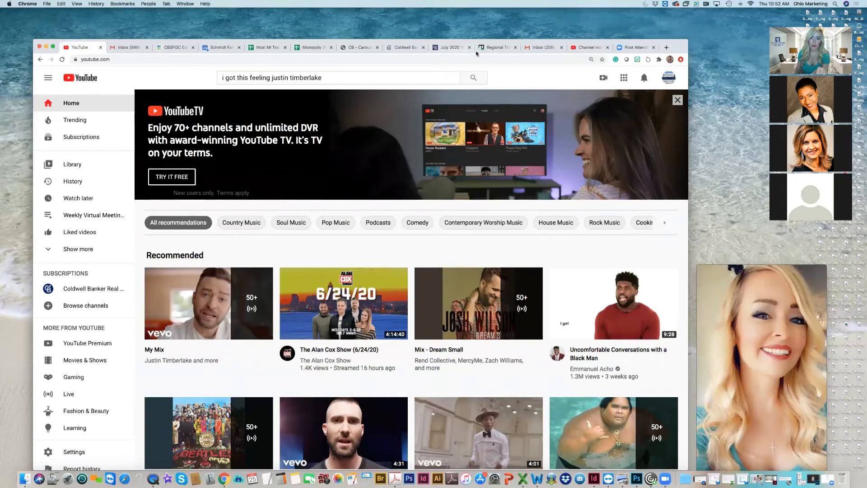
left_click(580, 47)
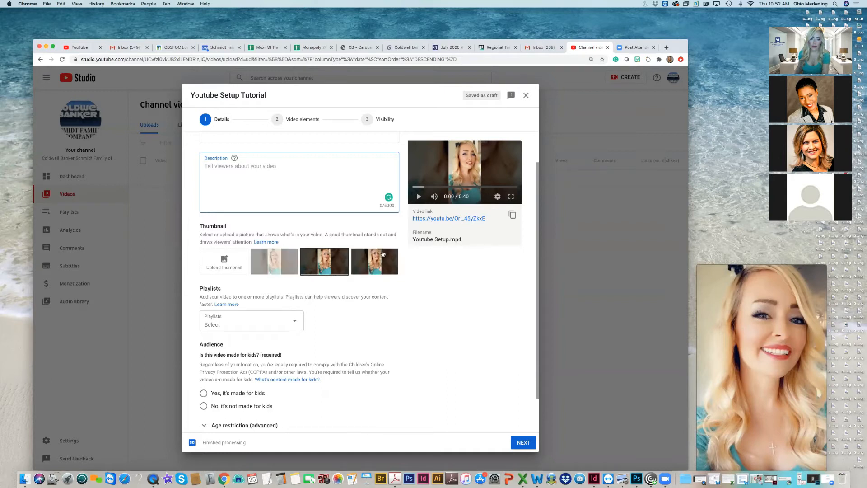
- Mark the video 'No, it's not made for kids', choose the third thumbnail, and preview playback
scroll(382, 260, "down", 2)
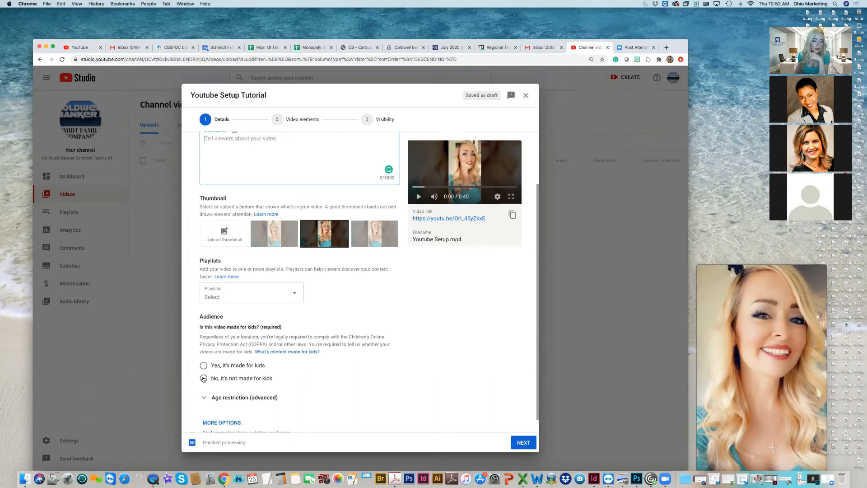
left_click(203, 379)
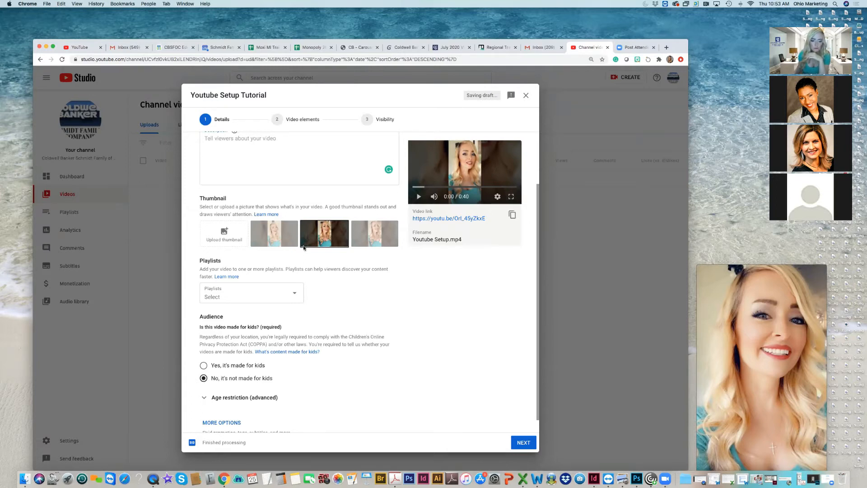
left_click(364, 242)
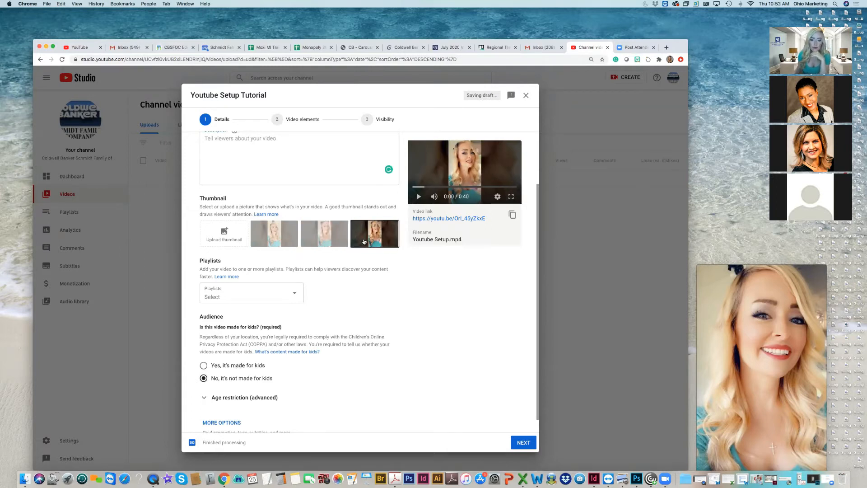
left_click(335, 242)
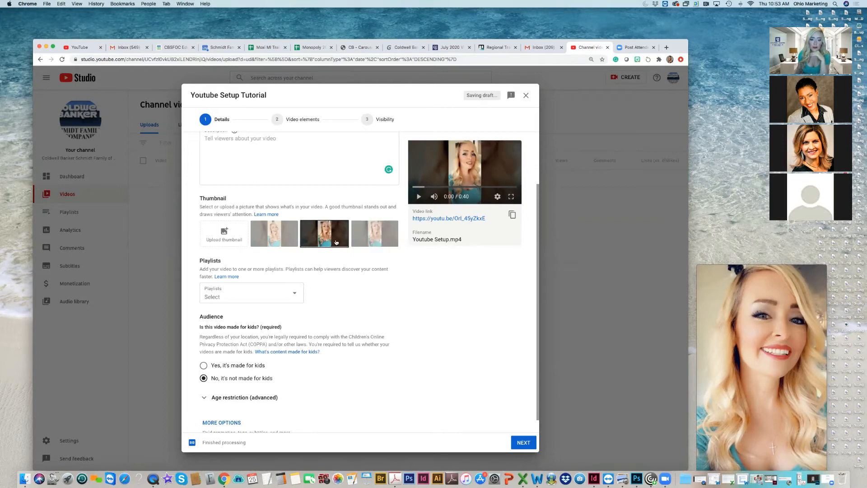
left_click(295, 242)
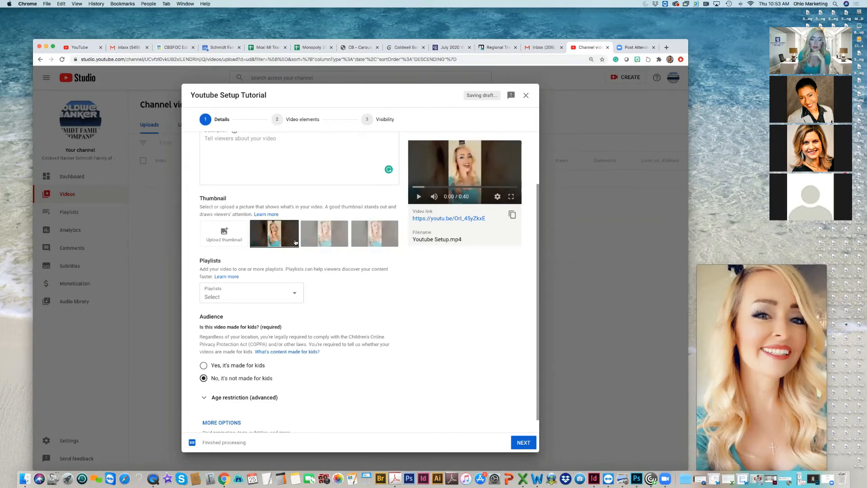
left_click(308, 243)
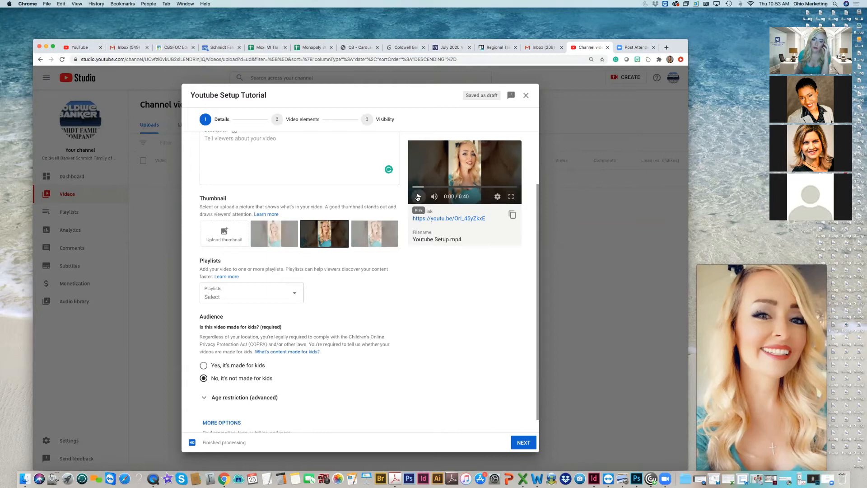
left_click(418, 197)
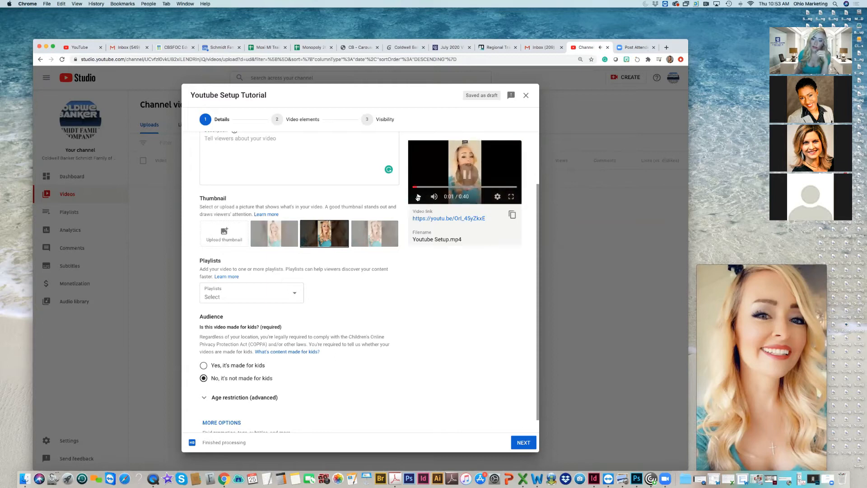
left_click(418, 197)
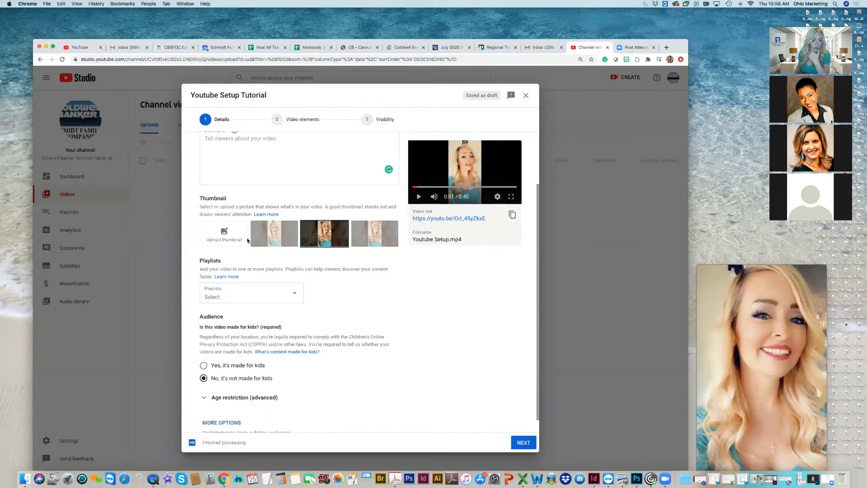
- Switch to the second thumbnail, leave Playlists unset, and continue to Video elements
left_click(288, 236)
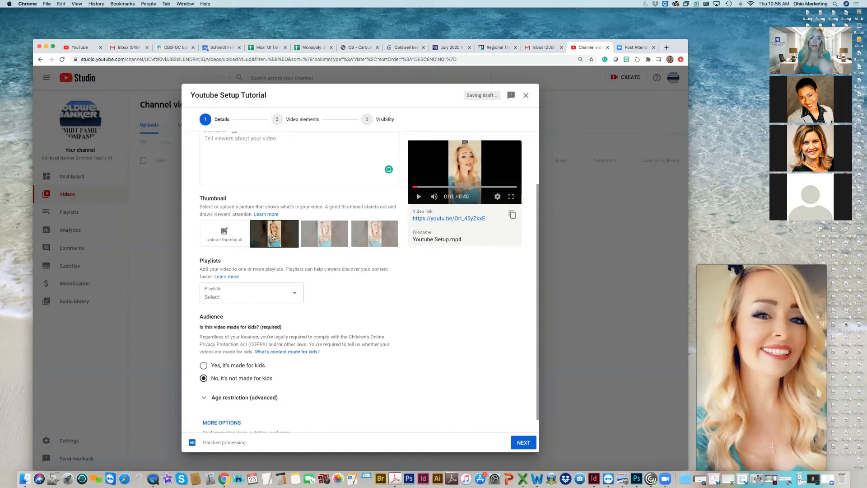
scroll(305, 256, "down", 1)
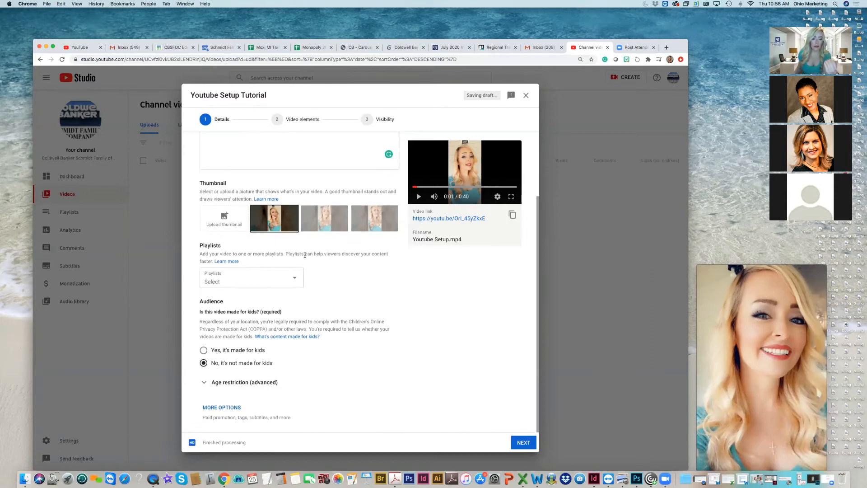
left_click(292, 277)
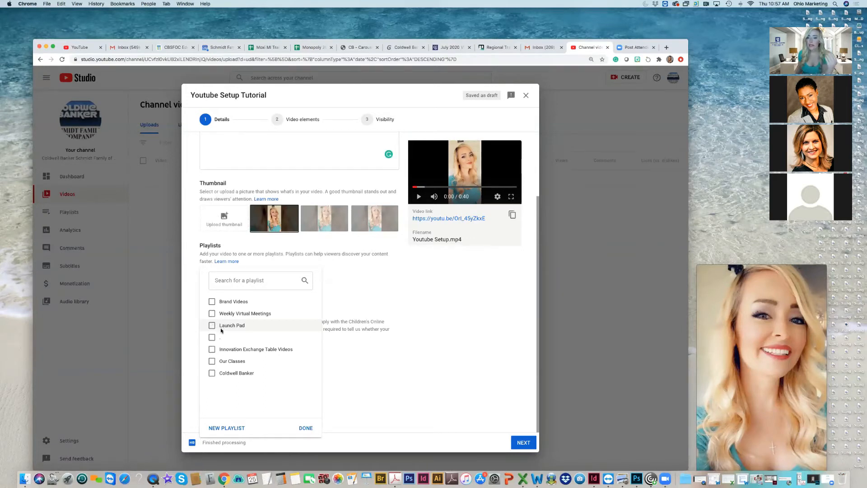
left_click(387, 316)
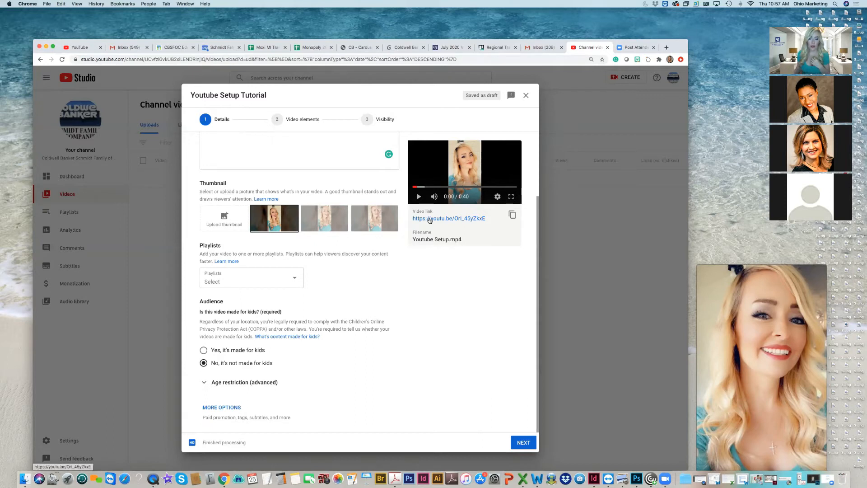
left_click(518, 440)
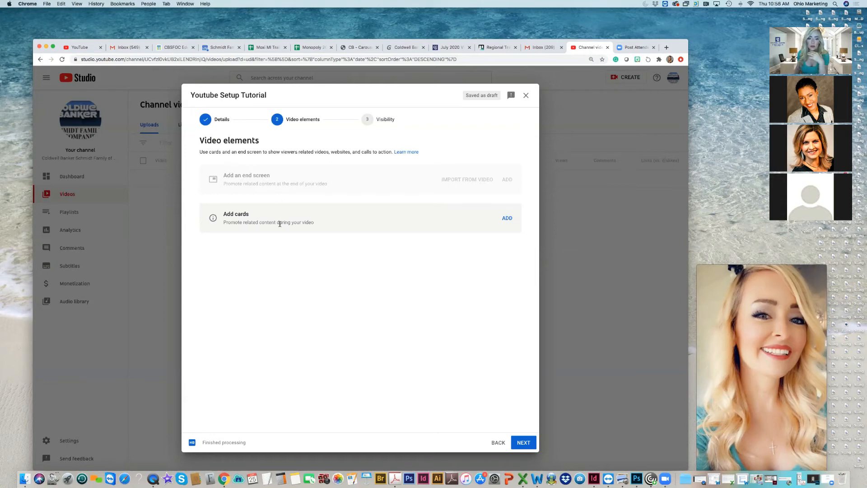
- Set visibility to Public, copy the video link, and publish Youtube Setup Tutorial
left_click(523, 443)
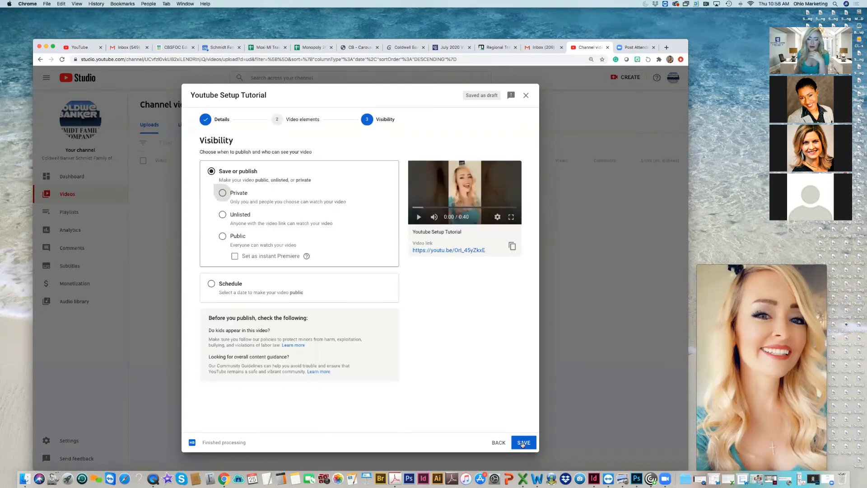
left_click(499, 443)
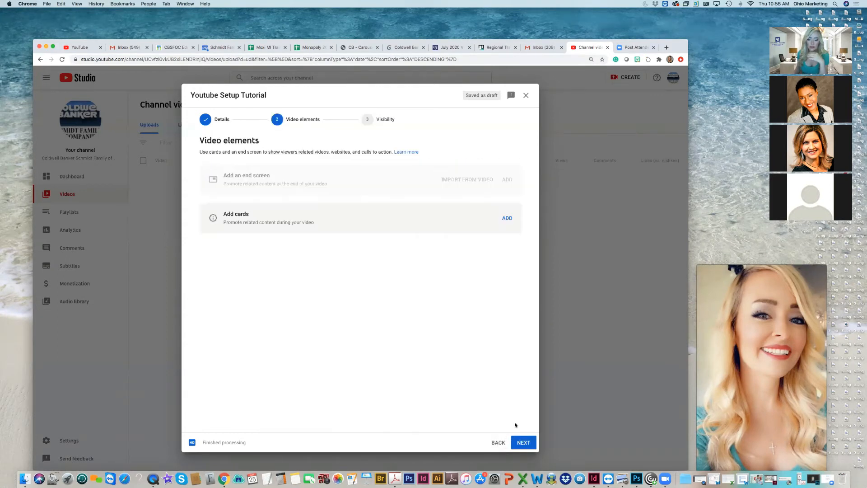
left_click(524, 443)
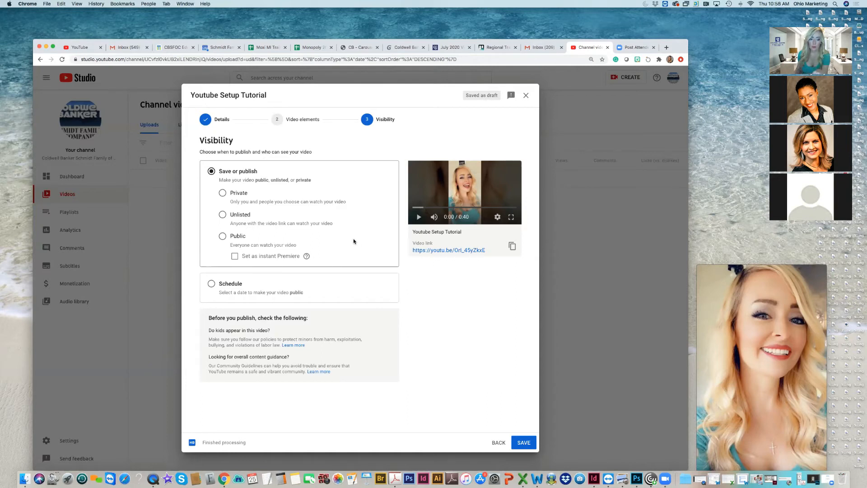
left_click(222, 236)
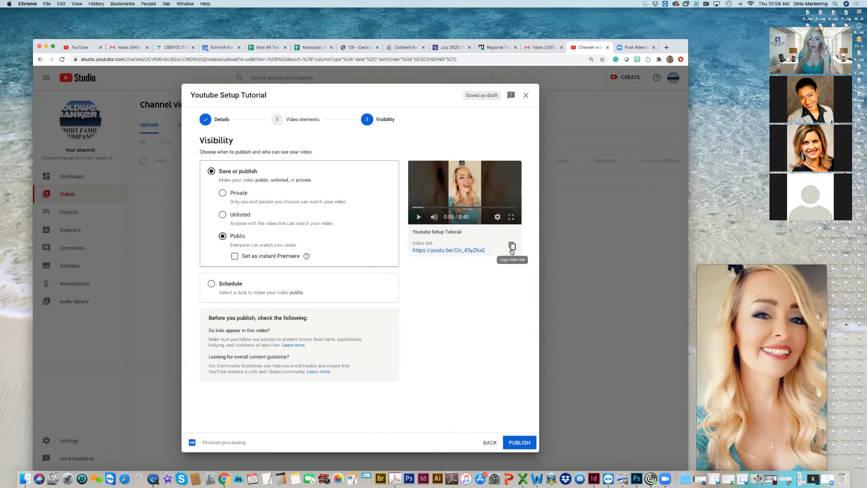
left_click(513, 248)
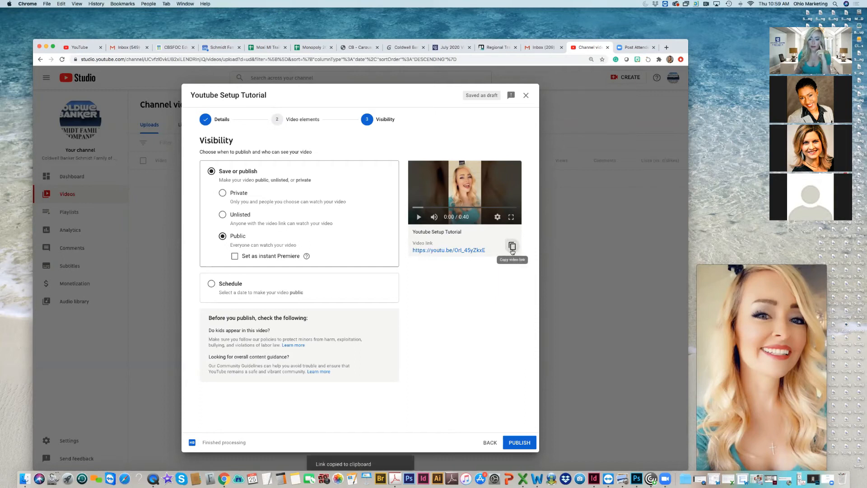
left_click(519, 443)
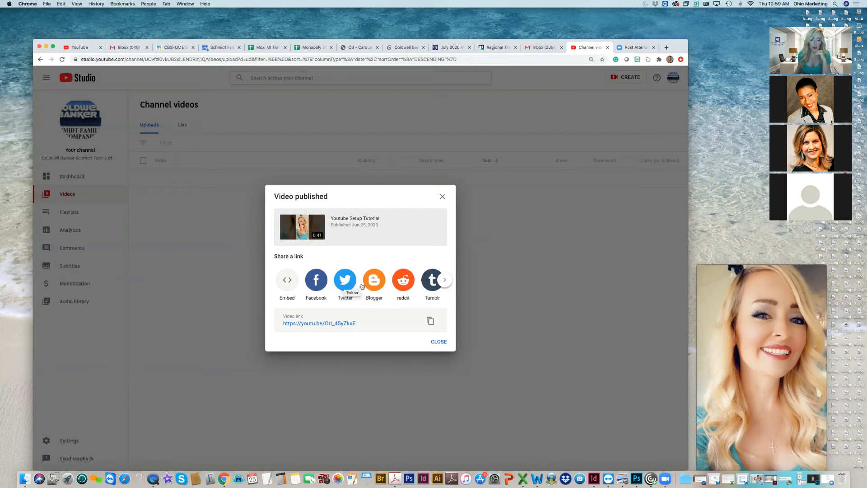
- Browse all share destinations in the Video published dialog, then open a blank browser tab
left_click(445, 282)
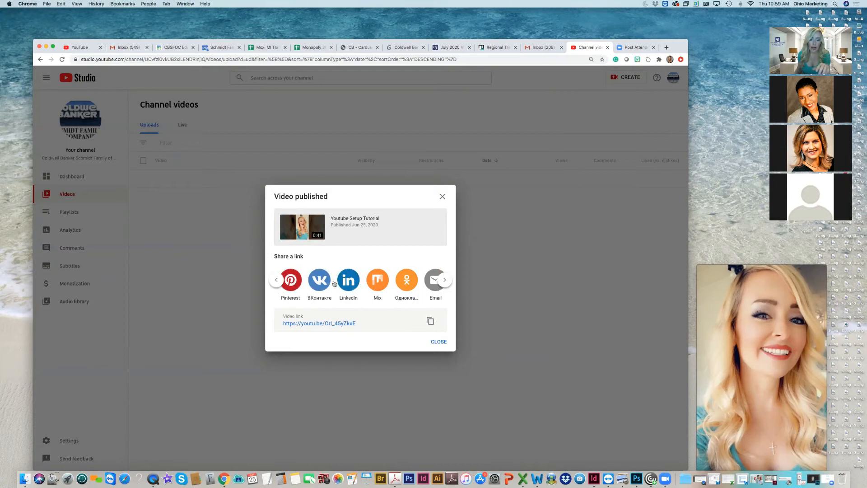
left_click(445, 280)
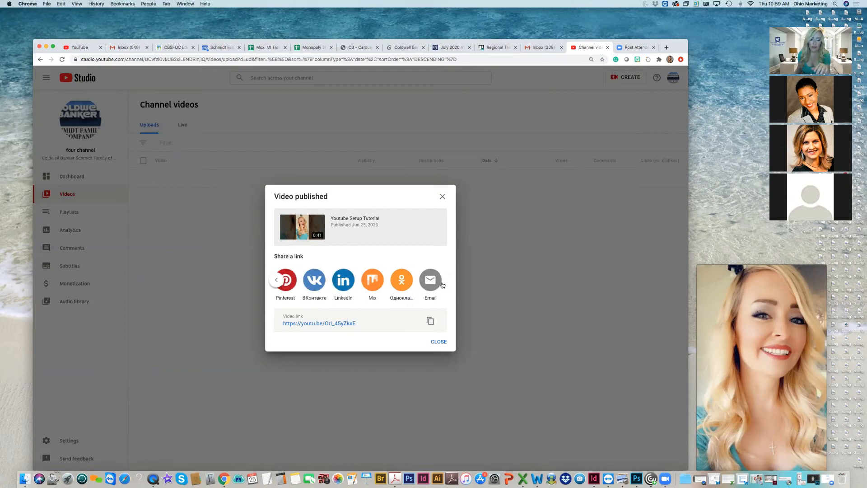
left_click(282, 284)
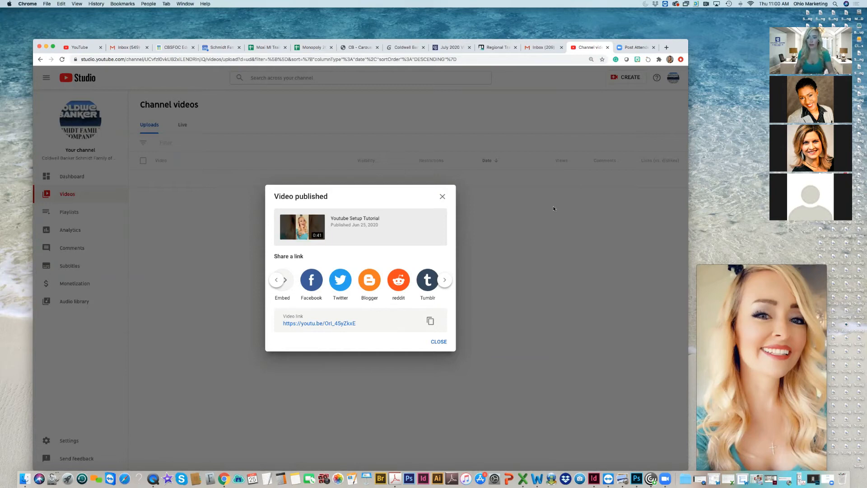
left_click(667, 47)
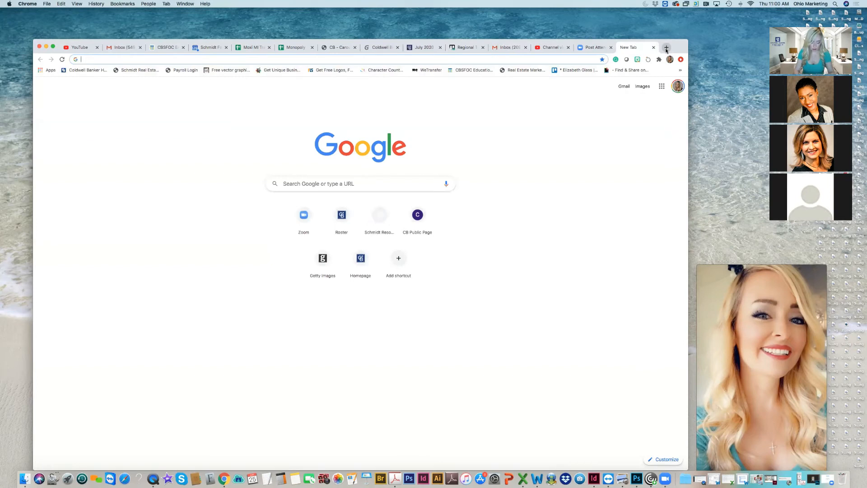
- Load the agent's page on cbschmidtohio.com in the new tab
type("cbschmidtohio.com")
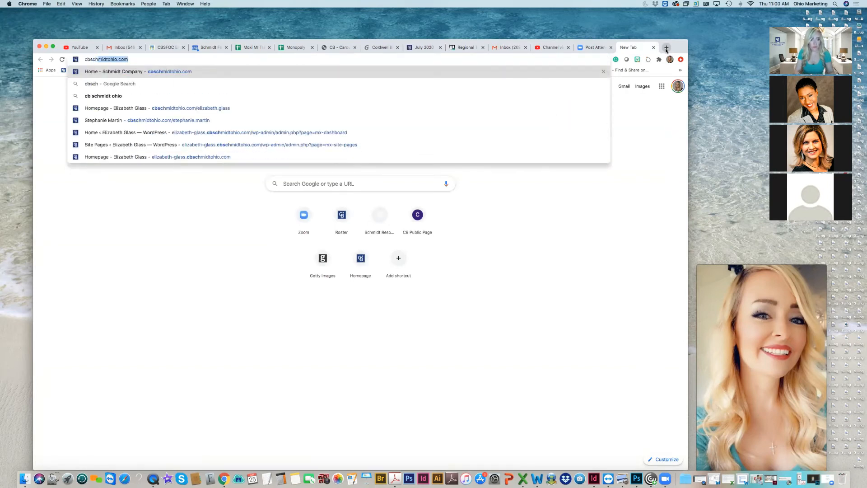
type("/")
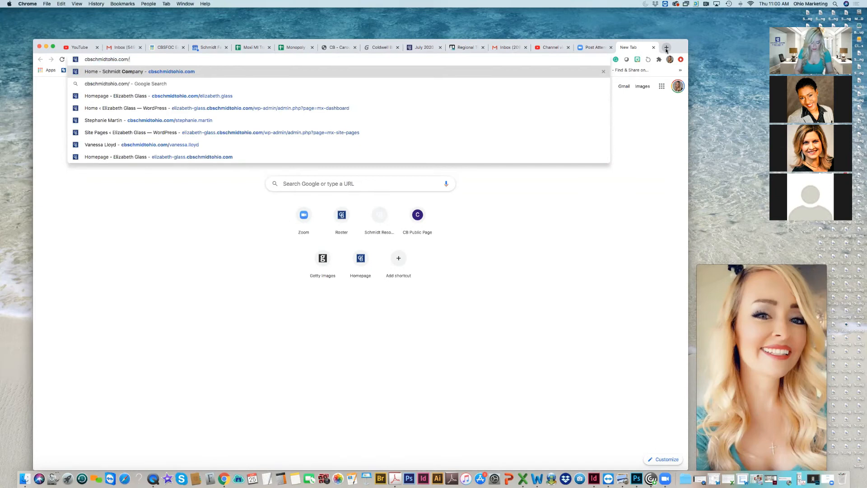
type("elizabet")
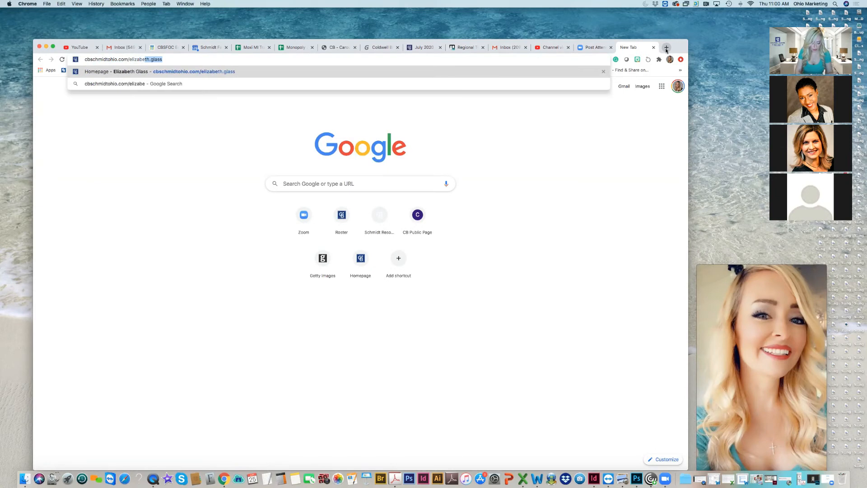
type("h")
key("Return")
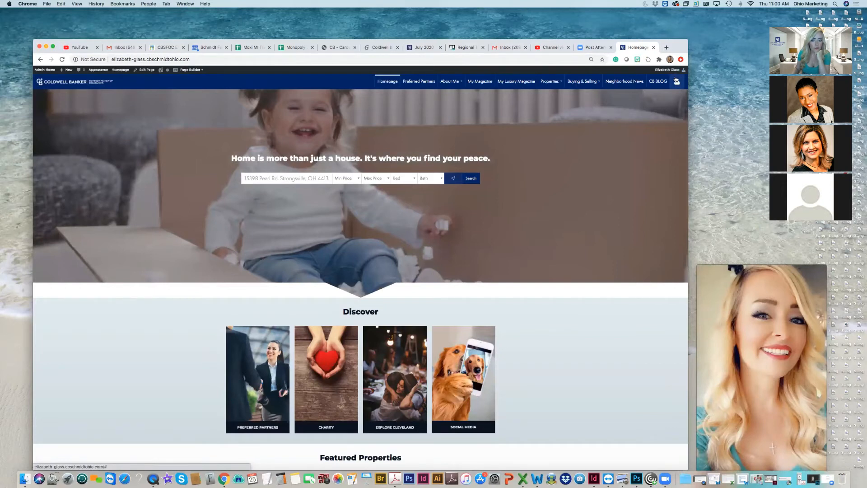
- Open the site's My Magazine flipbook page, then start another blank tab
scroll(676, 79, "down", 3)
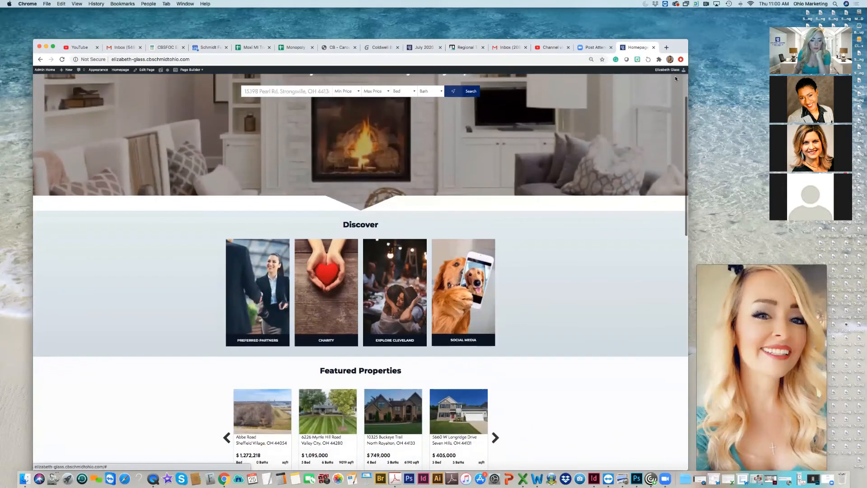
scroll(676, 79, "down", 10)
scroll(671, 98, "down", 5)
scroll(671, 98, "up", 15)
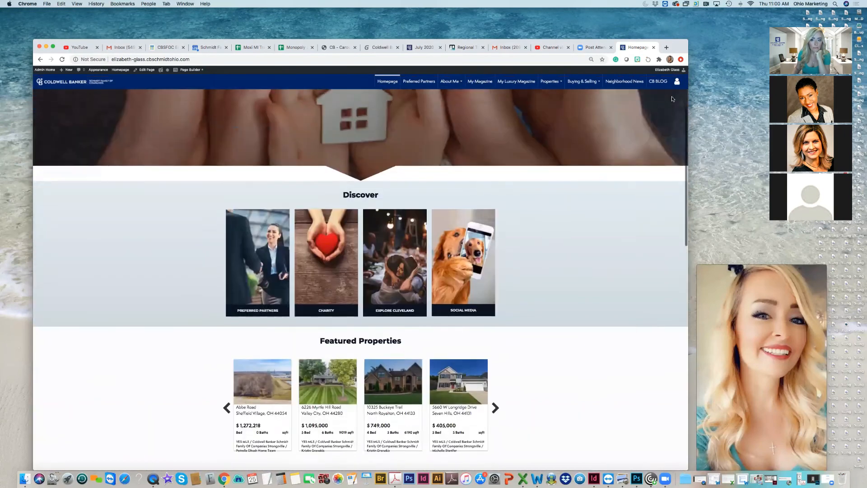
scroll(672, 98, "up", 2)
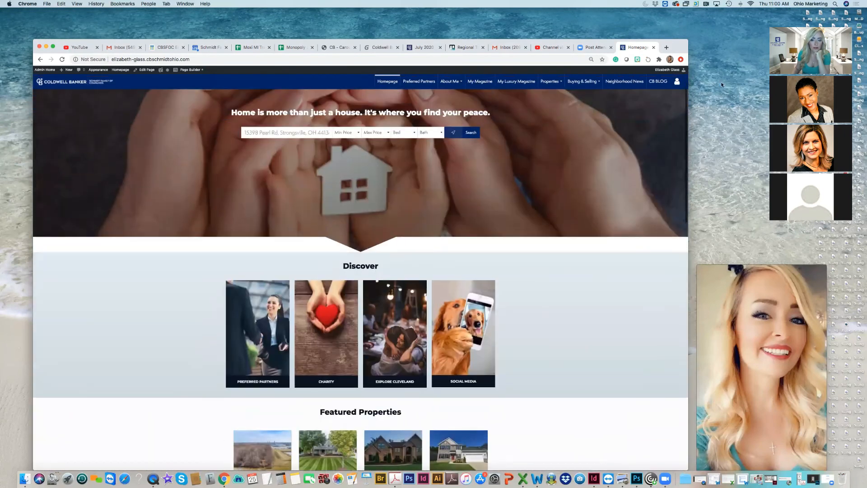
left_click(484, 85)
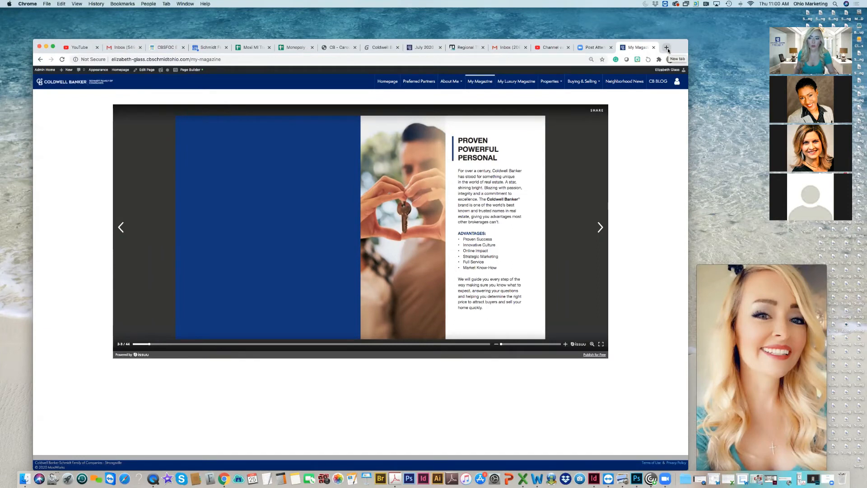
left_click(667, 48)
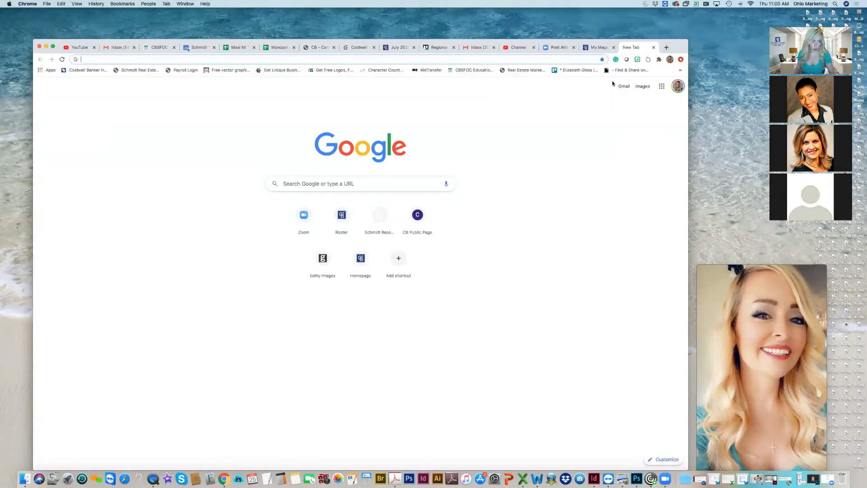
- Open another Coldwell Banker agent's site and scroll down to its embedded video
type("cbschmidtohio.com")
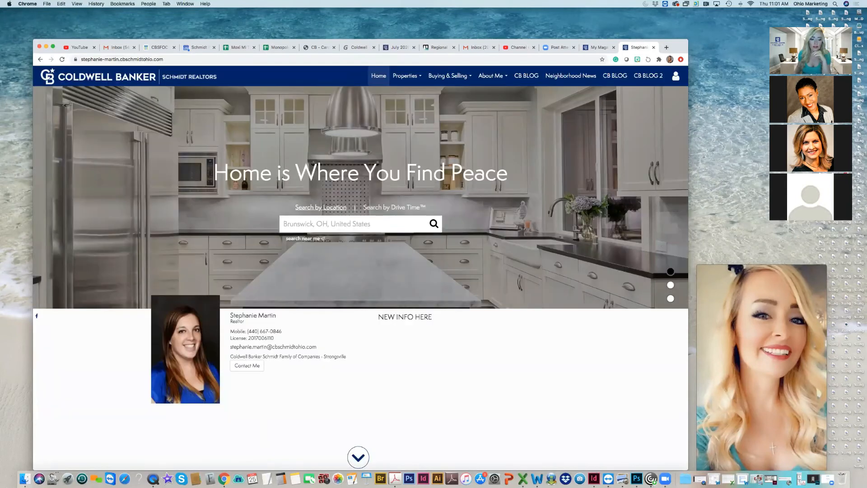
scroll(462, 185, "down", 1)
scroll(462, 185, "down", 6)
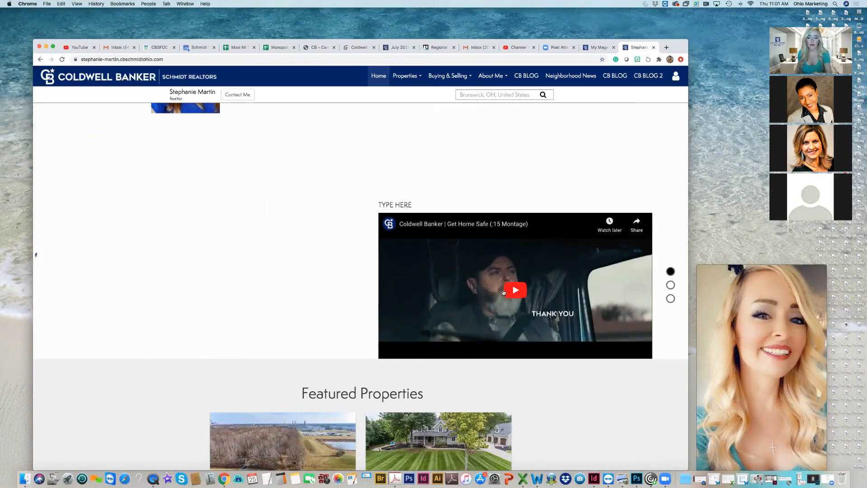
- Play and then pause the Get Home Safe video, then go back to the Video published dialog
left_click(511, 289)
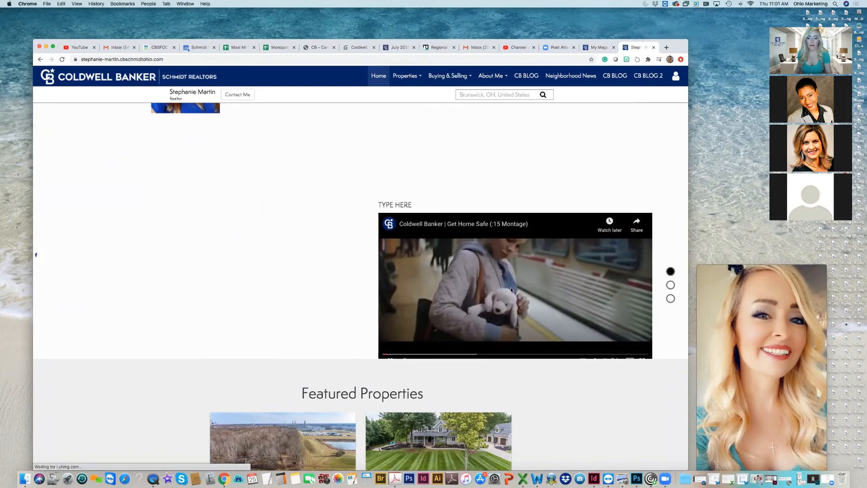
left_click(510, 286)
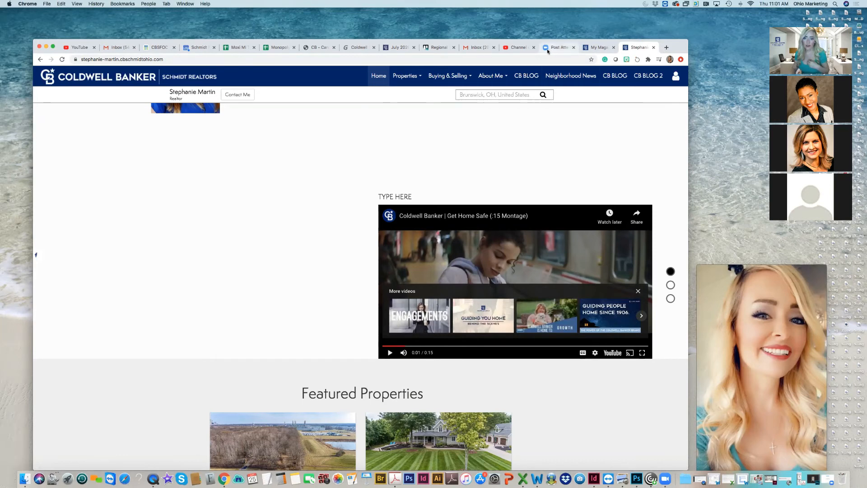
left_click(519, 48)
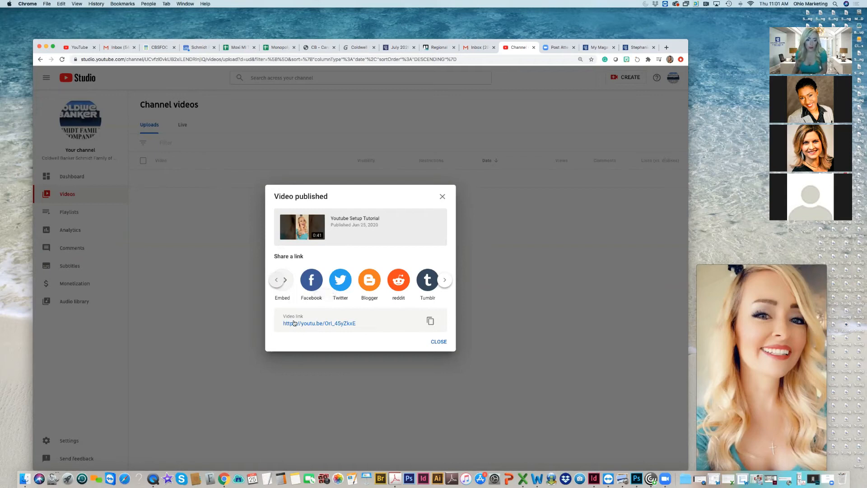
- Copy the Youtube Setup Tutorial video link and choose to share it on Facebook
left_click(431, 322)
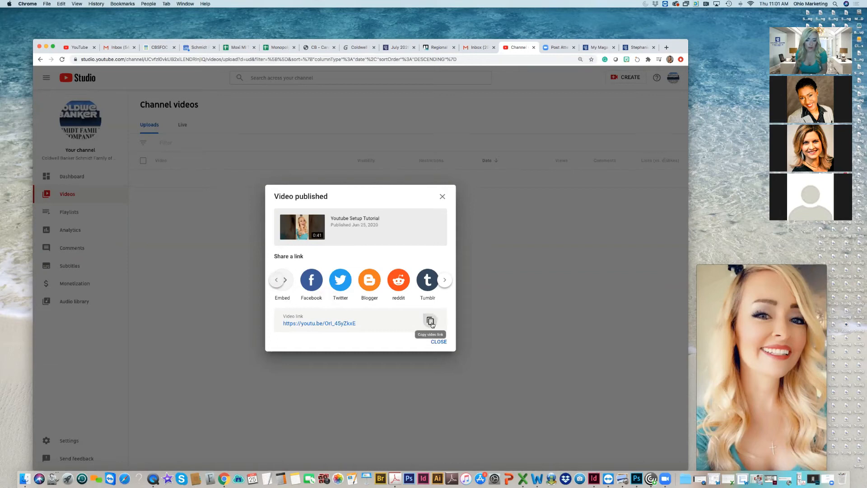
left_click(314, 289)
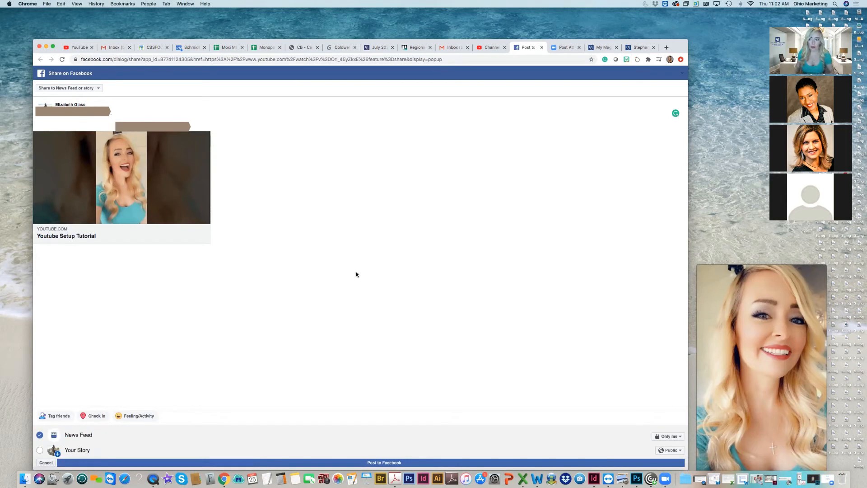
- Narrow and reposition the browser, zoom the share dialog to 175%, and open the share-destination dropdown
left_click_drag(688, 240, 562, 250)
left_click_drag(336, 43, 417, 63)
key("super+equal")
key("super+equal")
key("super+equal")
key("super+equal")
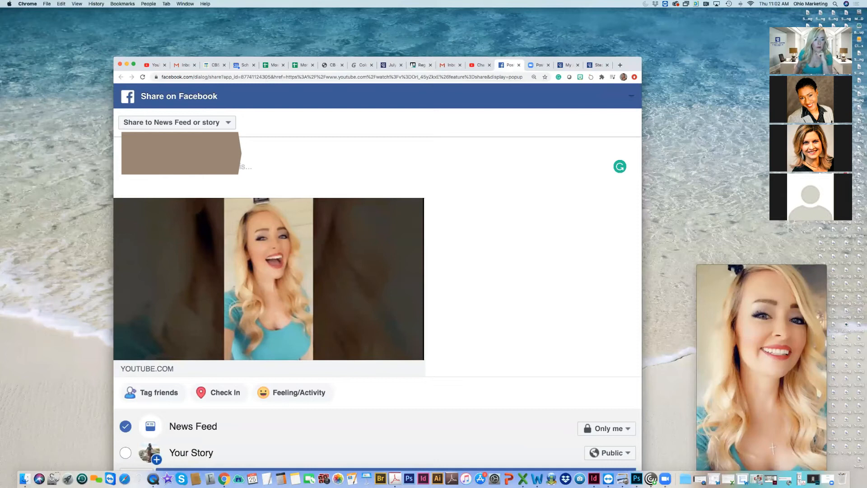
left_click(226, 128)
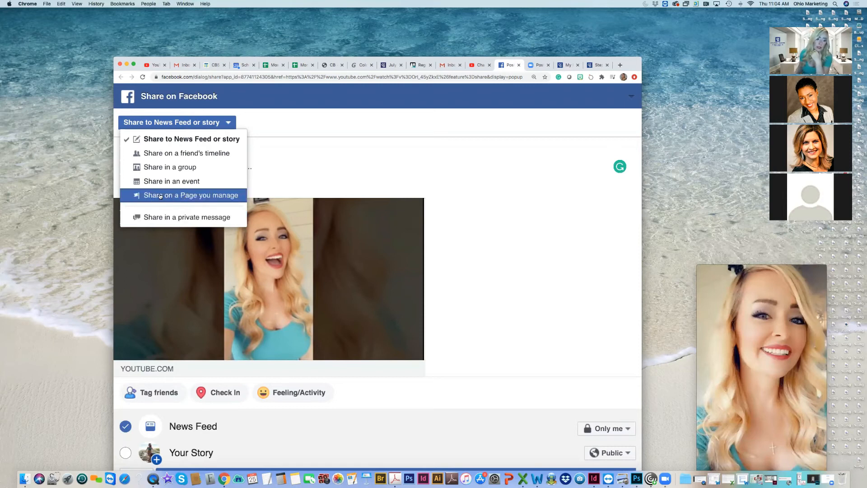
- Share on a managed Page, posting as Coldwell Banker Schmidt Family Companies Ohio
left_click(180, 195)
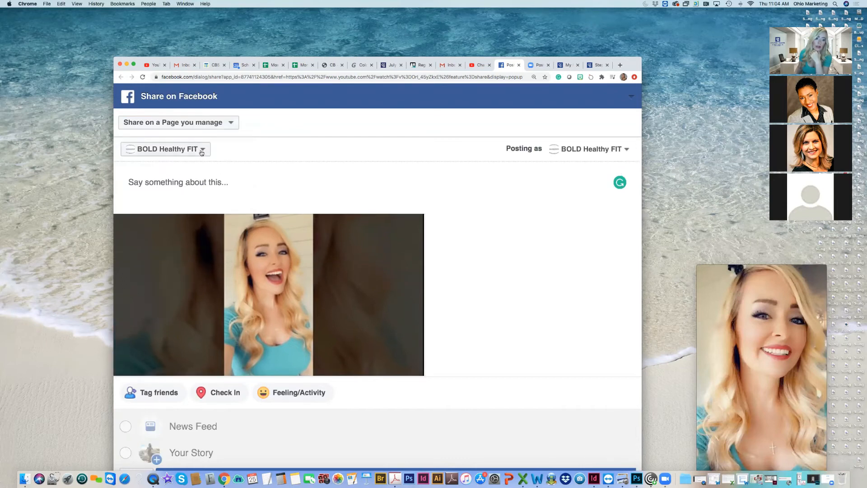
left_click(201, 153)
scroll(202, 157, "down", 5)
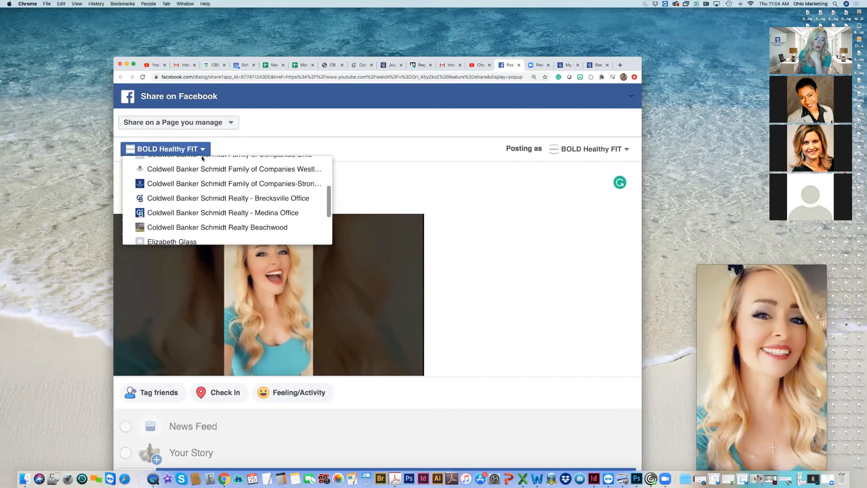
scroll(202, 159, "up", 1)
scroll(203, 159, "up", 2)
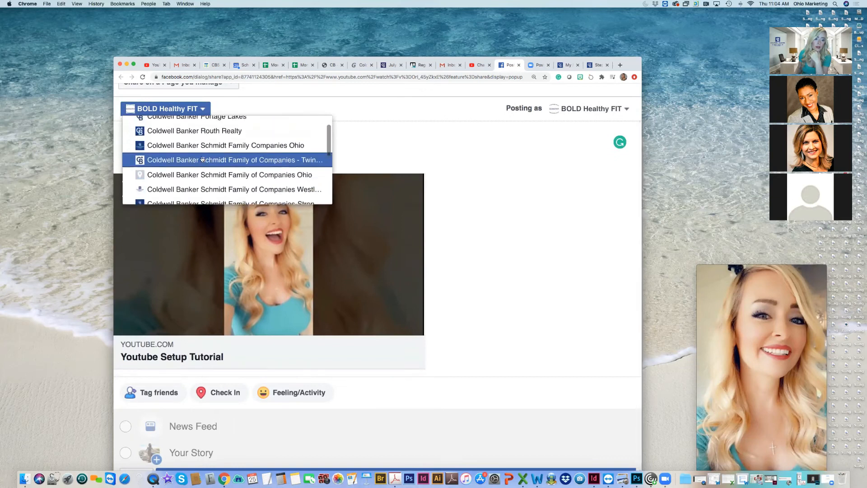
scroll(203, 160, "up", 2)
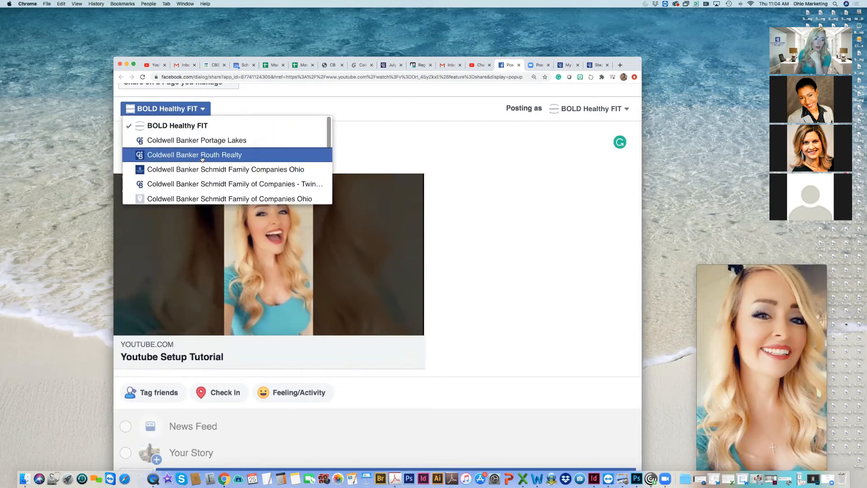
scroll(203, 159, "down", 1)
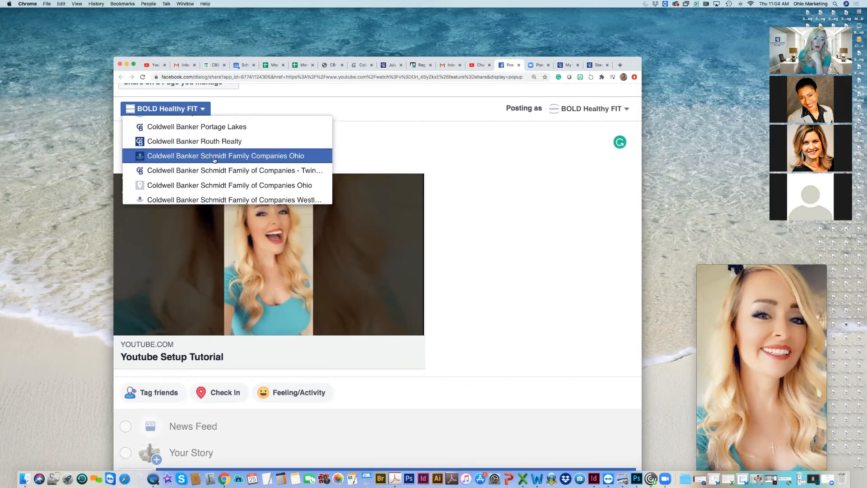
left_click(215, 156)
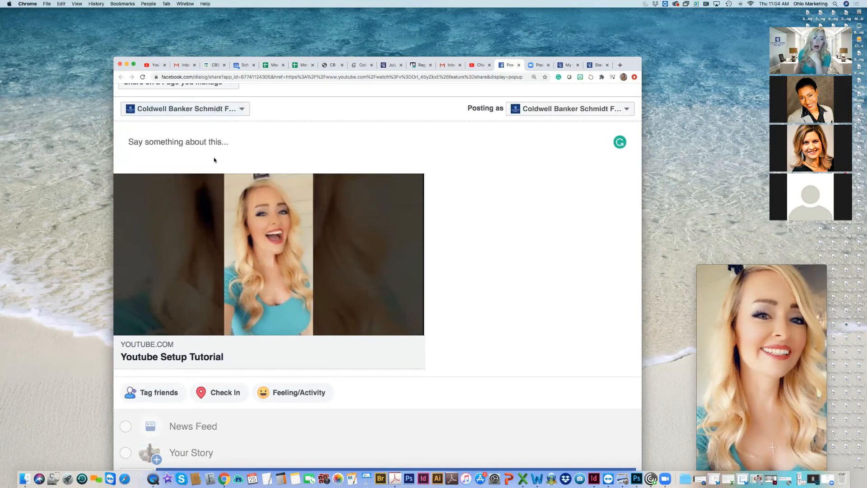
left_click(202, 141)
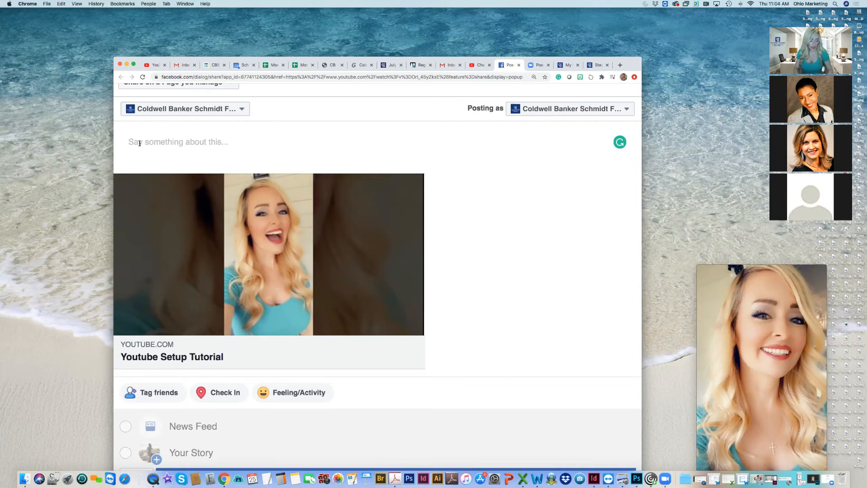
- Type 'Description' as the post text, then switch to the agent site's My Magazine page
type("DE")
key("BackSpace")
type("escription")
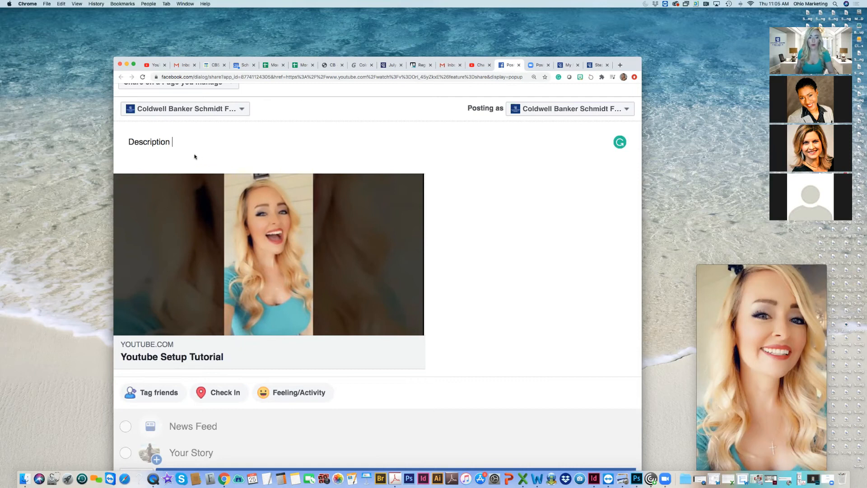
left_click(564, 68)
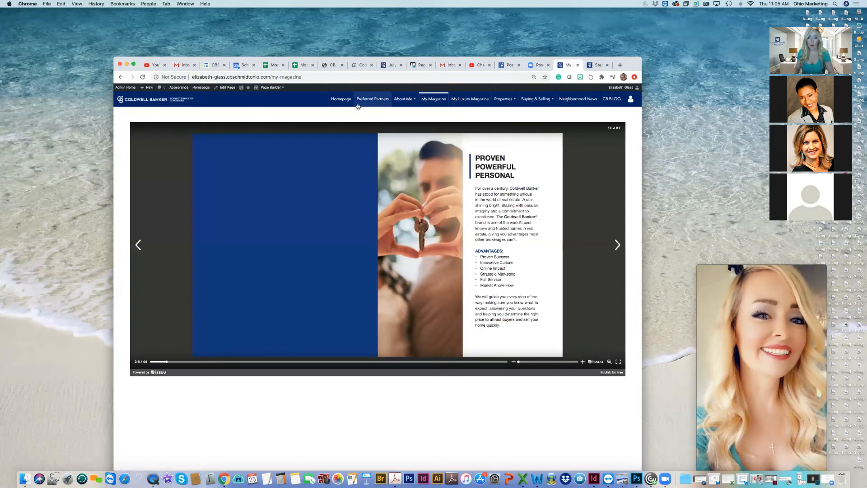
- Open the $210,000 listing from the agent homepage, copy its page URL, and return to Facebook
left_click(342, 101)
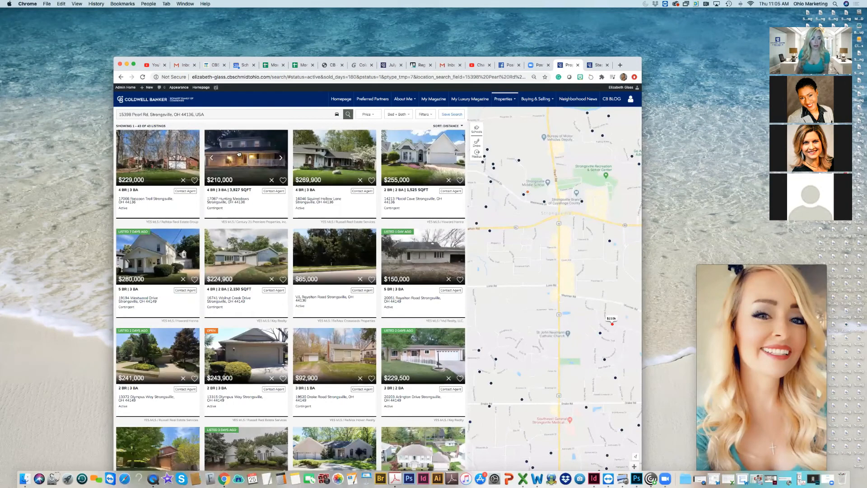
left_click(238, 153)
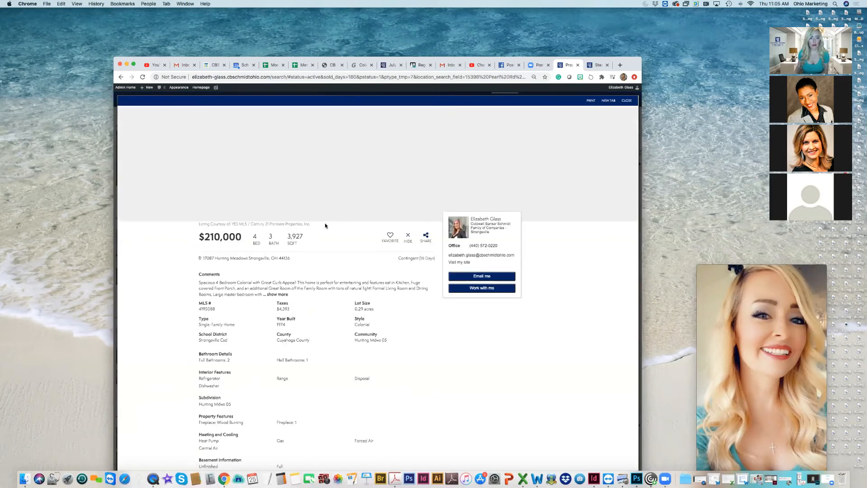
left_click(322, 77)
right_click(322, 78)
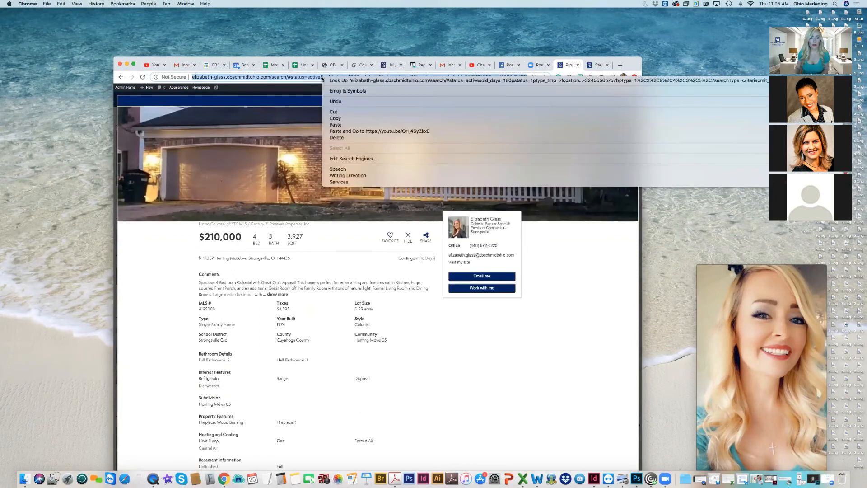
left_click(338, 118)
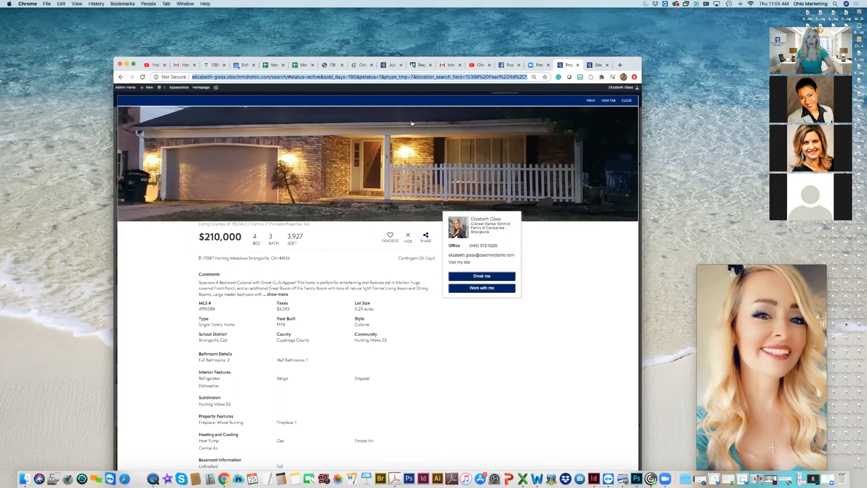
left_click(508, 65)
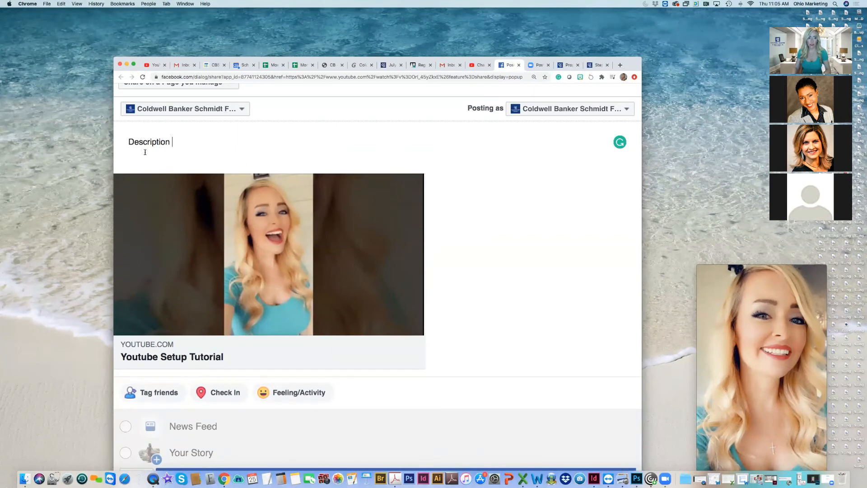
- On a new line, paste the listing link into the description, then delete it again
key("Return")
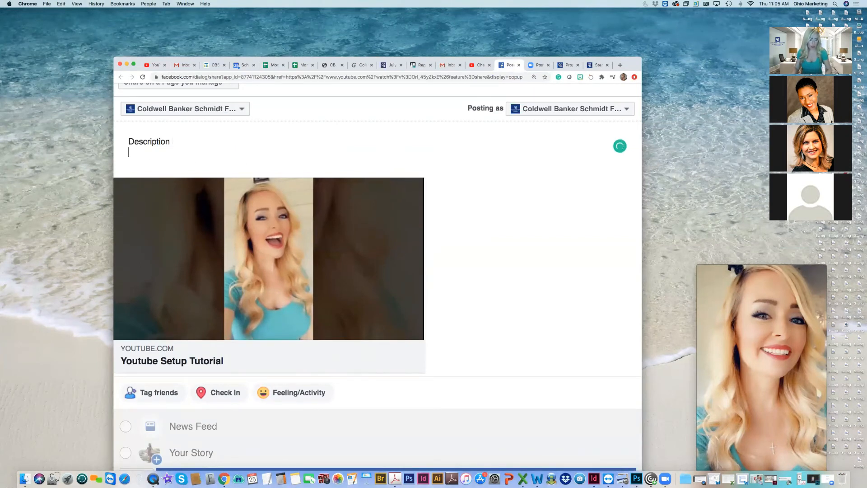
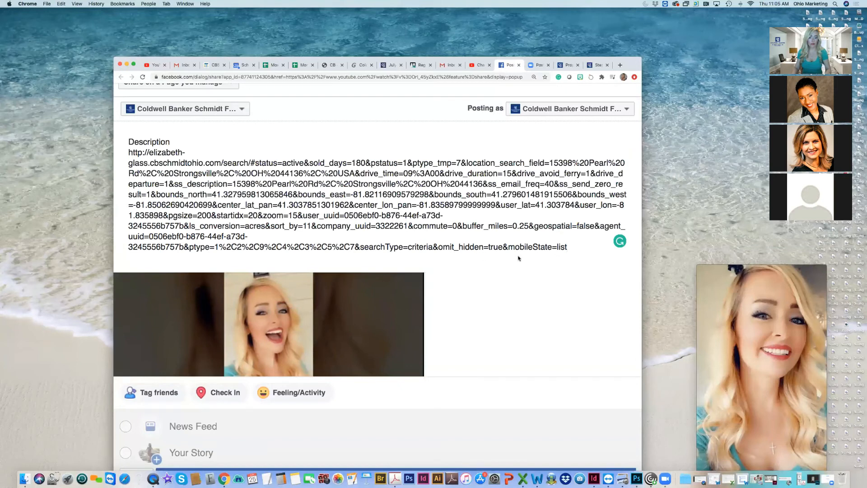
left_click_drag(566, 248, 130, 153)
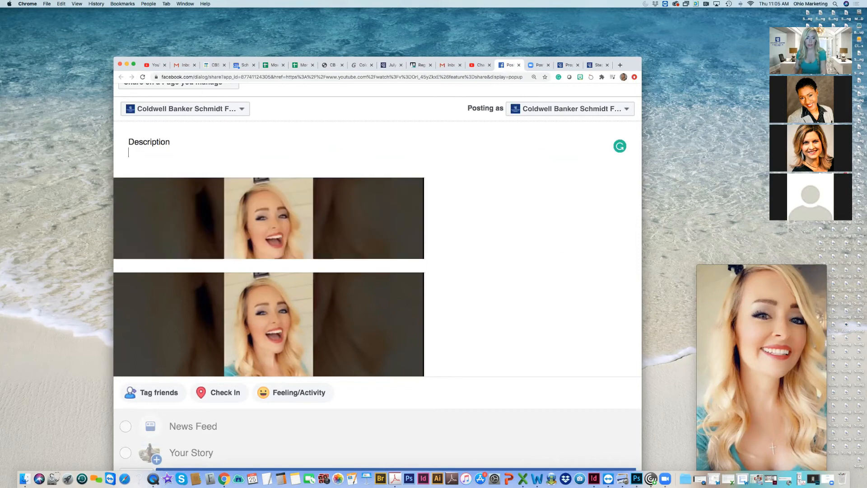
key("BackSpace")
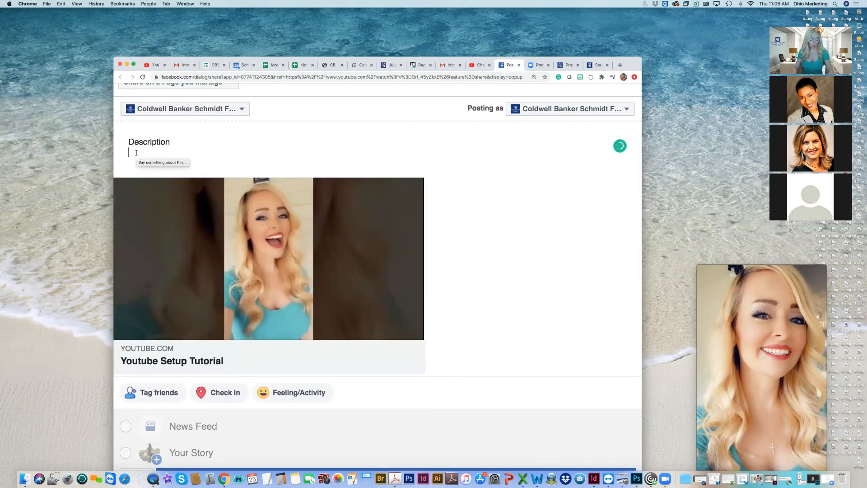
type("See w")
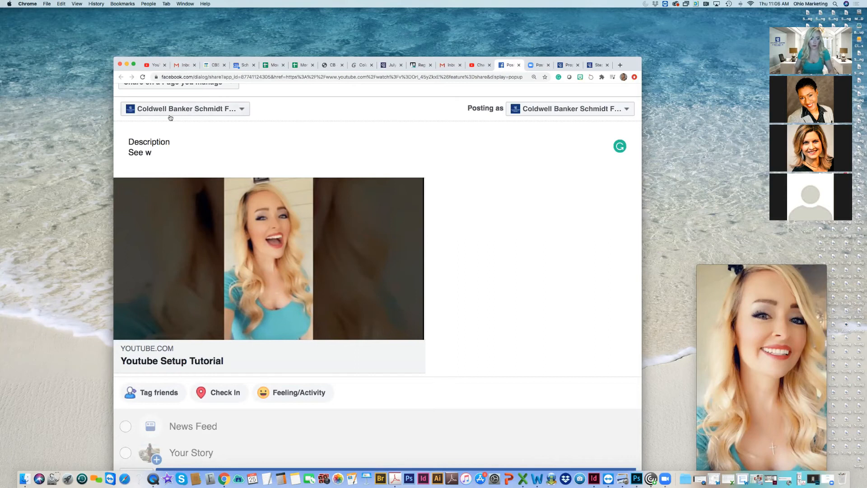
key("BackSpace")
type("more at")
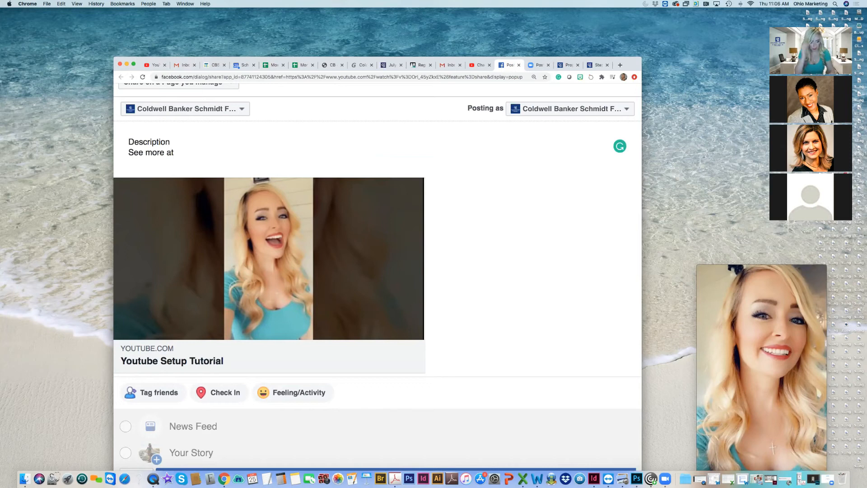
type(" CB")
key("BackSpace")
key("BackSpace")
key("BackSpace")
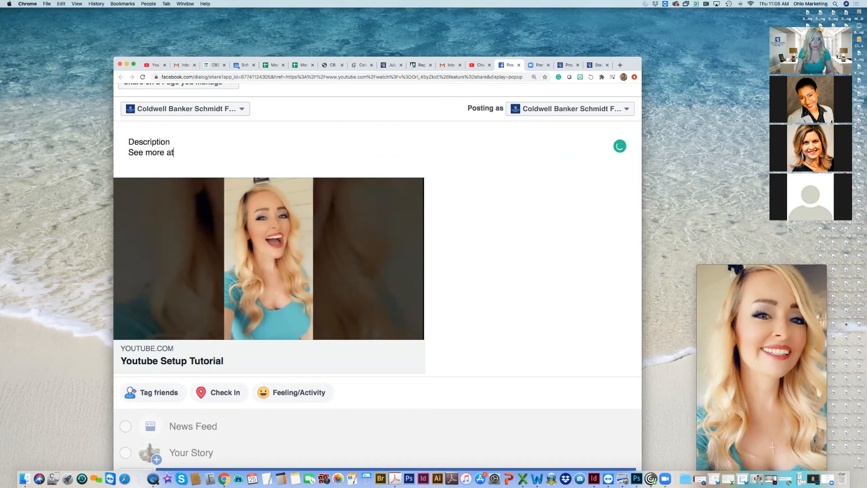
type("www.CBsc")
key("BackSpace")
key("BackSpace")
type("SchmidtOhio.")
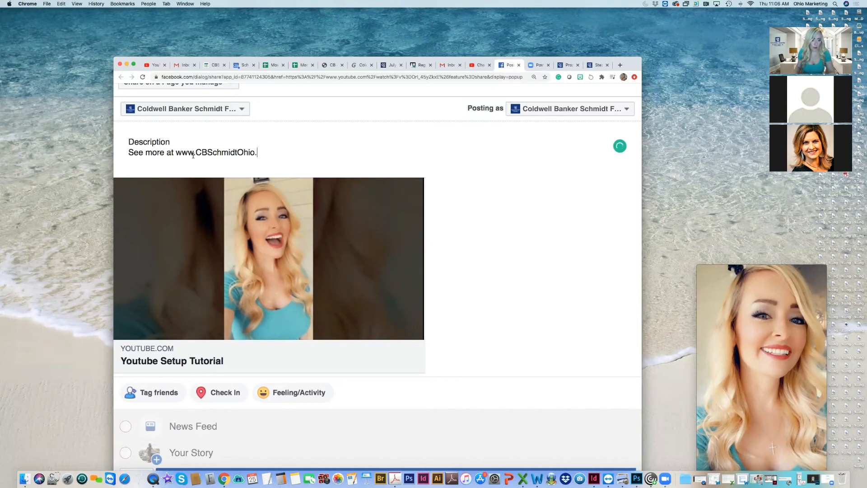
left_click_drag(197, 150, 213, 152)
left_click(258, 153)
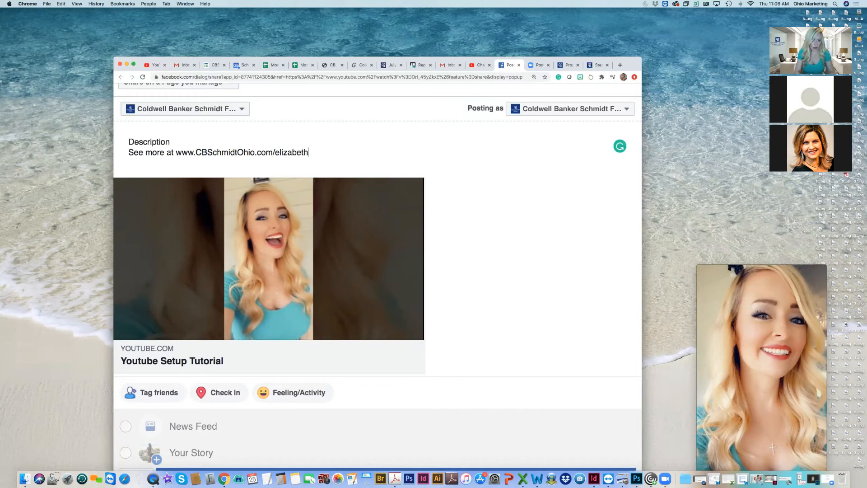
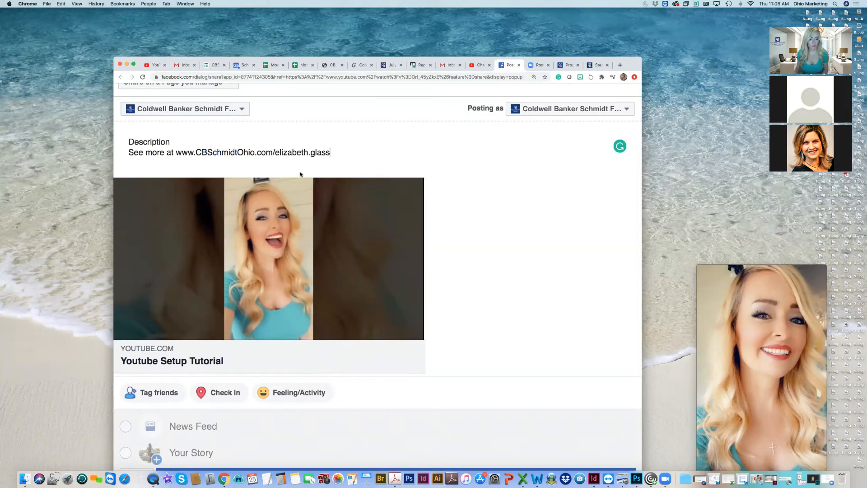
- Zoom the page out and move the browser window up near the top of the screen
key("super+minus")
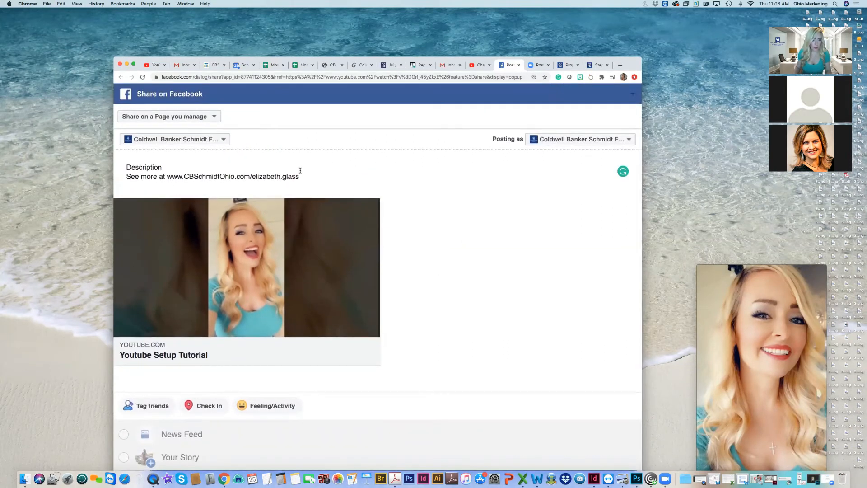
left_click_drag(312, 69, 323, 4)
left_click_drag(325, 65, 324, 20)
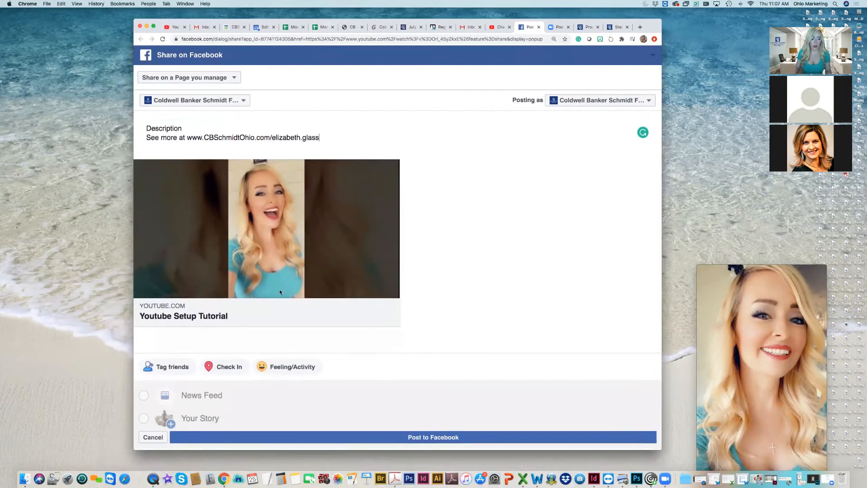
- Make the window taller, then search for the friend's name and tag them in the post
left_click_drag(242, 450, 234, 458)
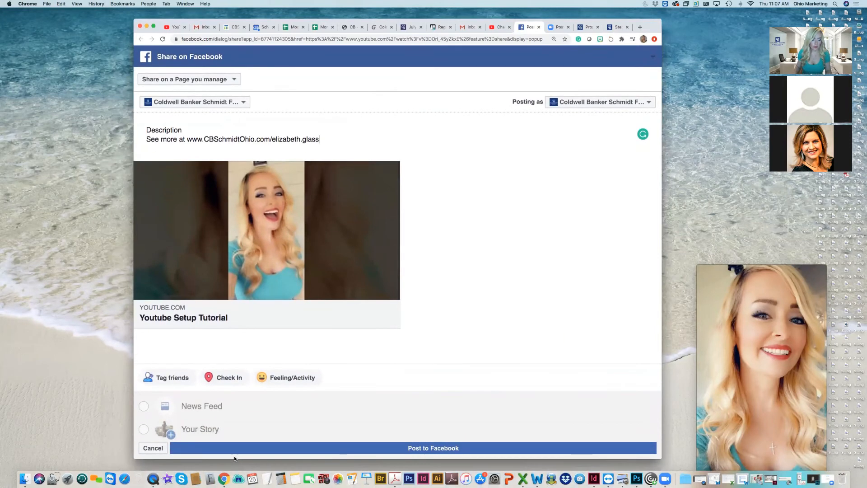
left_click(171, 379)
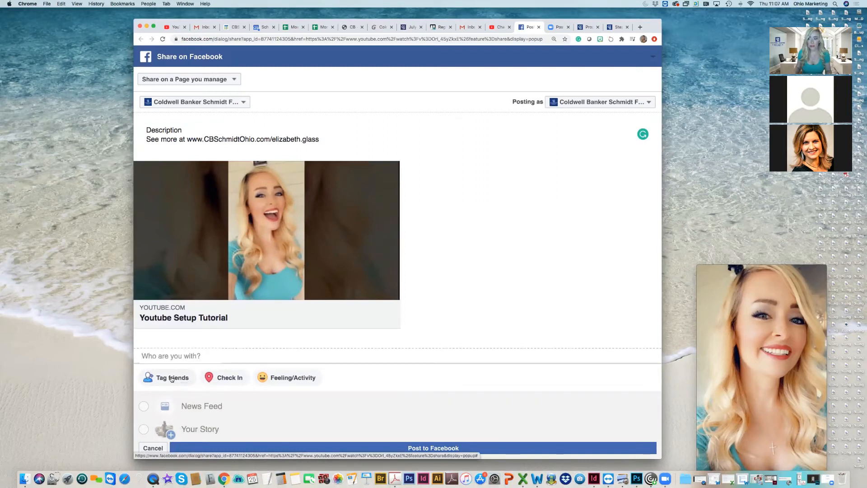
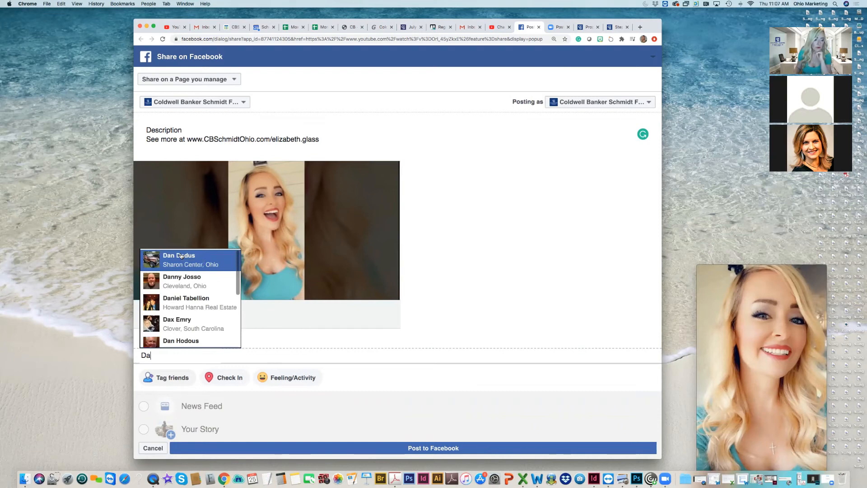
left_click(180, 255)
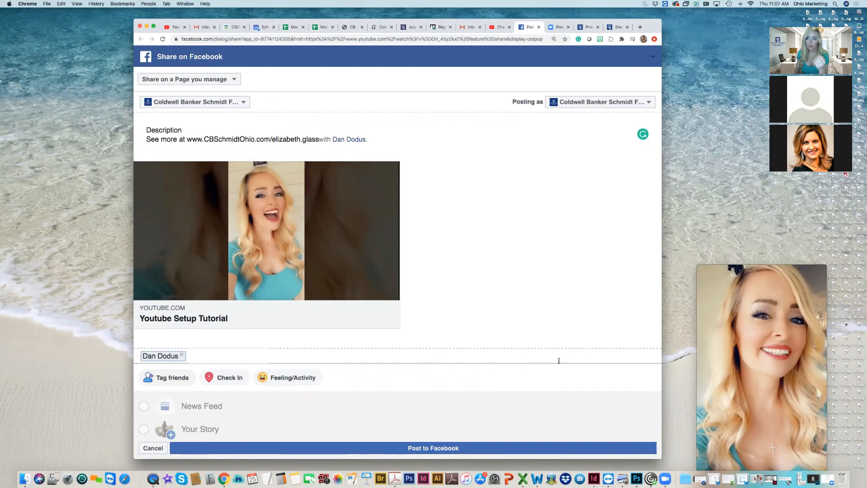
mouse_move(742, 276)
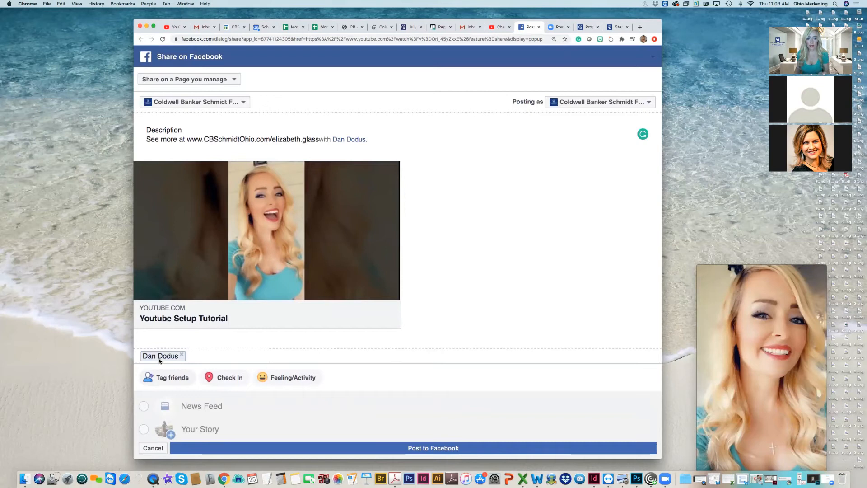
- Remove the friend tag, then open Check In and the Feeling/Activity list
left_click(182, 355)
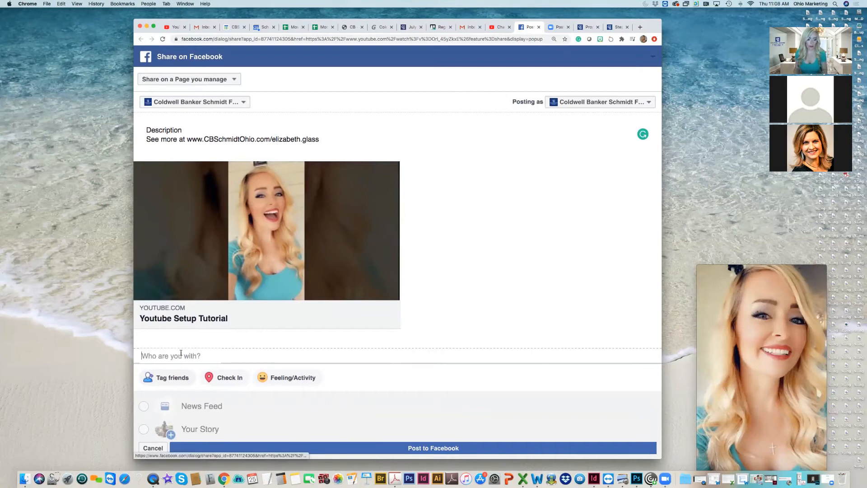
left_click(236, 383)
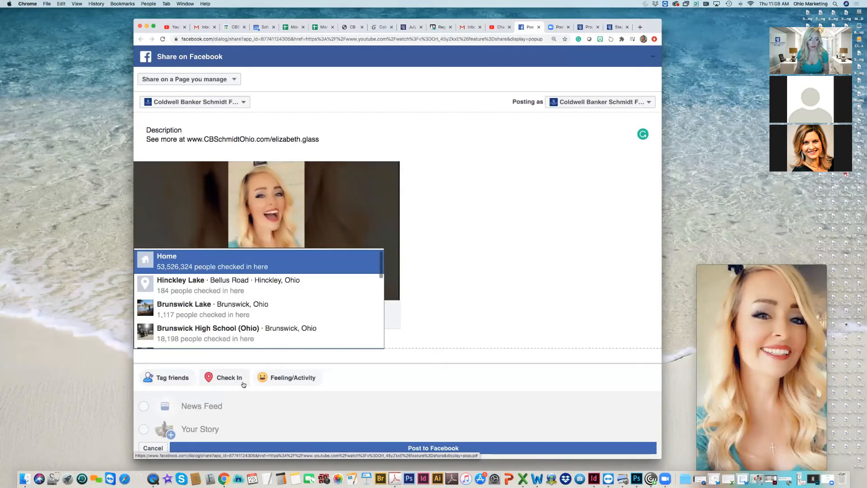
left_click(262, 384)
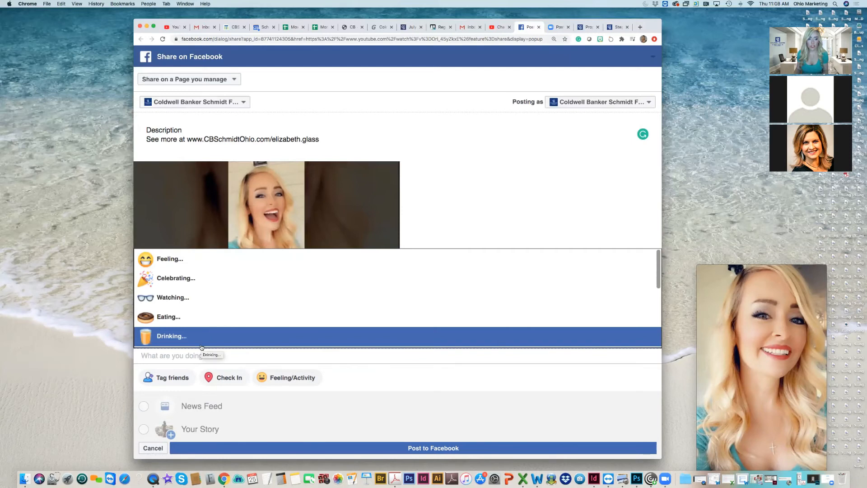
- Add the feeling 'excited' to the post by searching the feelings list
left_click(178, 265)
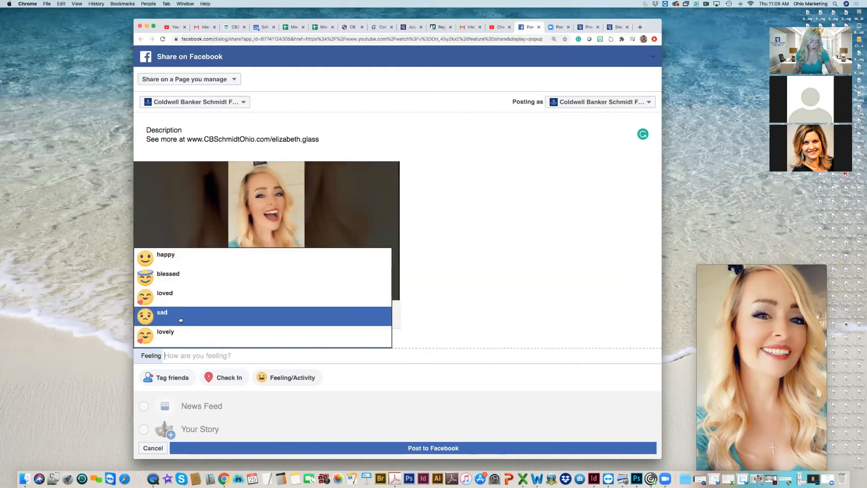
type("exc")
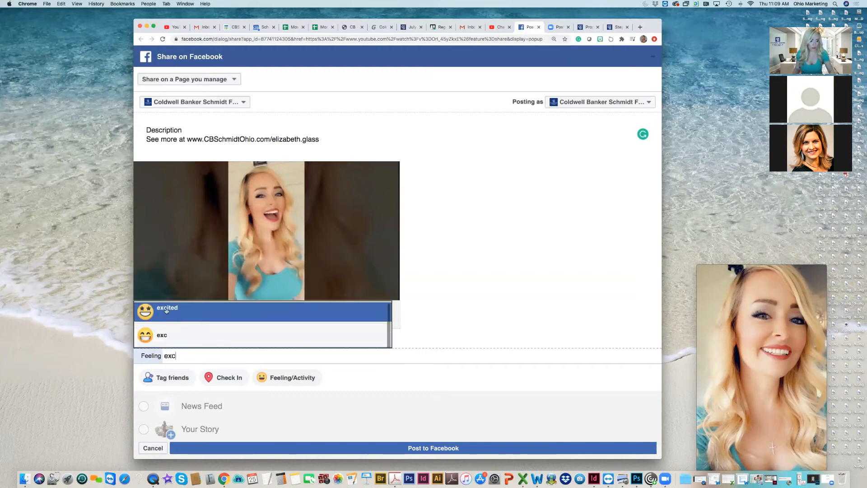
left_click(165, 310)
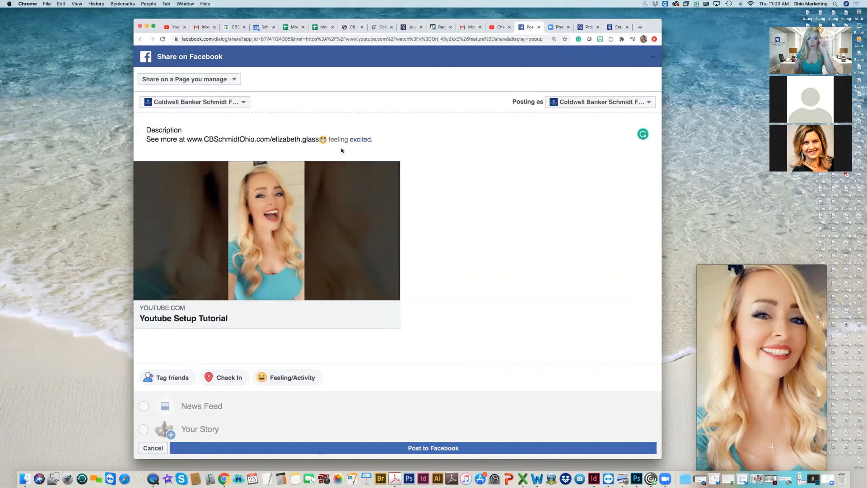
- Remove the 'feeling excited' status and close the feeling list without choosing another
left_click(284, 383)
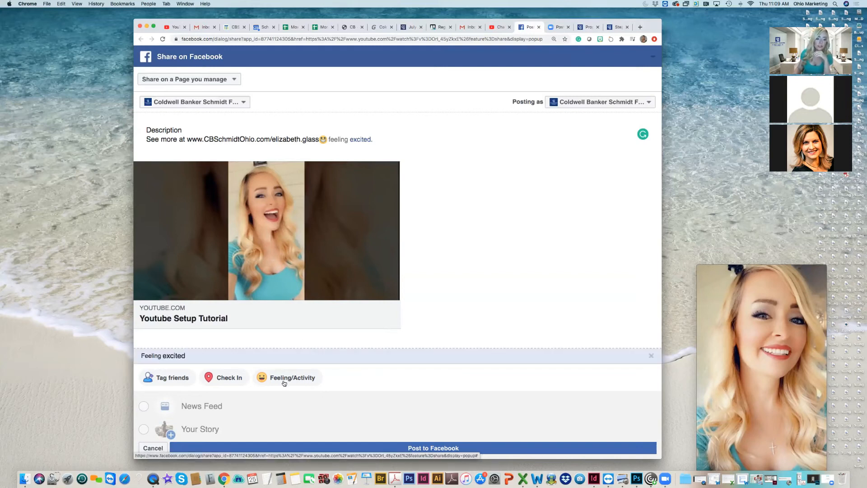
left_click(283, 382)
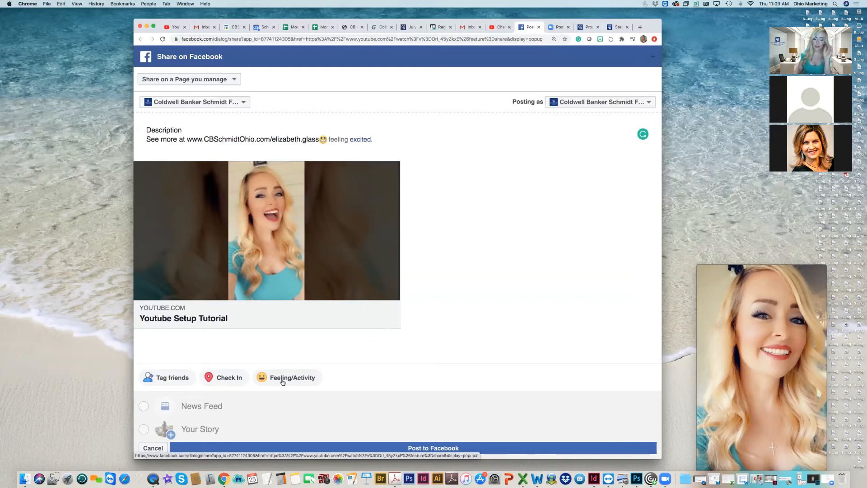
left_click(283, 382)
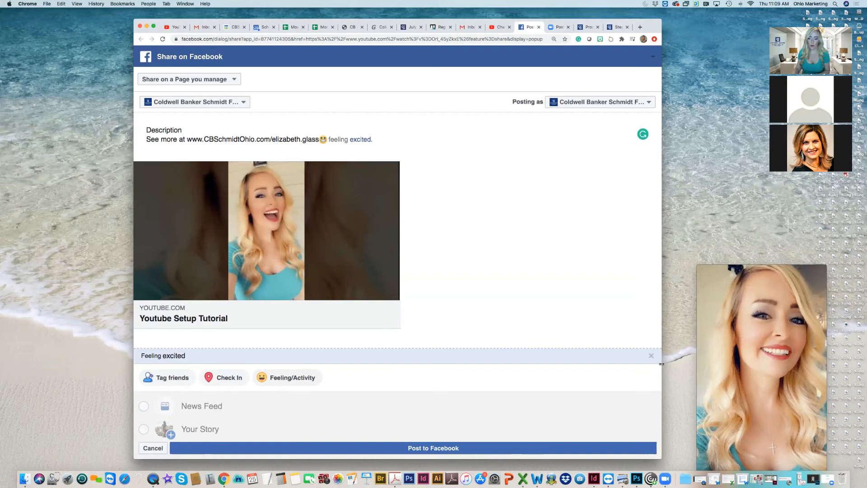
left_click(650, 355)
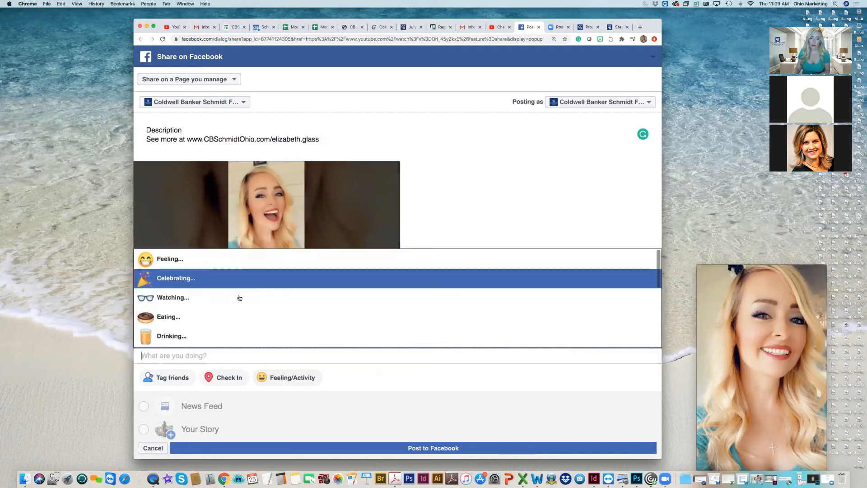
left_click(329, 134)
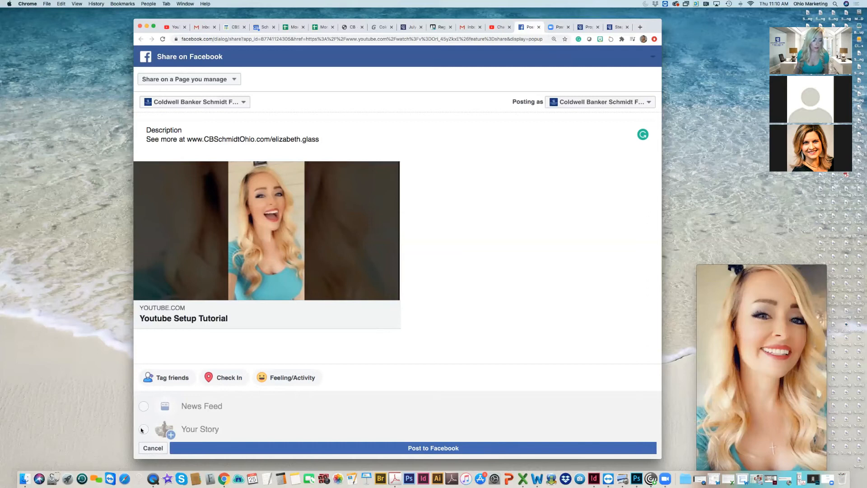
- Switch the share from the managed Page to News Feed plus Your Story, shorten the popup, and post
scroll(147, 434, "down", 1)
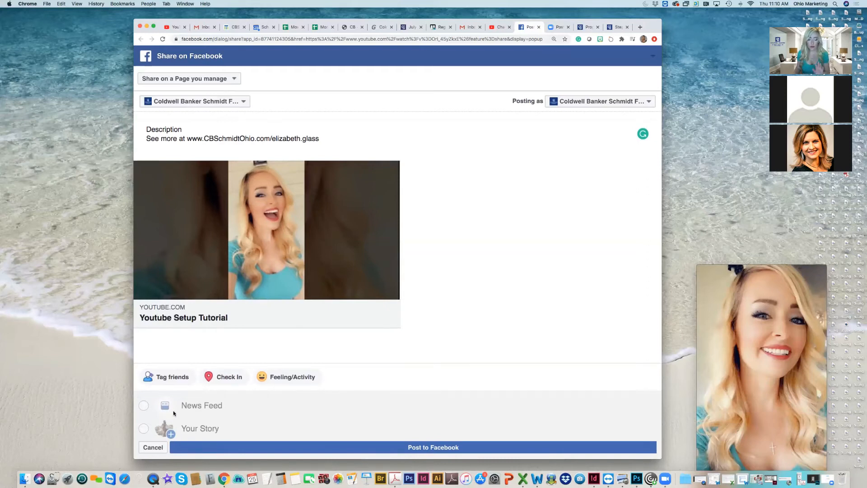
scroll(174, 419, "up", 1)
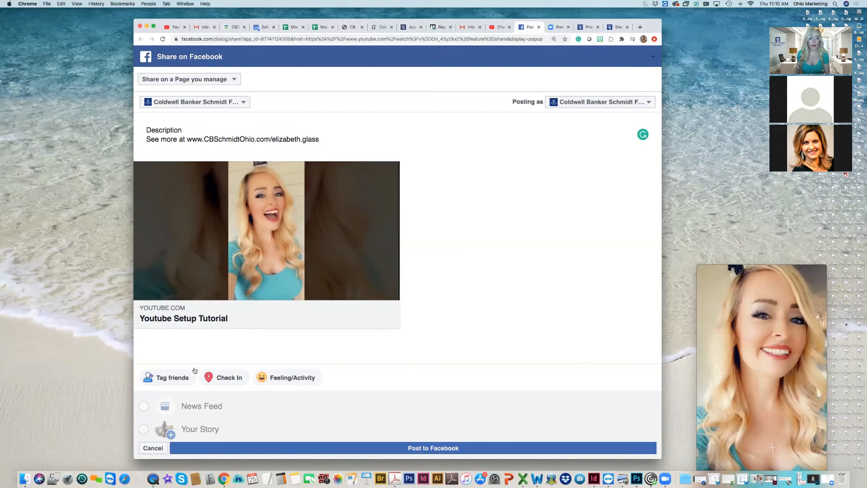
left_click(242, 103)
left_click(233, 80)
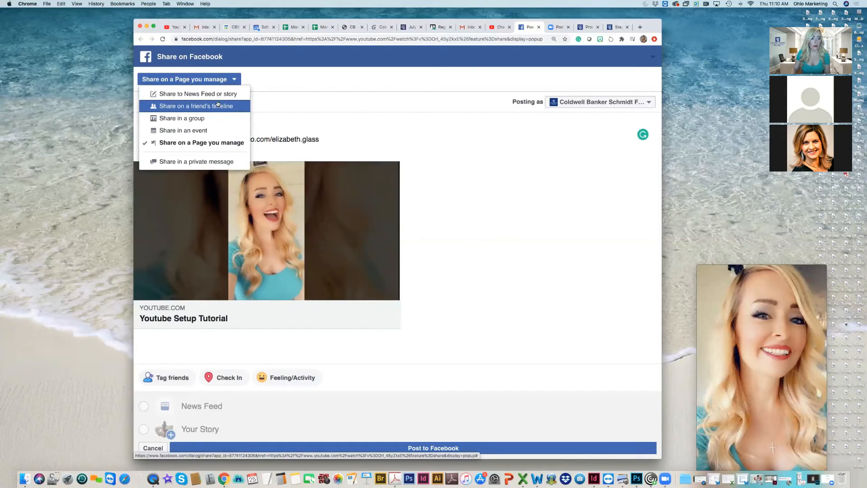
left_click(218, 95)
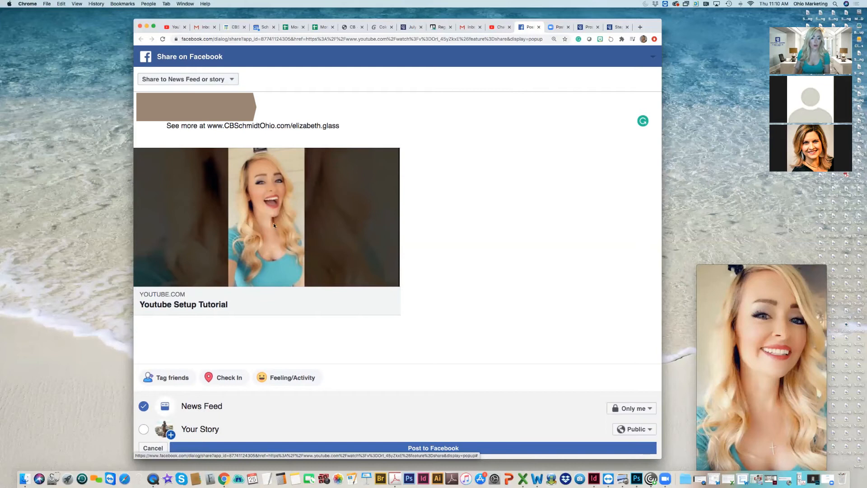
left_click(143, 429)
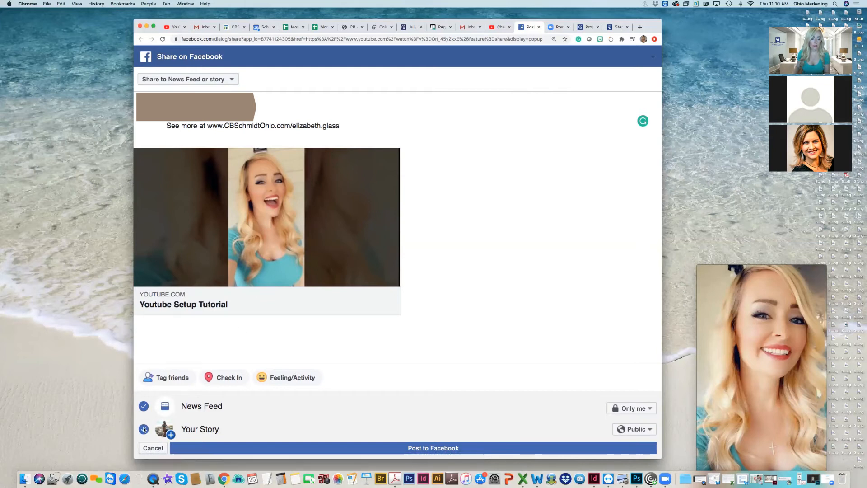
left_click_drag(159, 459, 164, 380)
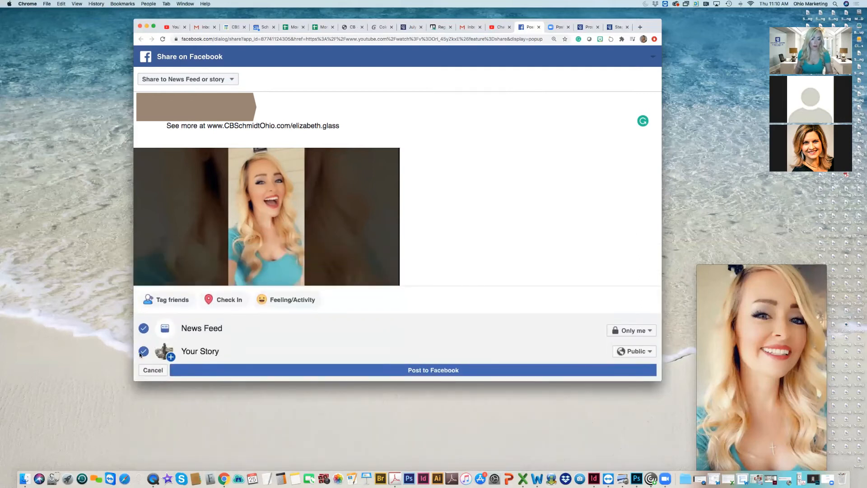
left_click(632, 330)
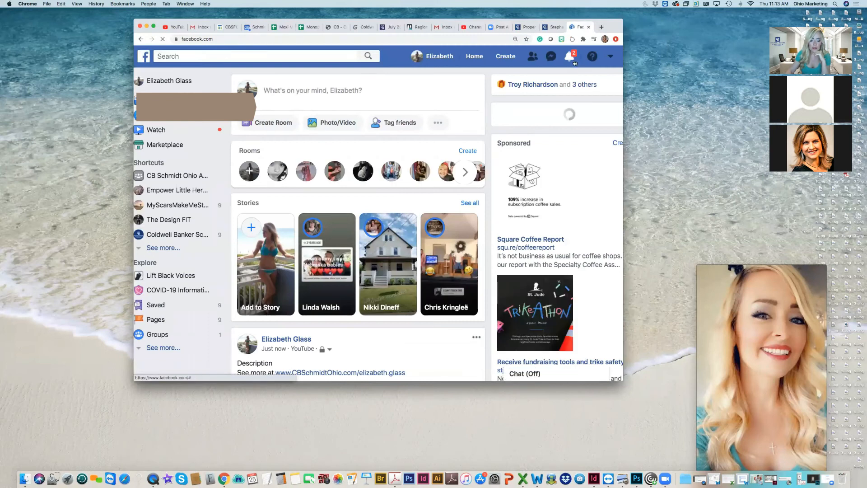
- Check the new Youtube Setup Tutorial post in the feed, glance at Notifications, and zoom the browser out
scroll(561, 99, "down", 5)
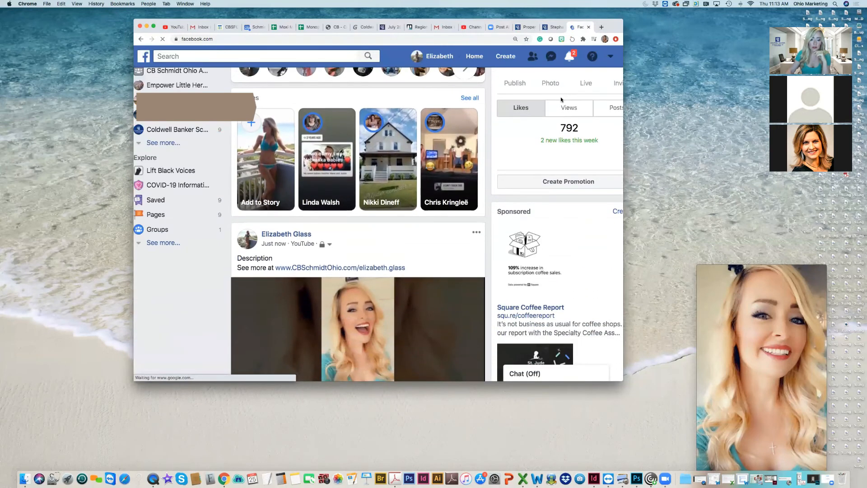
scroll(560, 97, "up", 1)
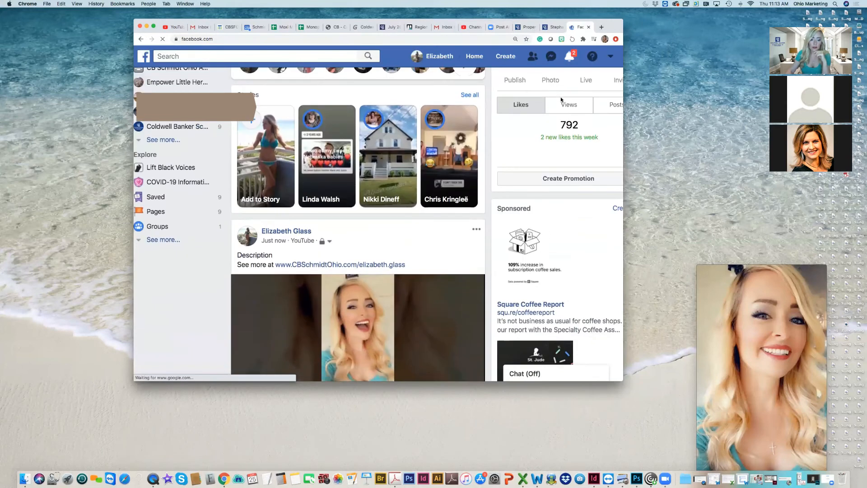
scroll(561, 99, "down", 3)
scroll(561, 99, "up", 1)
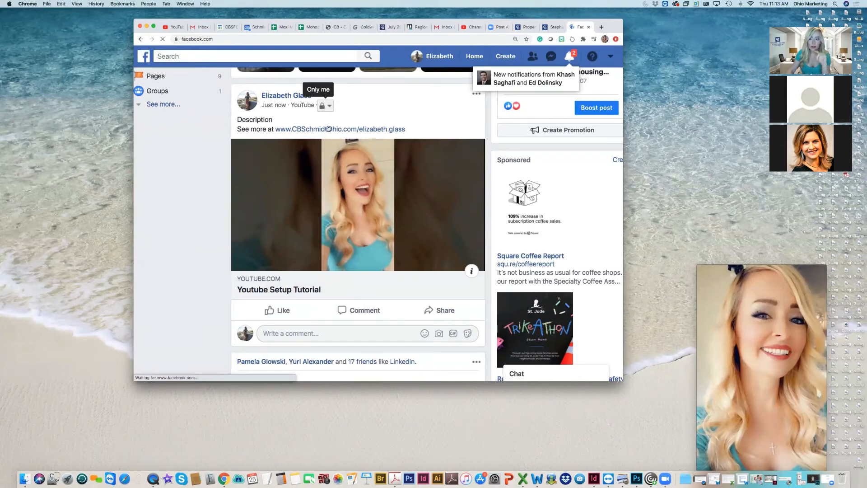
left_click(569, 57)
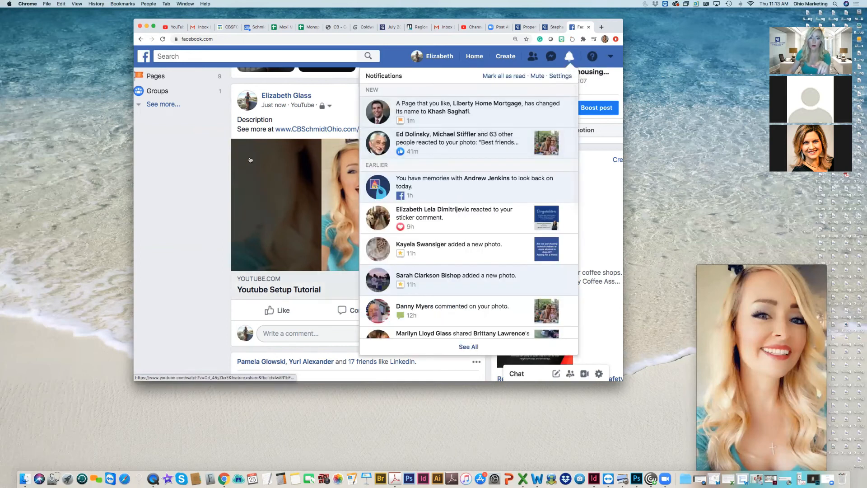
left_click(251, 153)
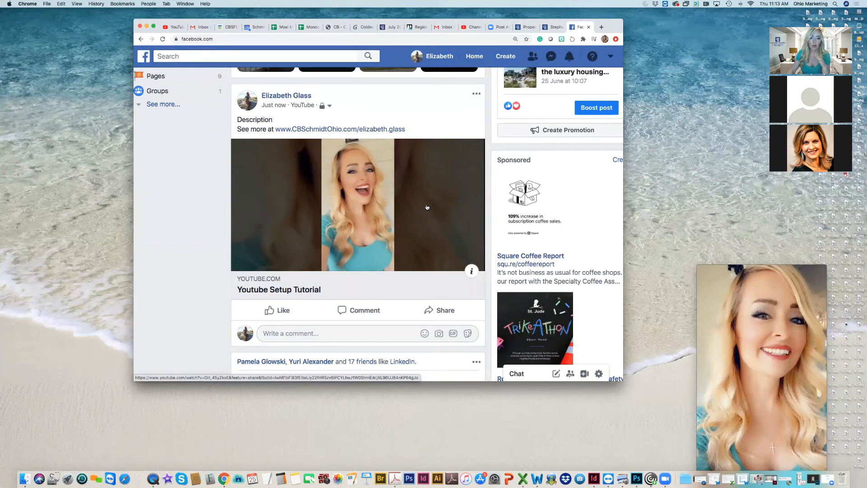
scroll(426, 207, "up", 5)
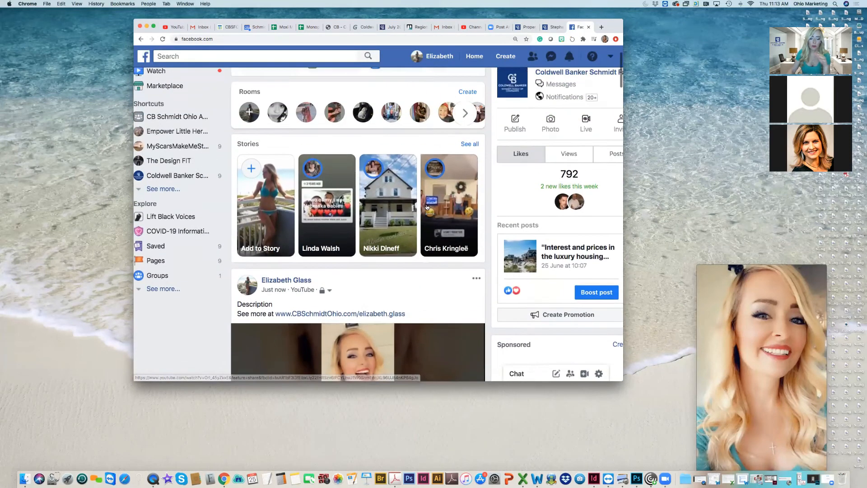
key("super+minus")
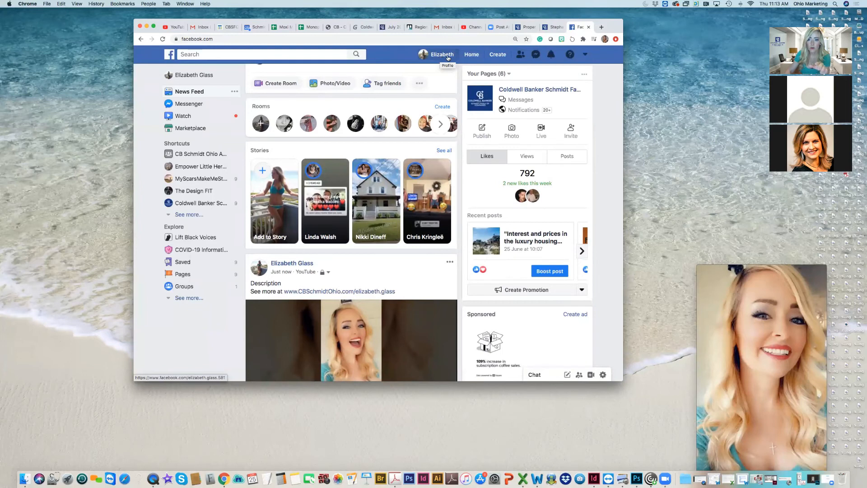
- Go to your profile and open the Videos section from the More menu
left_click(445, 55)
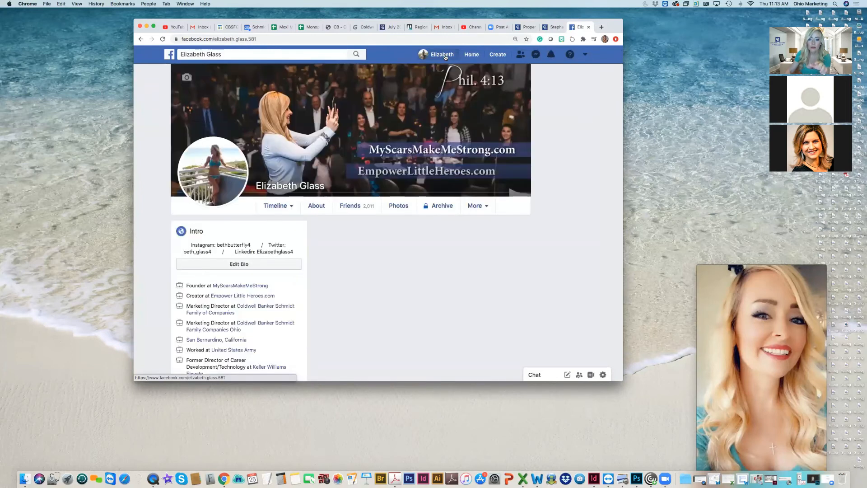
left_click(485, 207)
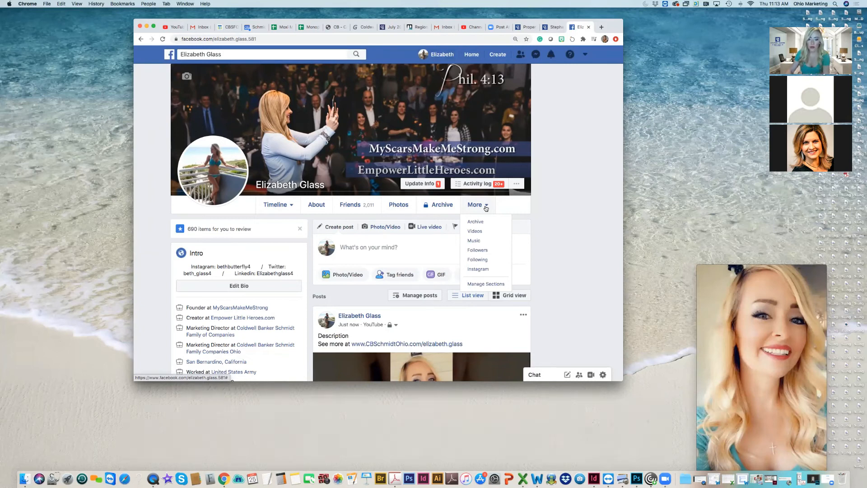
left_click(475, 231)
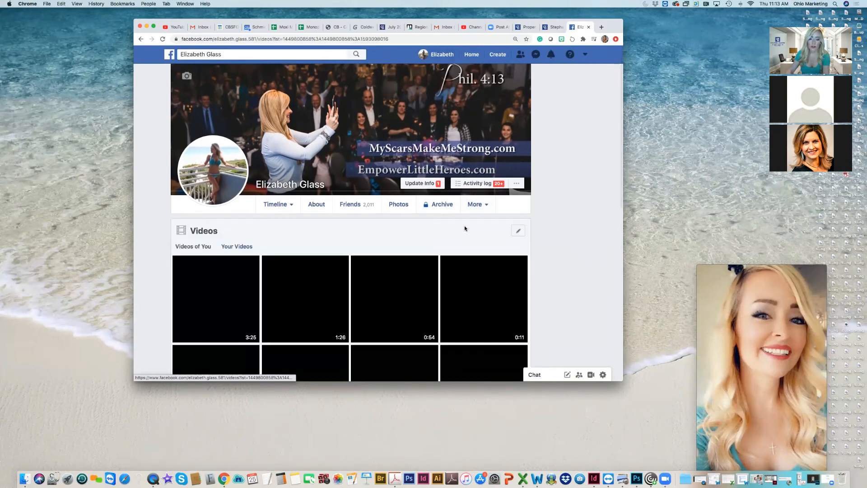
scroll(465, 229, "down", 3)
scroll(459, 227, "down", 1)
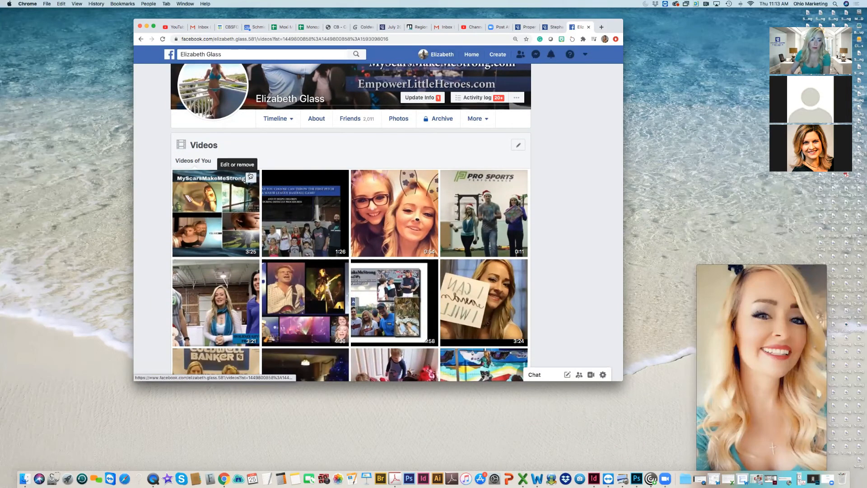
- Try Your Videos, then return to Videos of You and bring up the first video's options
left_click(242, 165)
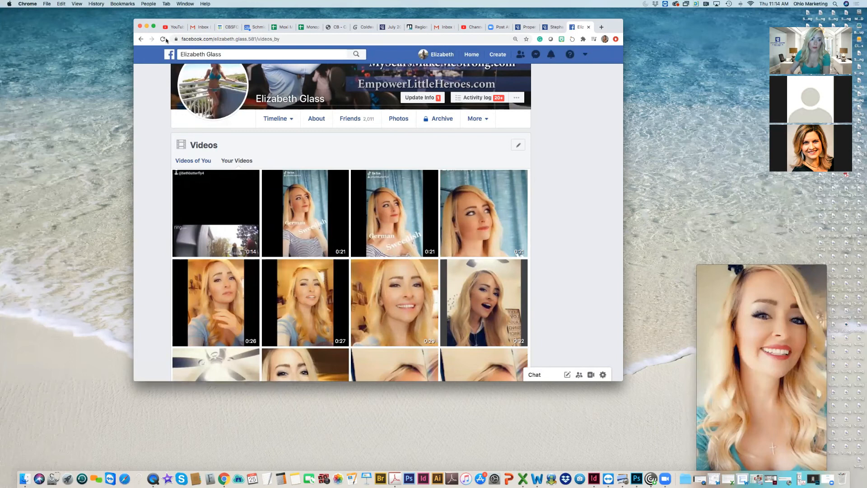
left_click(163, 40)
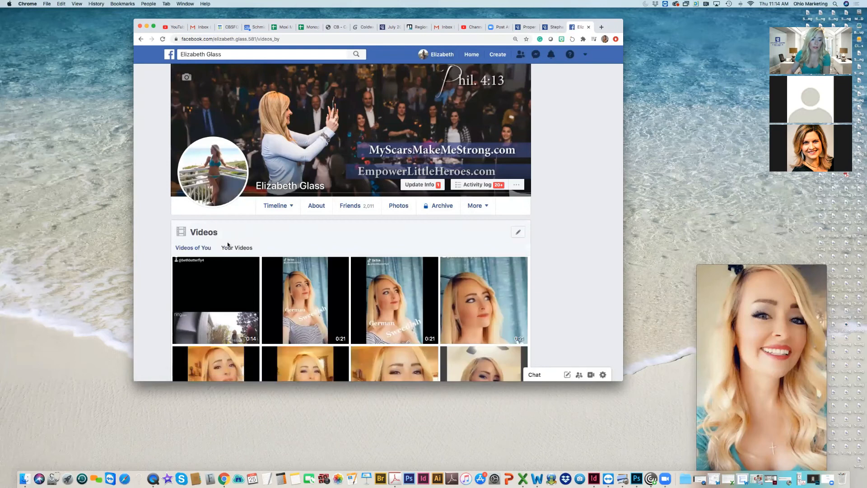
left_click(205, 248)
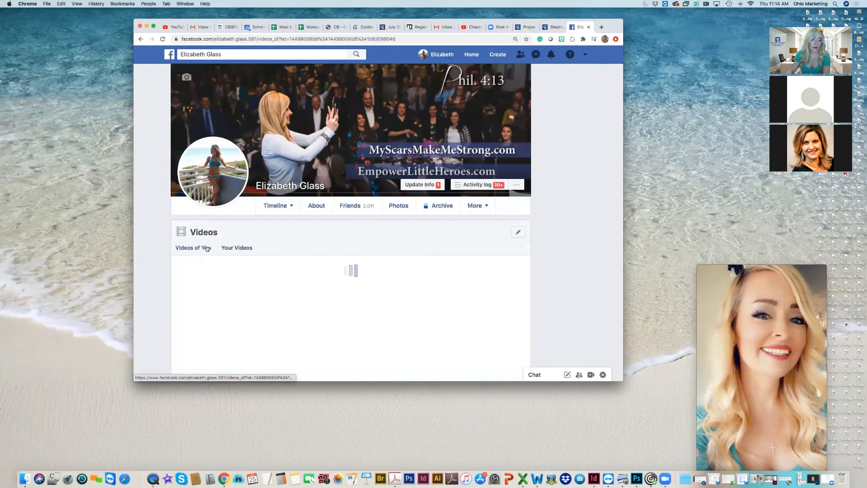
scroll(248, 237, "down", 1)
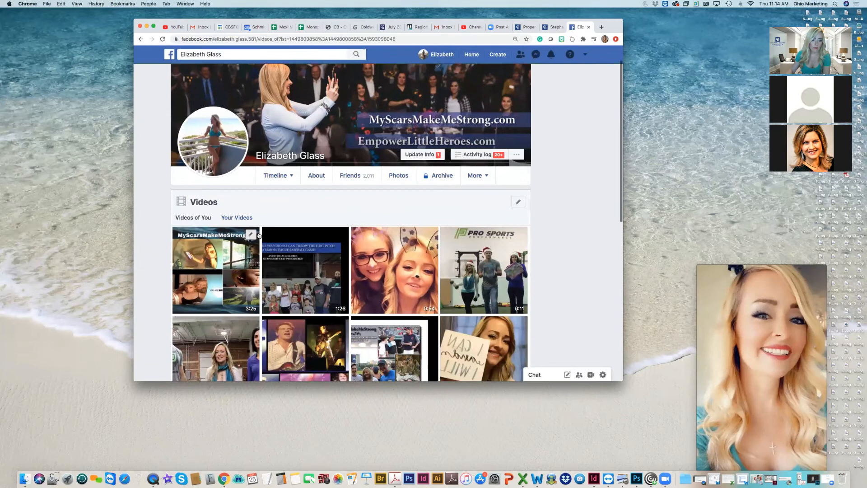
left_click(252, 236)
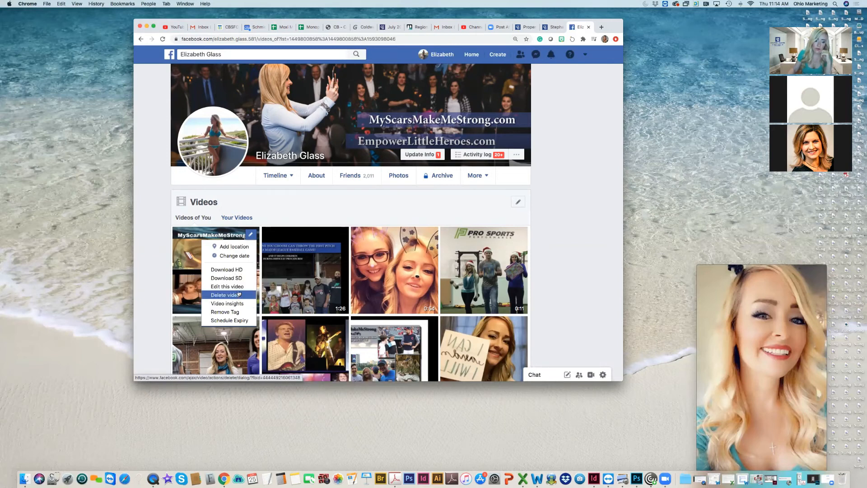
- Open the first video in the editor, then close it and confirm leaving
left_click(238, 287)
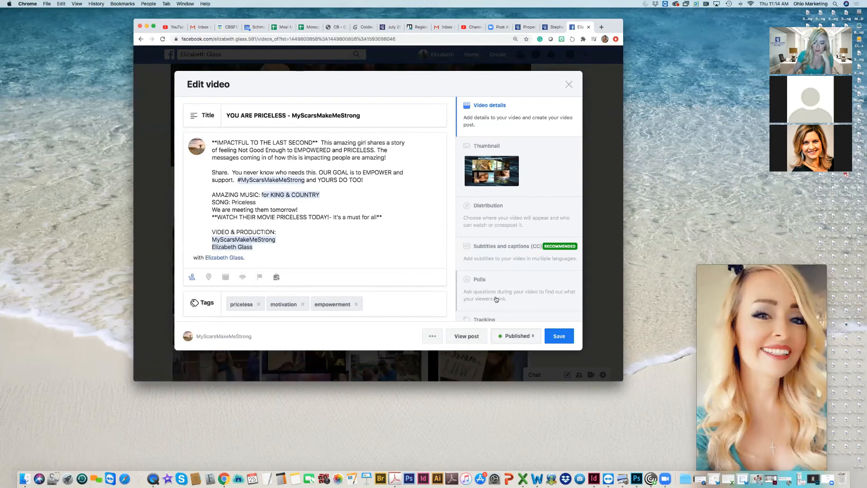
left_click(569, 85)
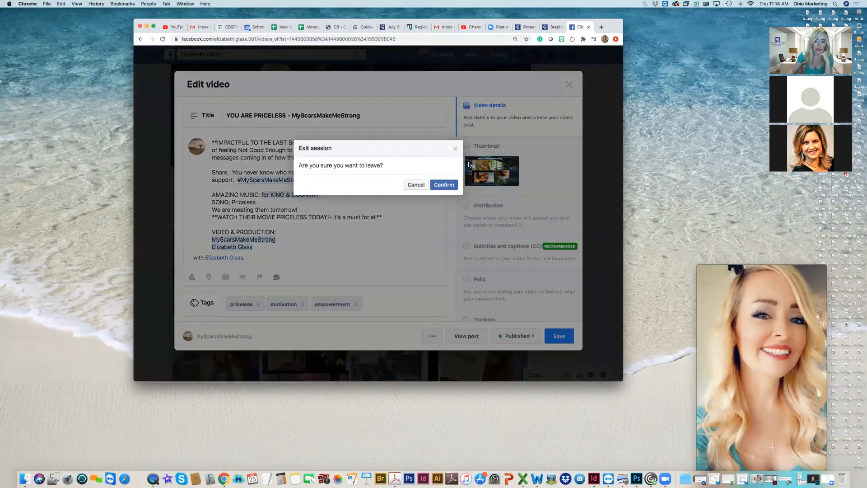
left_click(439, 188)
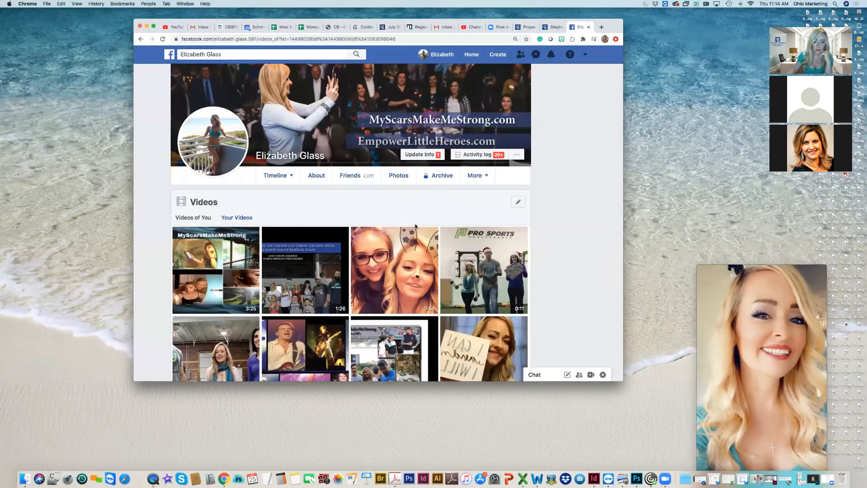
- Scroll the Videos grid and switch to the Your Videos uploads list
scroll(422, 229, "down", 1)
scroll(425, 229, "down", 2)
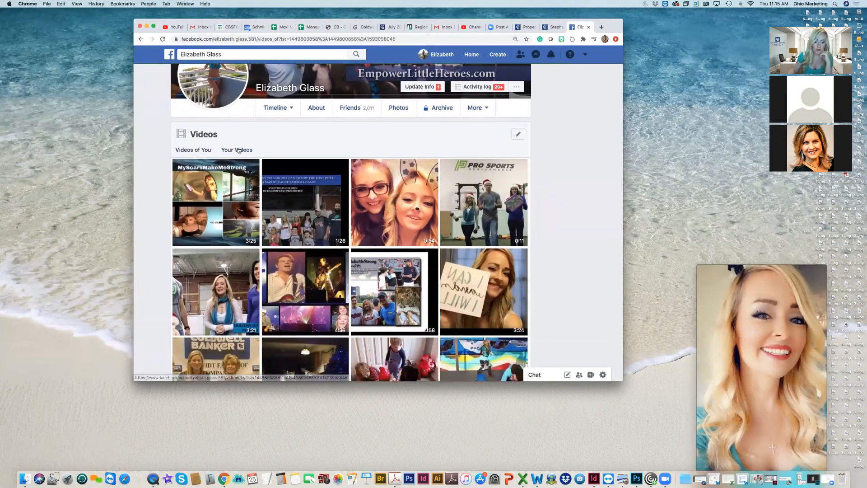
scroll(315, 179, "down", 5)
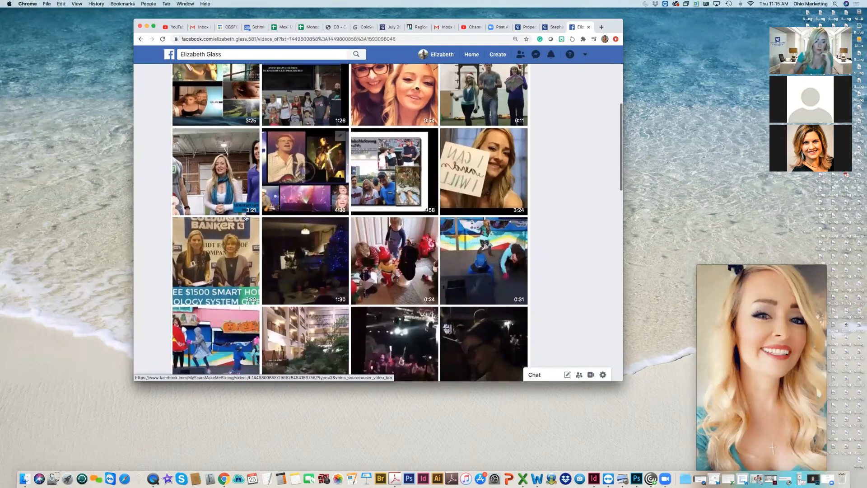
scroll(252, 255, "down", 3)
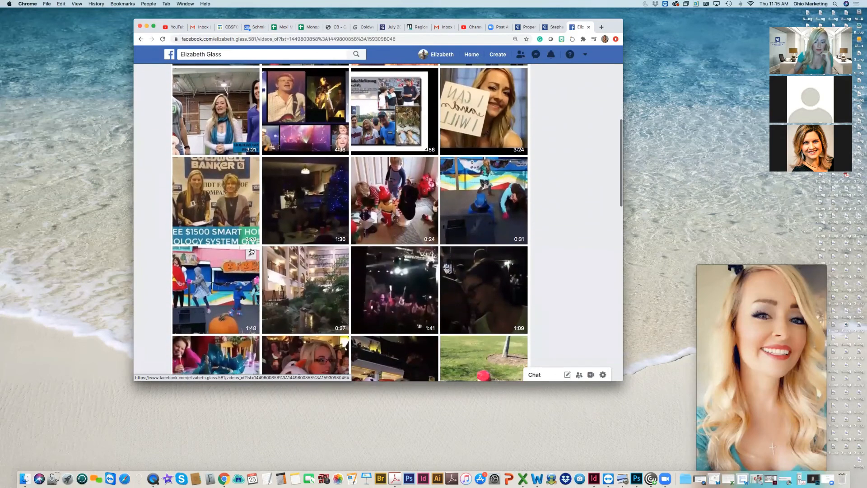
scroll(252, 255, "up", 8)
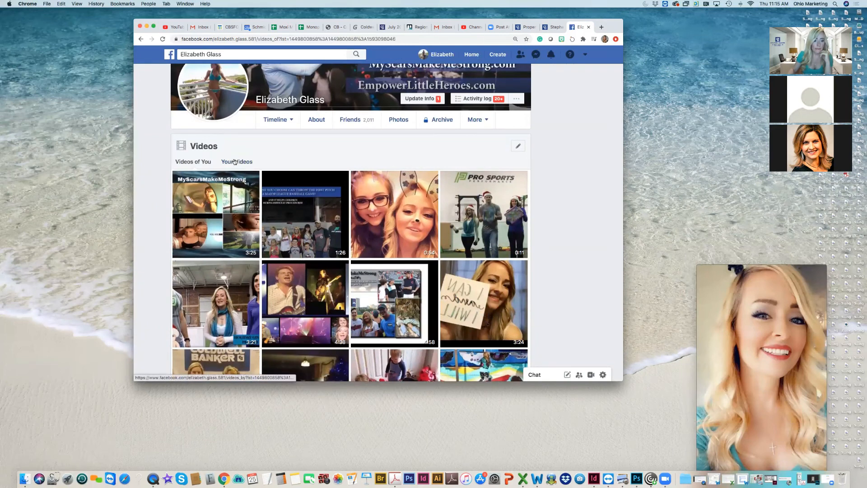
left_click(235, 162)
scroll(289, 167, "down", 1)
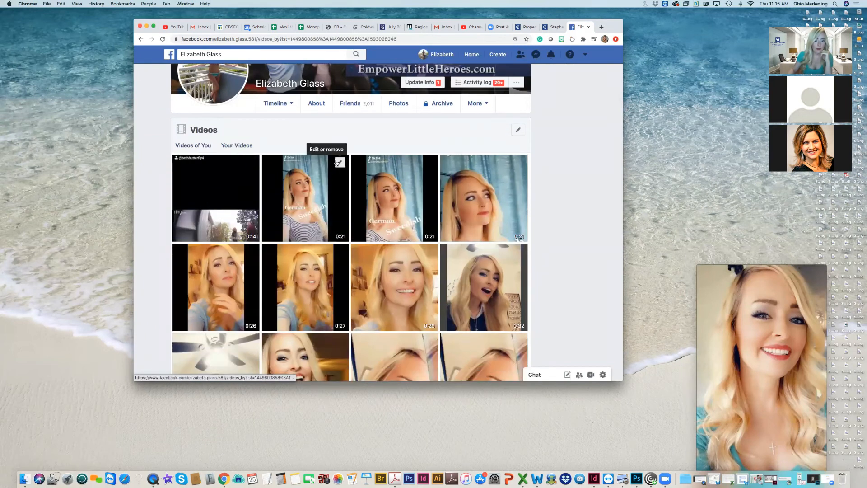
- Open the edit page for the second uploaded video and zoom it to 150%
left_click(340, 162)
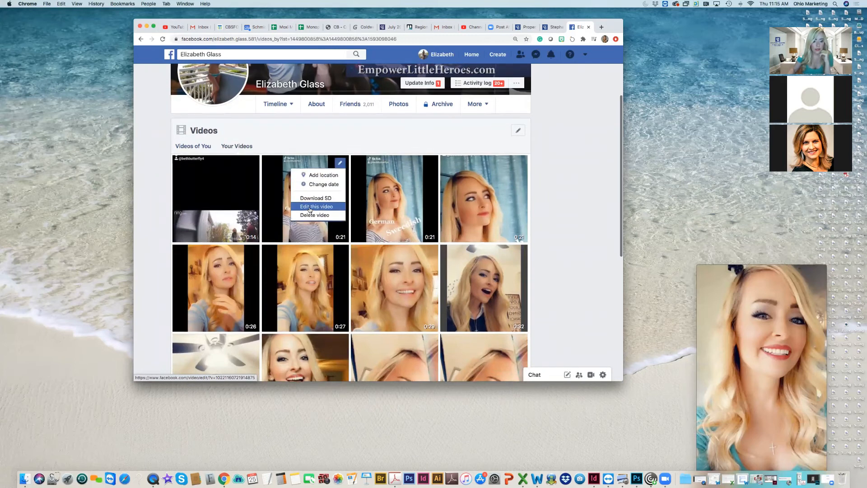
left_click(312, 206)
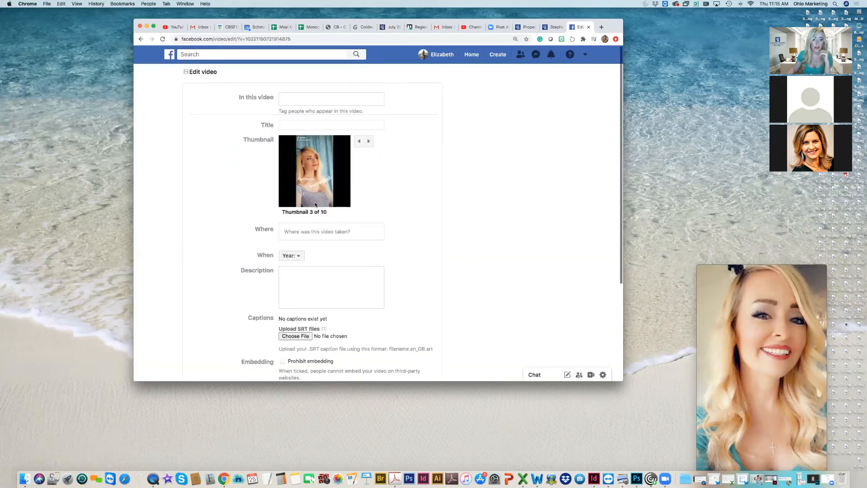
key("super+equal")
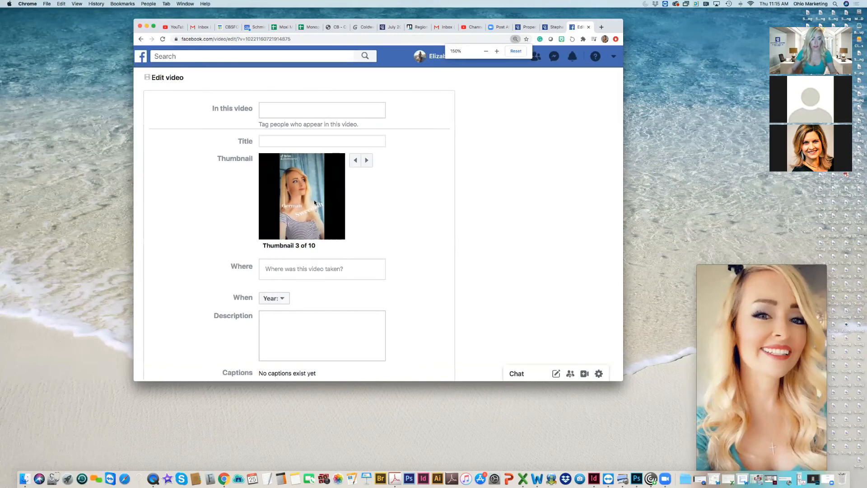
scroll(260, 230, "down", 6)
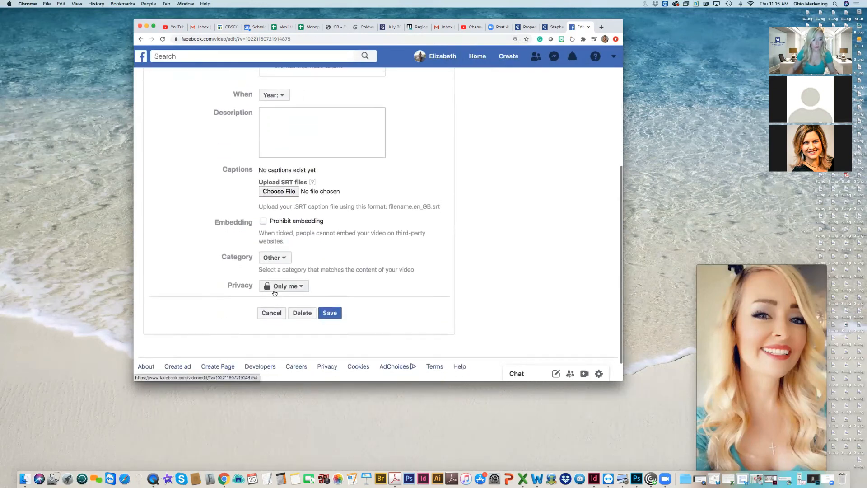
scroll(279, 298, "up", 2)
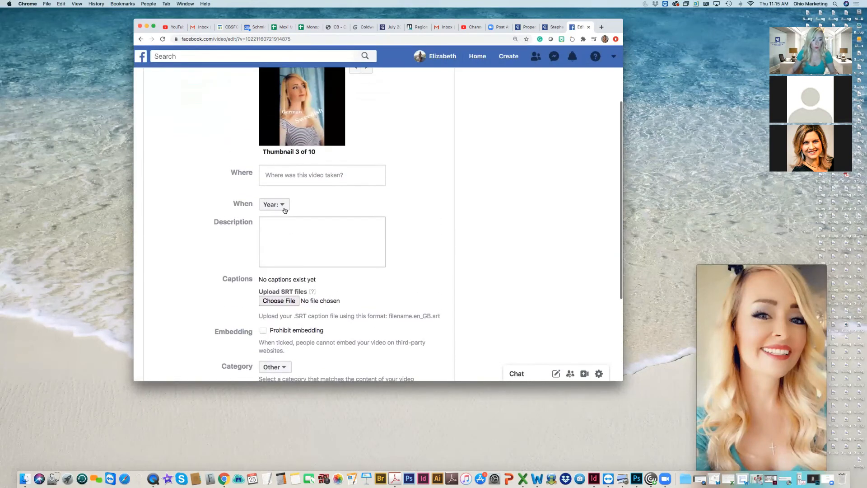
scroll(291, 245, "up", 4)
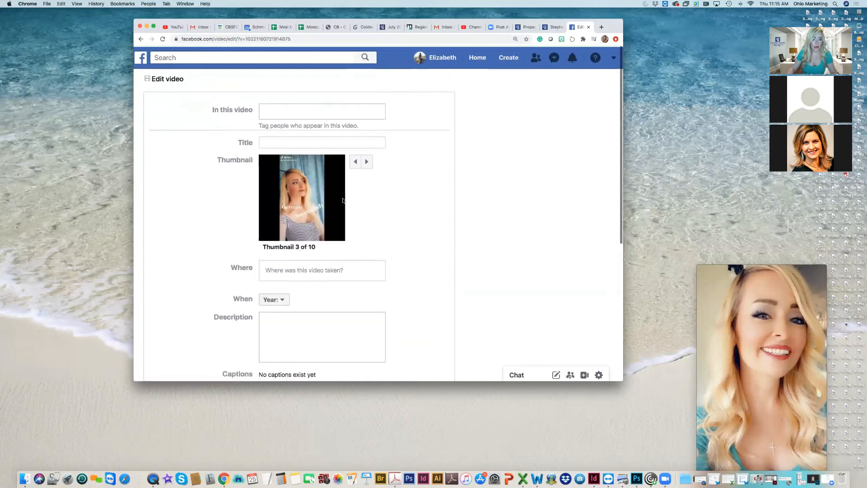
- Cycle through the thumbnail options and settle on Thumbnail 6 of 10
left_click(355, 161)
left_click(356, 161)
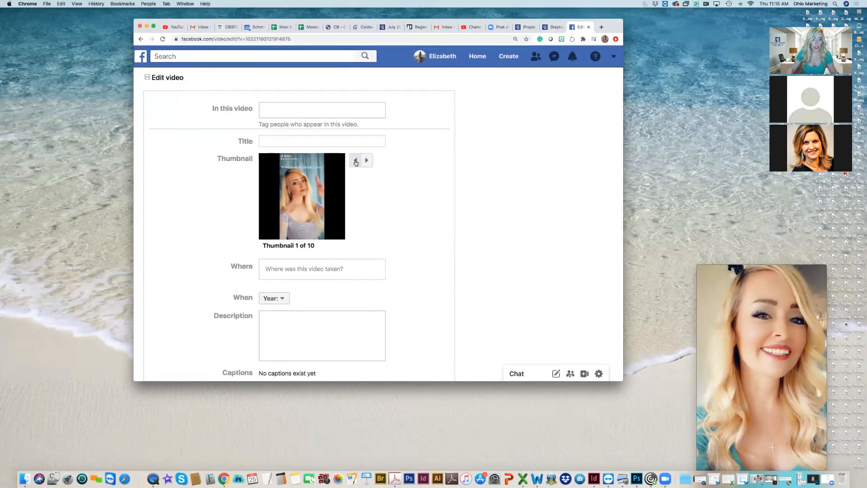
left_click(369, 164)
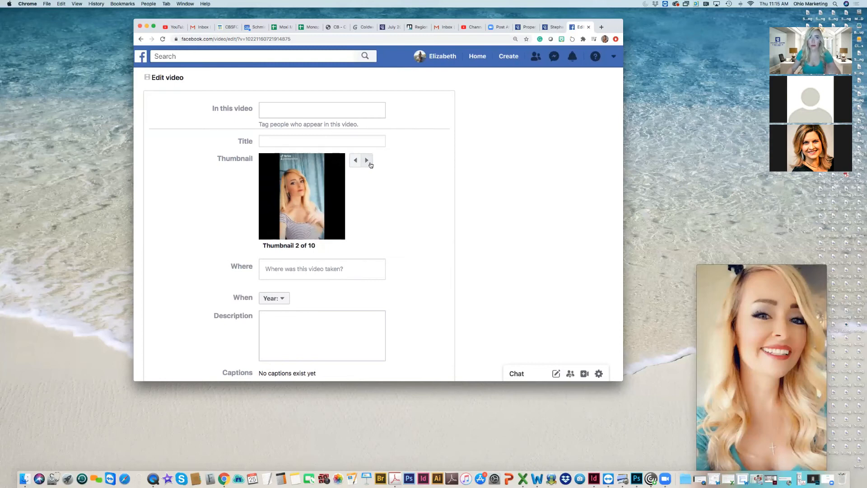
left_click(370, 164)
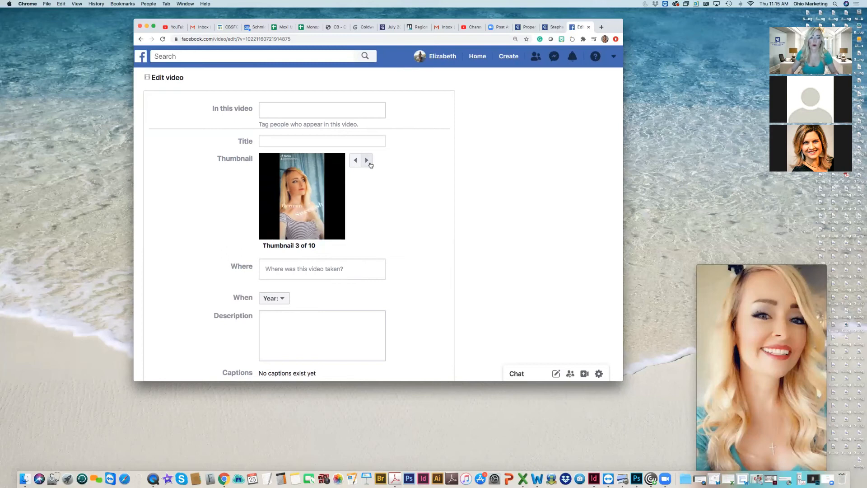
left_click(370, 164)
left_click(371, 165)
left_click(370, 165)
left_click(354, 161)
scroll(354, 161, "down", 1)
scroll(354, 162, "up", 1)
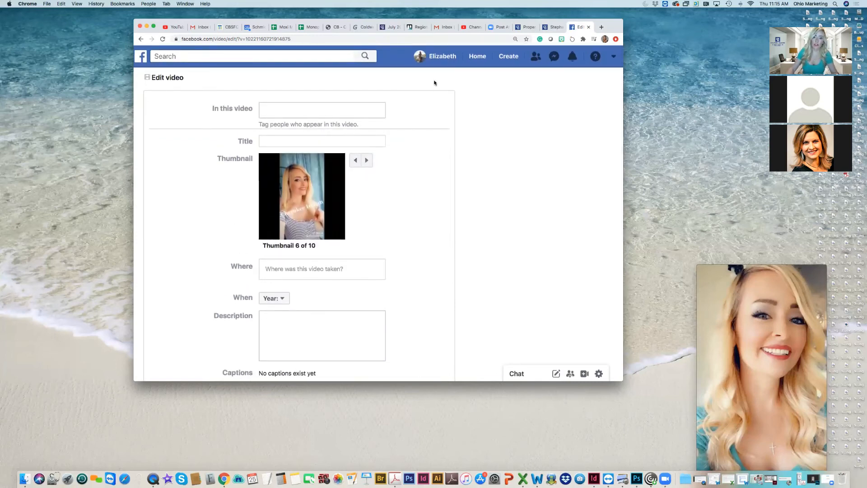
- Scroll your profile timeline to the Youtube Setup Tutorial post and open its video on YouTube
left_click(437, 61)
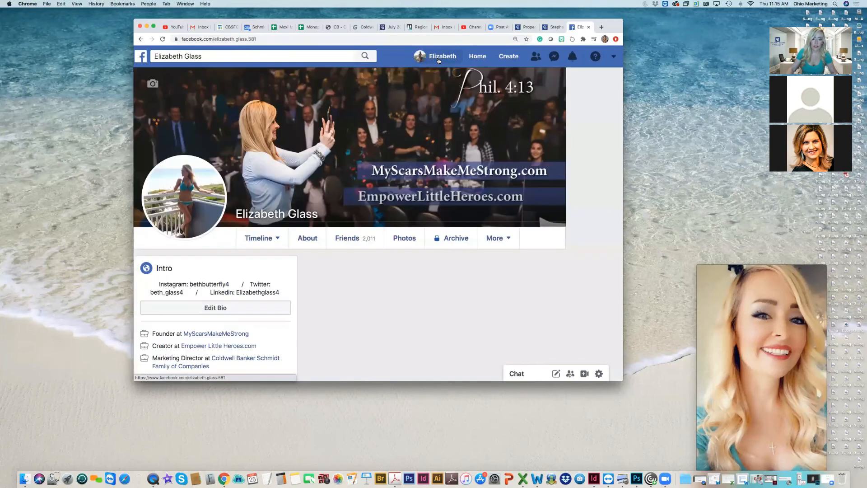
scroll(425, 104, "down", 3)
scroll(424, 103, "down", 8)
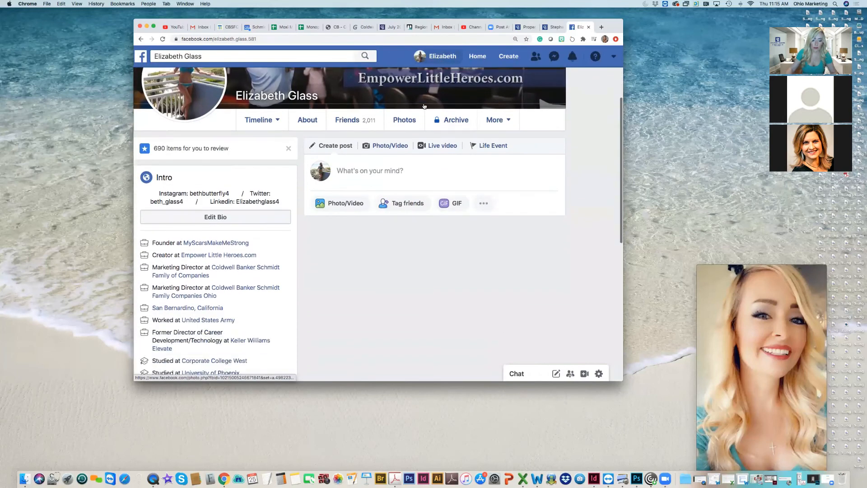
scroll(419, 120, "down", 1)
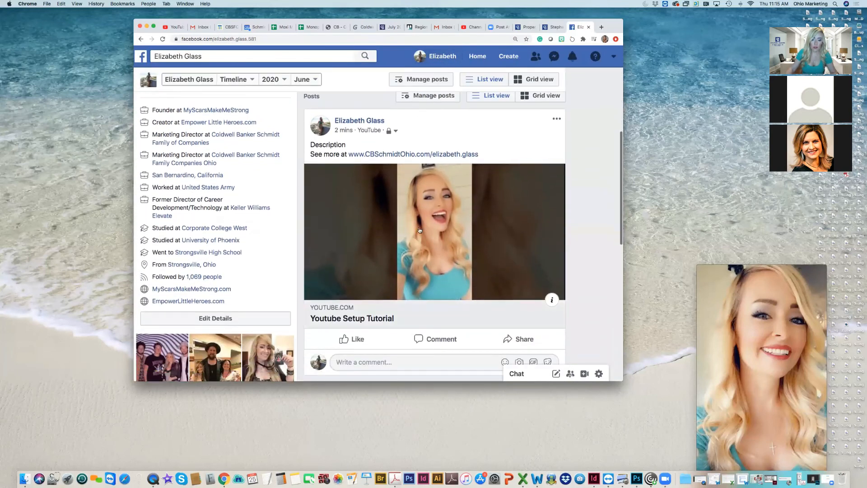
left_click(419, 231)
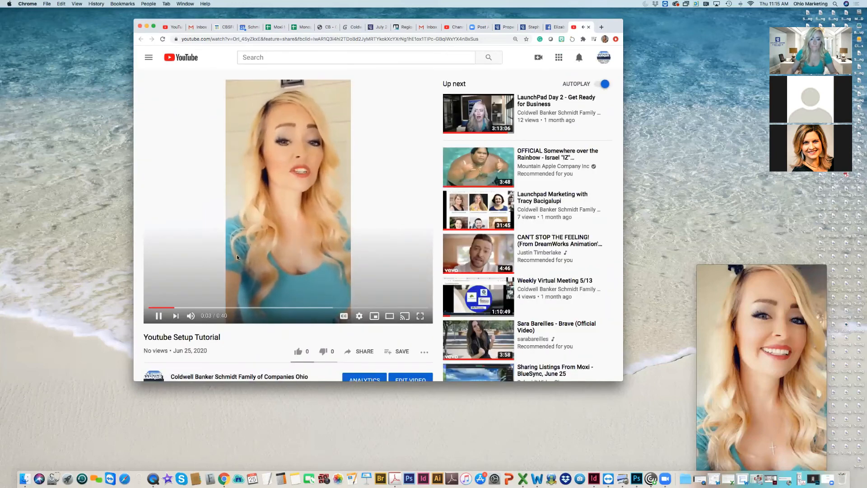
- Pause the video at 0:06, nudge the Chrome window lower, and go back to YouTube Studio
left_click(159, 315)
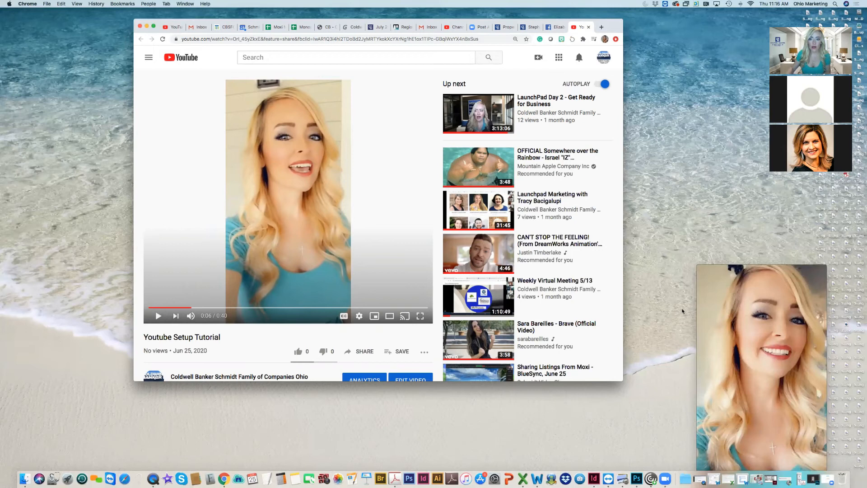
left_click_drag(562, 22, 560, 39)
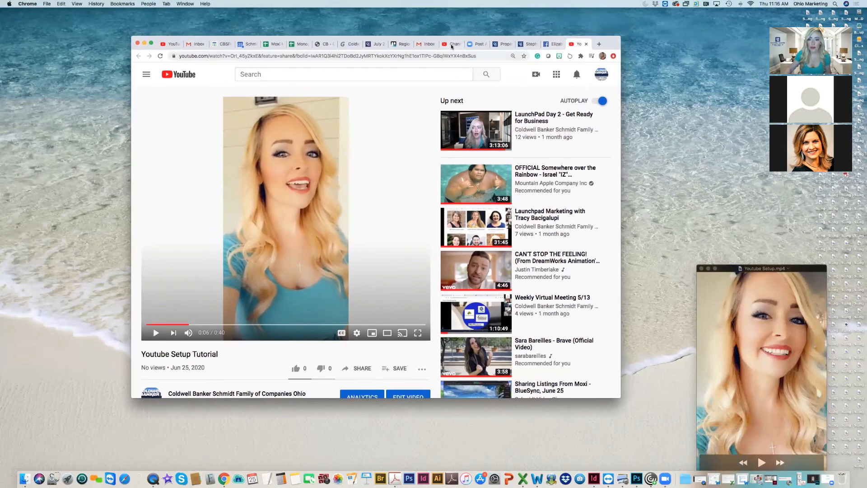
left_click(451, 44)
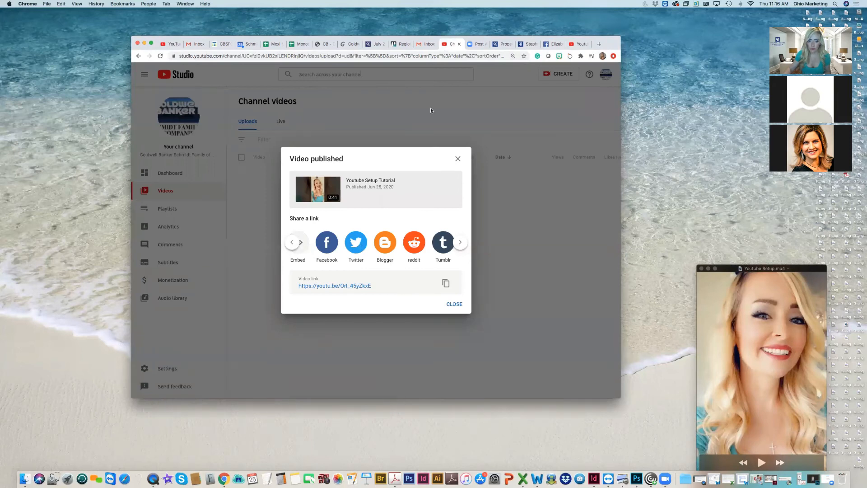
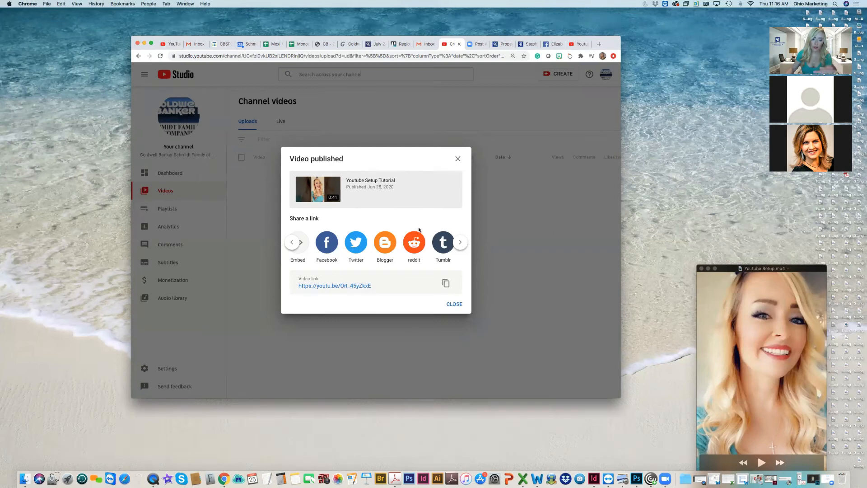
- Copy the Youtube Setup Tutorial share link from the Video published dialog and go to Facebook
left_click(444, 285)
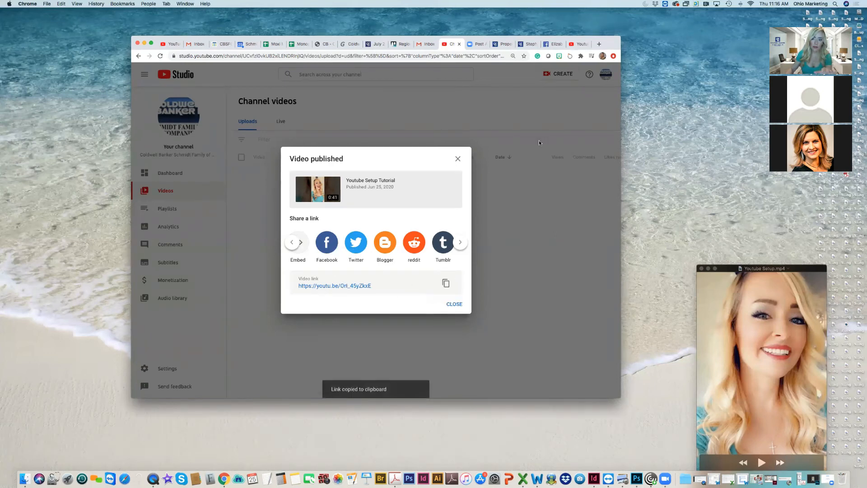
left_click(548, 44)
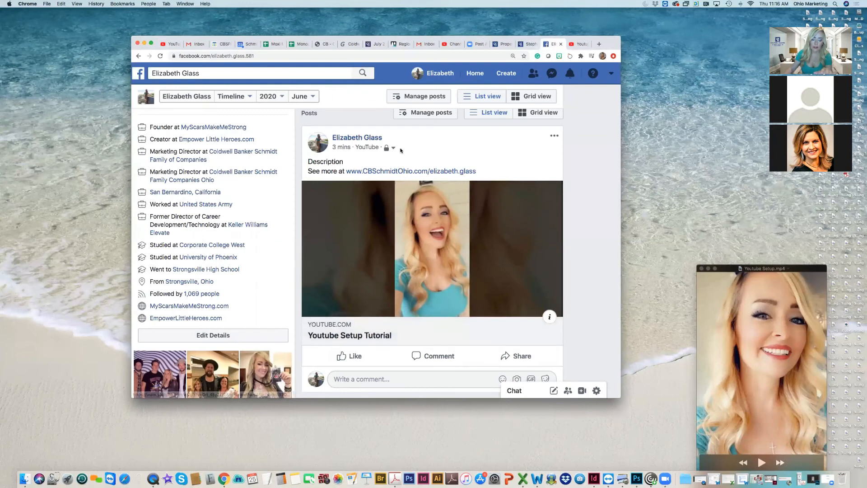
- From the Facebook home feed, start a new post and clear out some test text
scroll(419, 137, "up", 10)
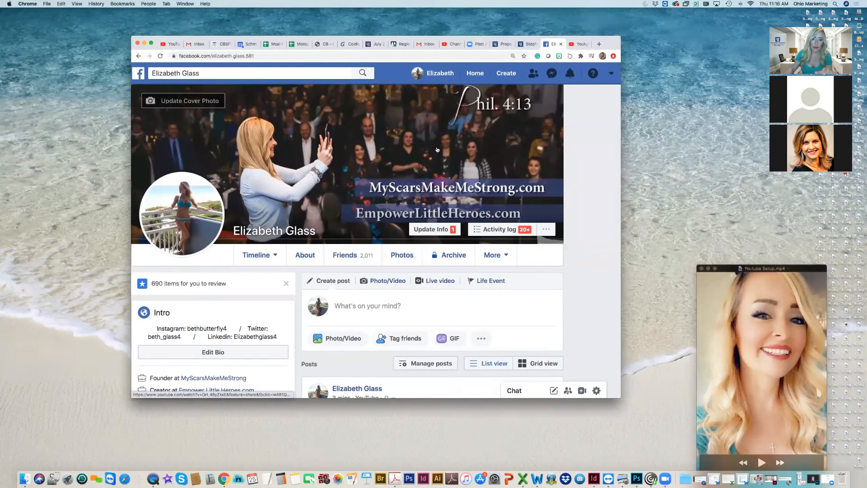
left_click(475, 73)
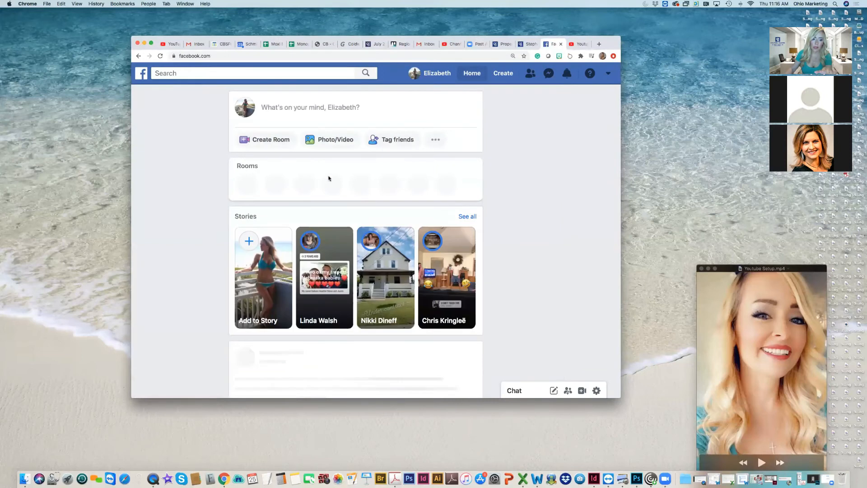
left_click(296, 106)
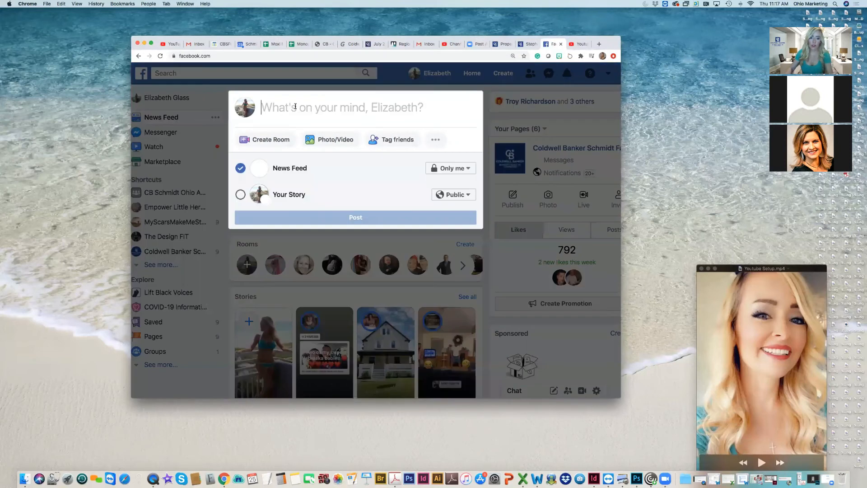
type("f;")
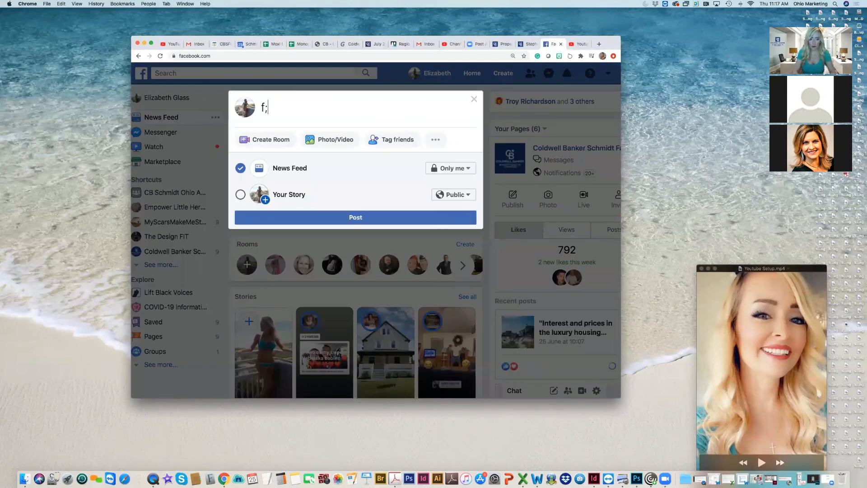
type("l;mldfljff;")
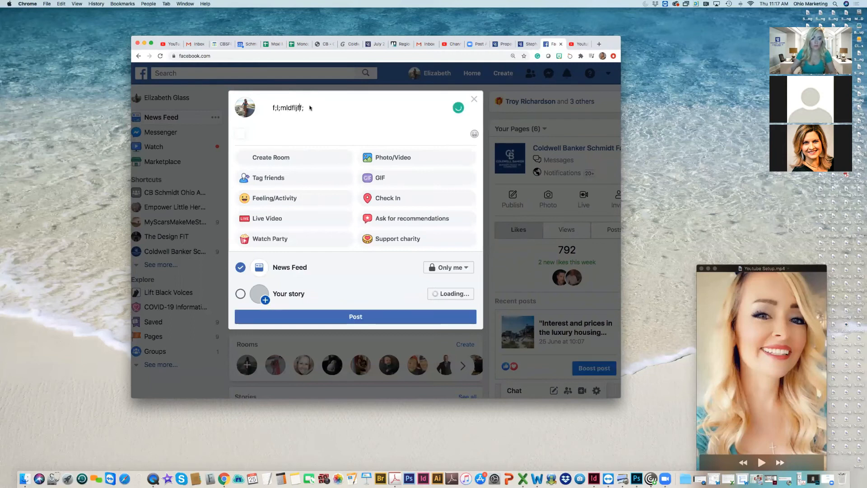
left_click_drag(310, 108, 277, 108)
key("BackSpace")
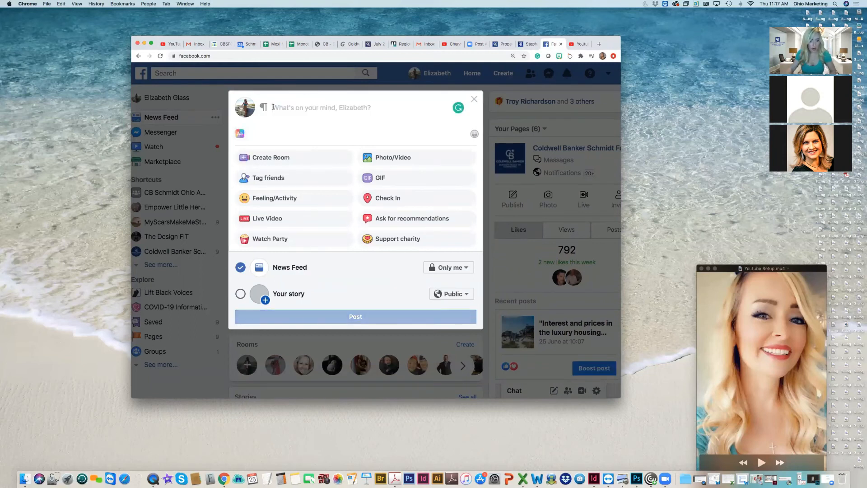
- Paste the video link, delete its URL text while keeping the preview, and publish the post
type("https://youtu.be/Orl_45yZkxE")
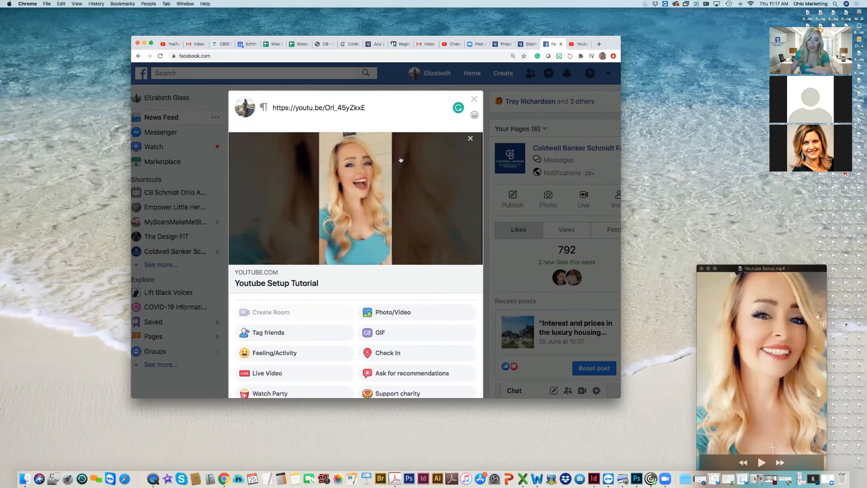
left_click_drag(380, 108, 280, 100)
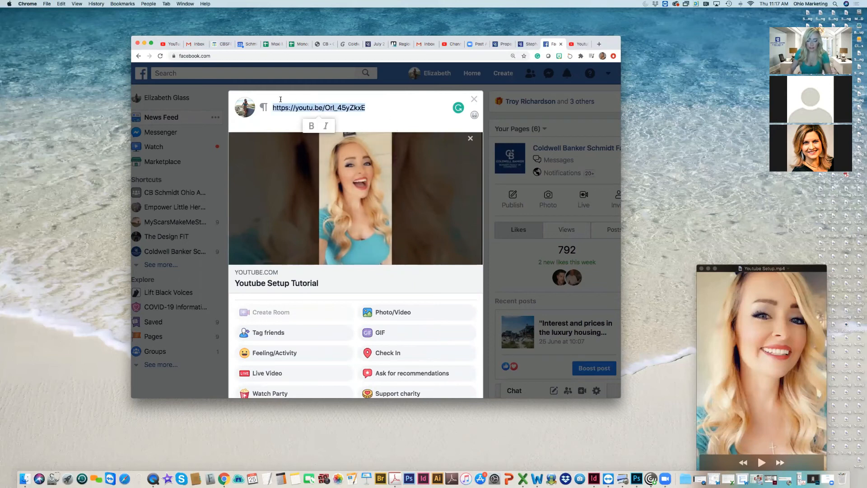
key("BackSpace")
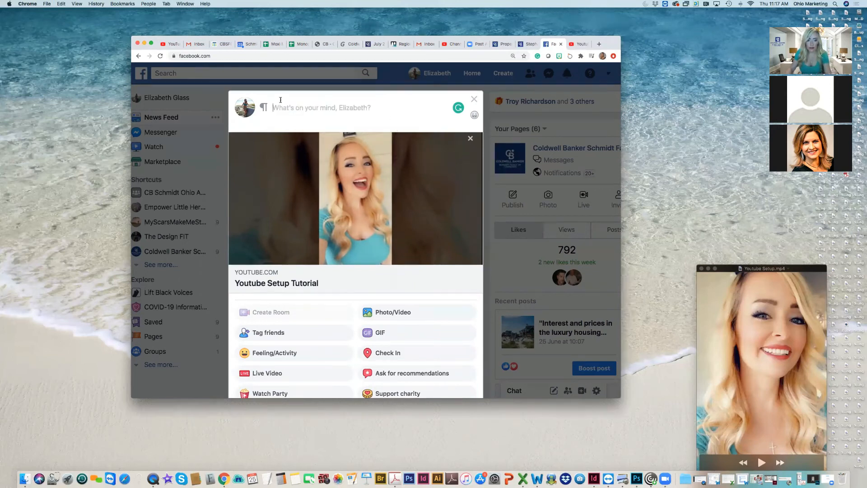
scroll(294, 110, "down", 5)
scroll(406, 262, "up", 5)
scroll(433, 289, "down", 5)
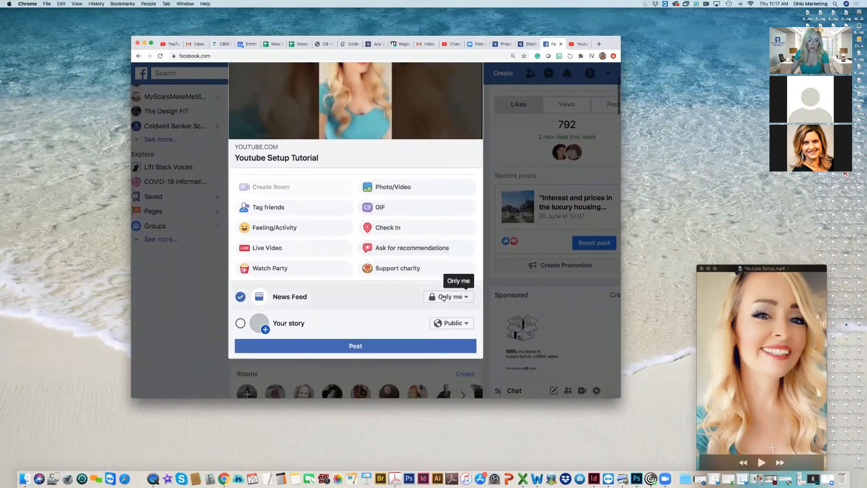
left_click(377, 347)
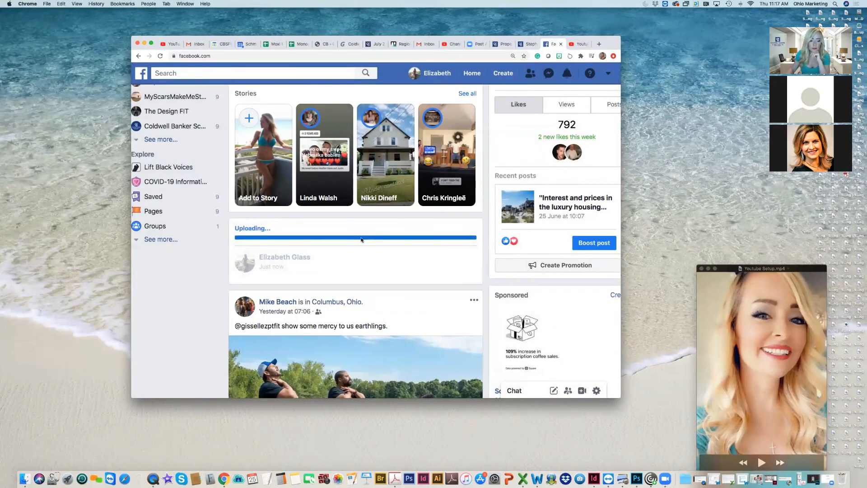
scroll(362, 240, "down", 3)
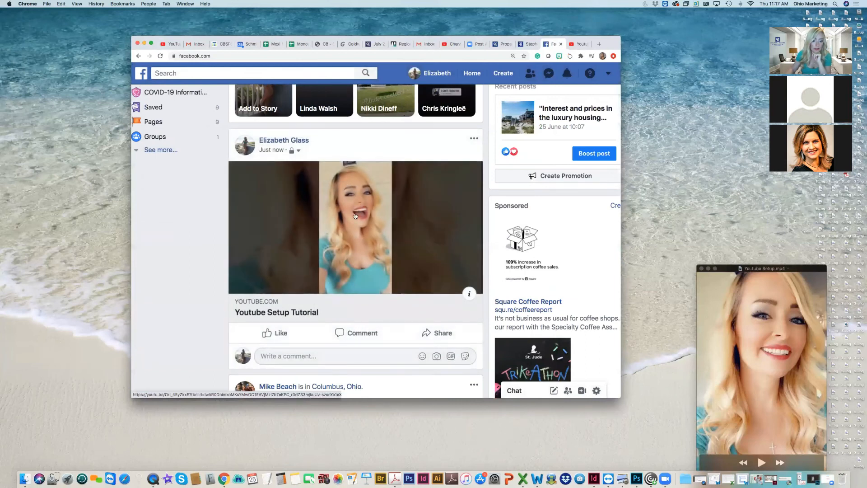
left_click(355, 215)
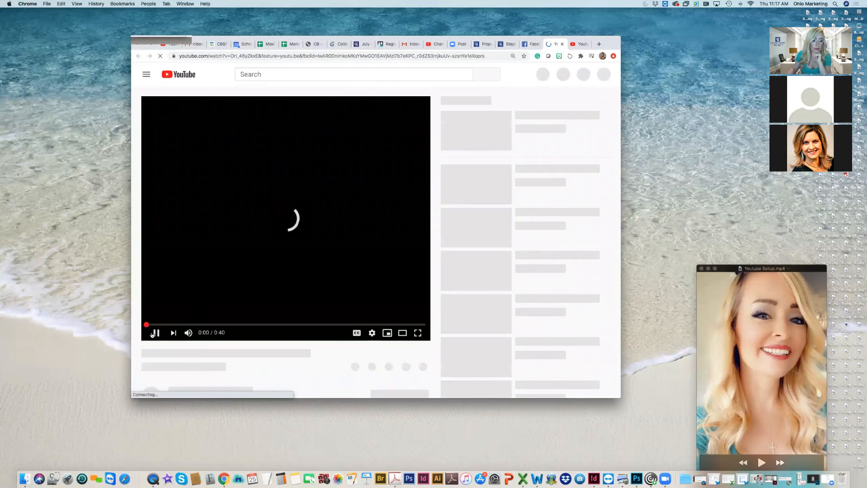
left_click(156, 333)
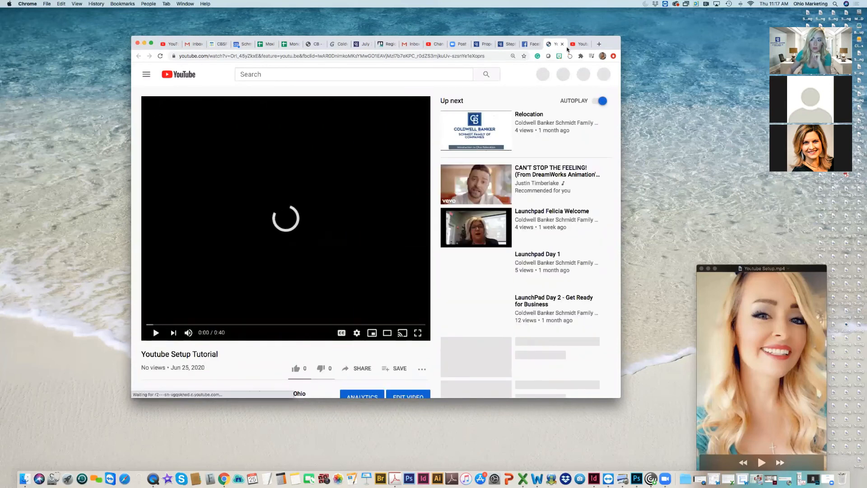
left_click(563, 44)
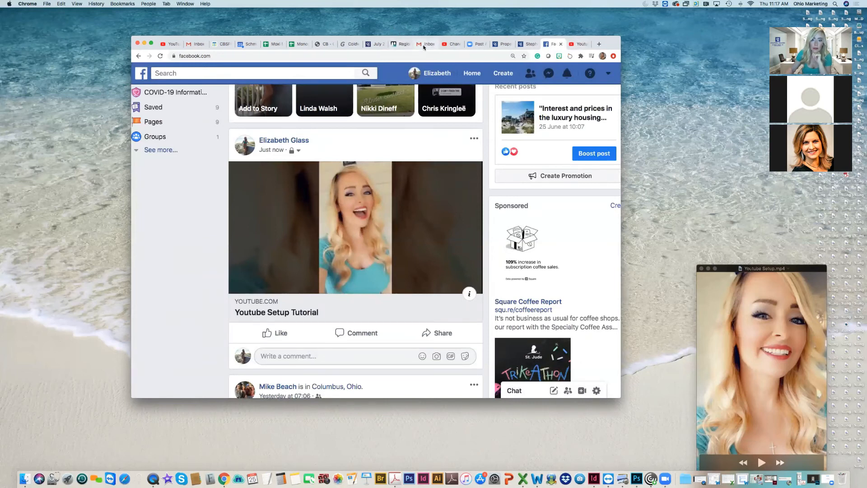
left_click(424, 43)
- Draft a new email with the pasted youtu.be link made a hyperlink, then go to the other inbox
left_click(192, 163)
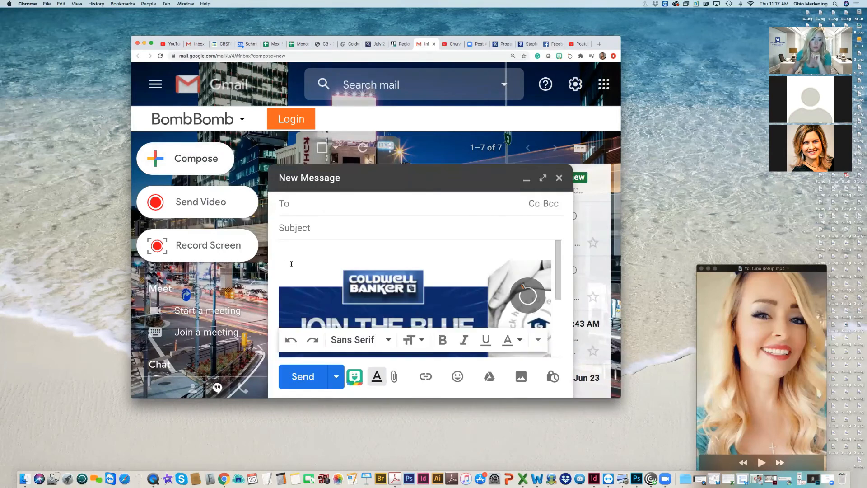
left_click(291, 254)
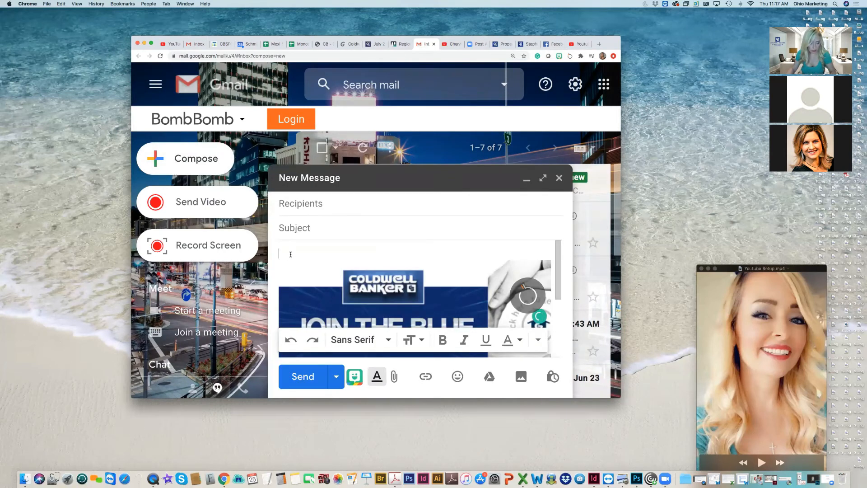
type("https://youtu.be/OrI_45yZkxE")
left_click_drag(392, 253, 279, 253)
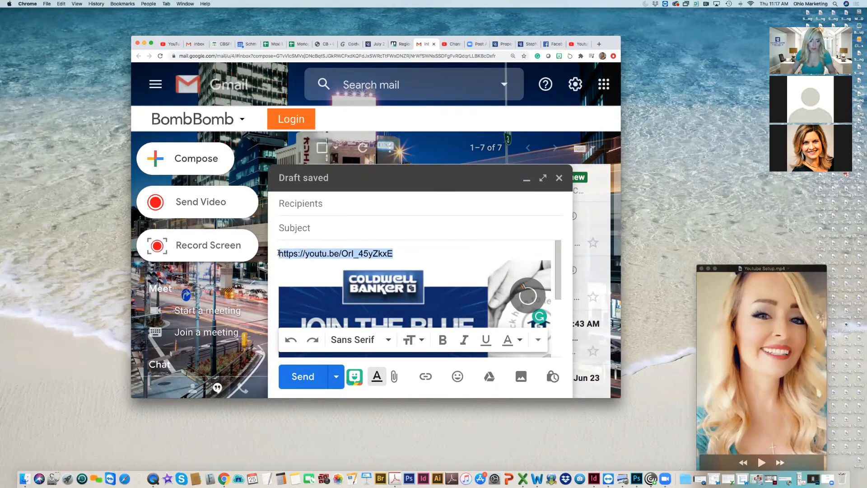
left_click(425, 376)
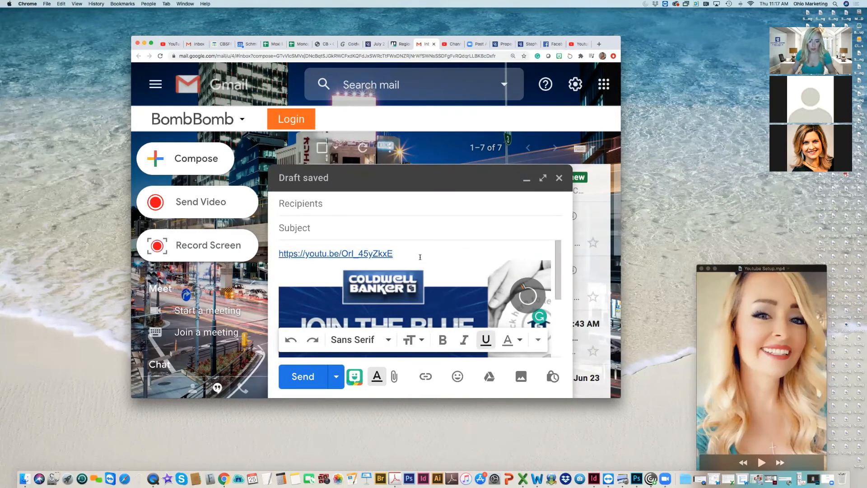
key("Return")
key("Return")
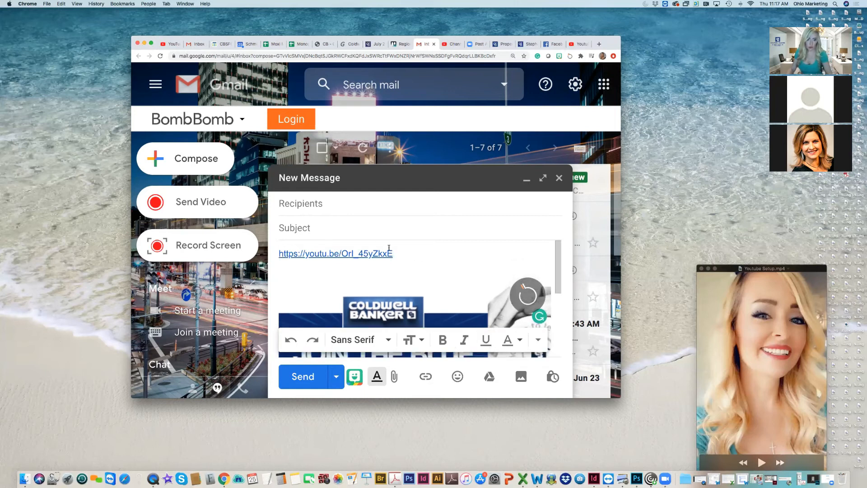
left_click(194, 45)
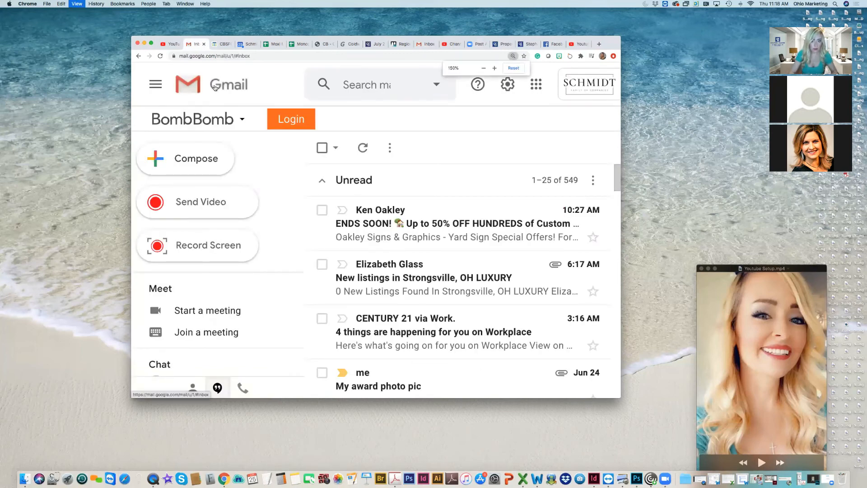
- Zoom the inbox out and open a sent email that shared a video
key("super+minus")
key("super+minus")
key("super+minus")
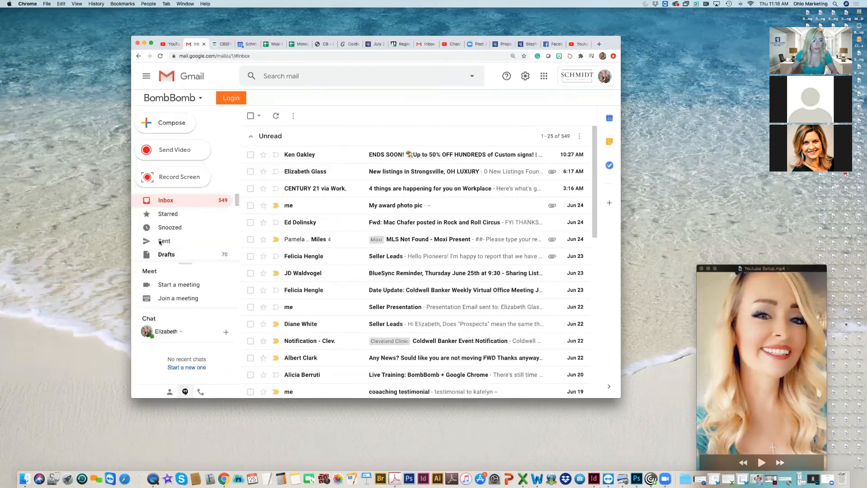
left_click(164, 243)
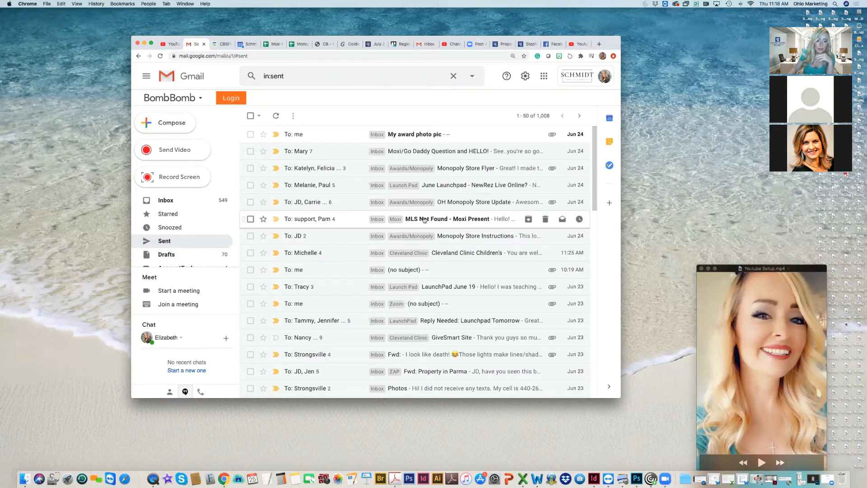
left_click(425, 294)
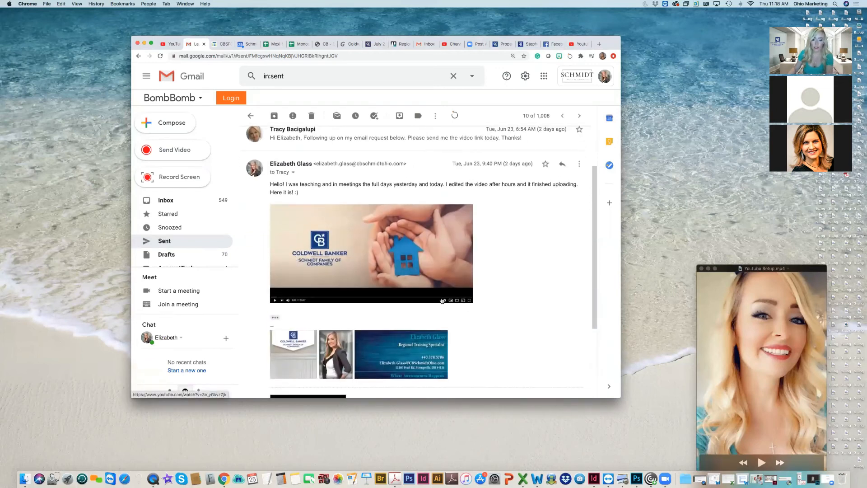
scroll(440, 301, "down", 1)
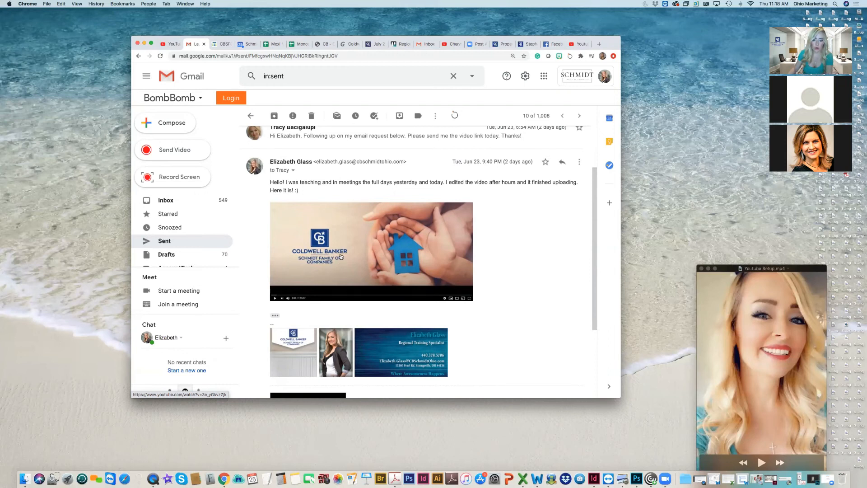
- Test the email's link, which plays 'Launchpad Day 1 June 2020', then pause it and return to Gmail
left_click(341, 257)
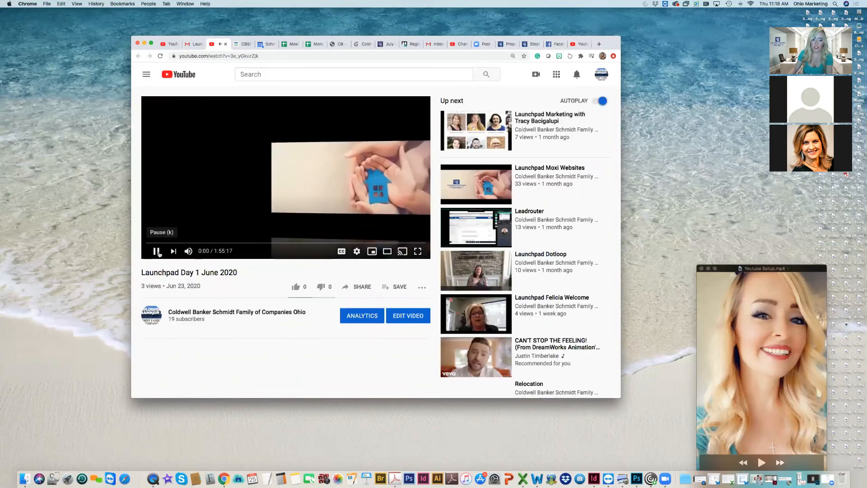
left_click(156, 251)
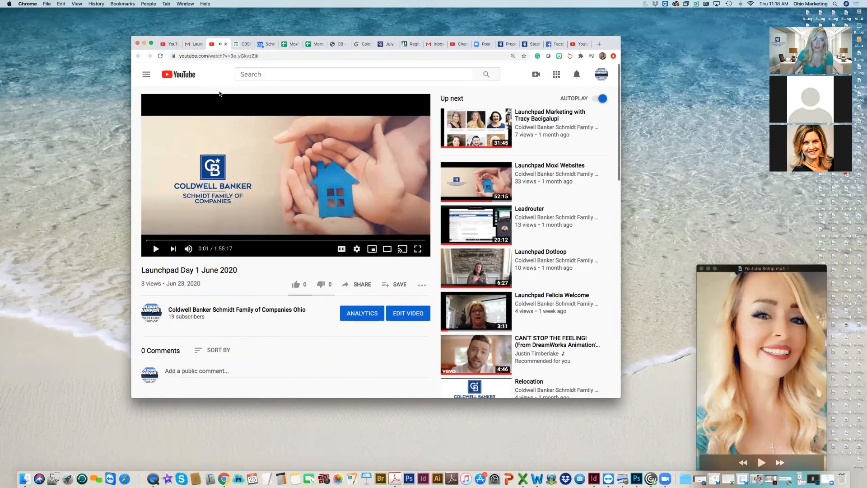
left_click(194, 45)
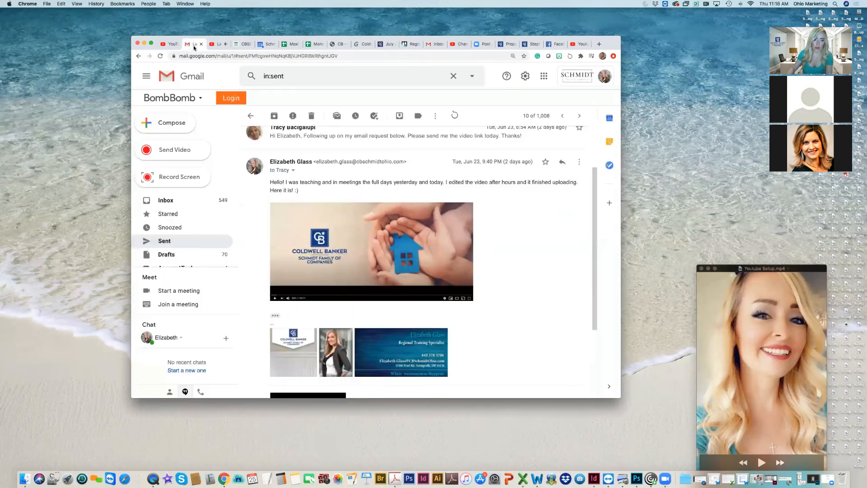
- Start a new Gmail message and bring up the Insert photo picker
left_click(174, 124)
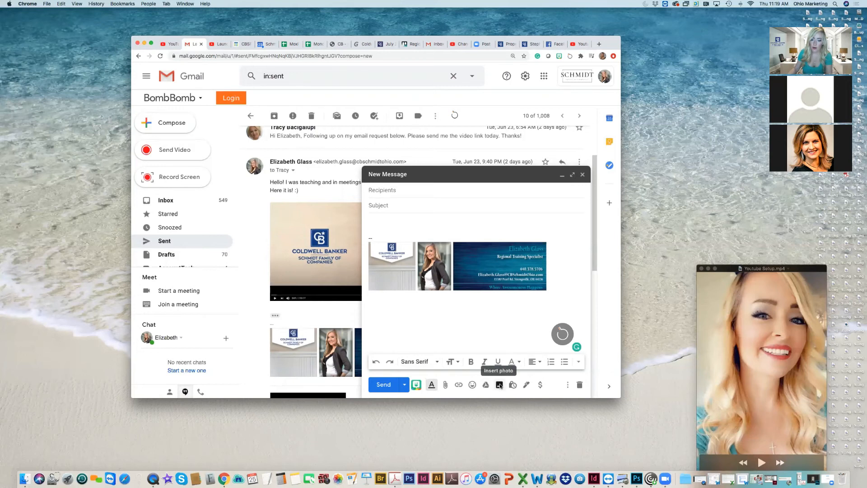
left_click(499, 385)
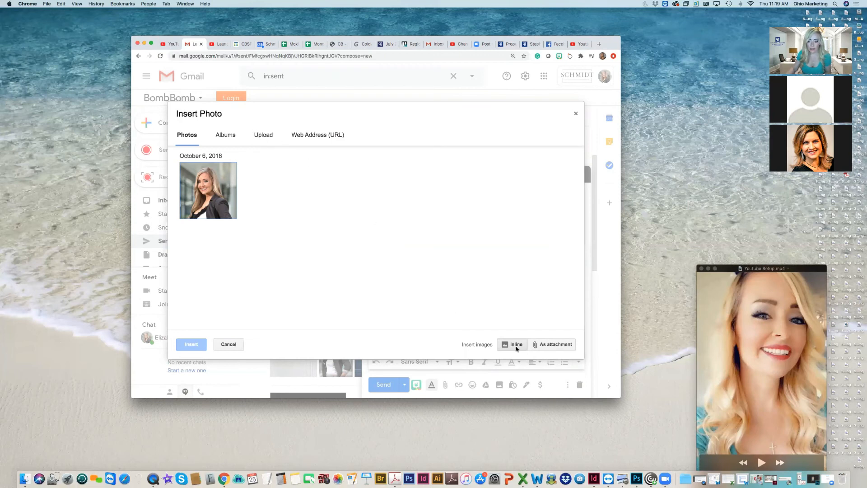
- Insert the saved portrait photo inline into the new message body
left_click(545, 345)
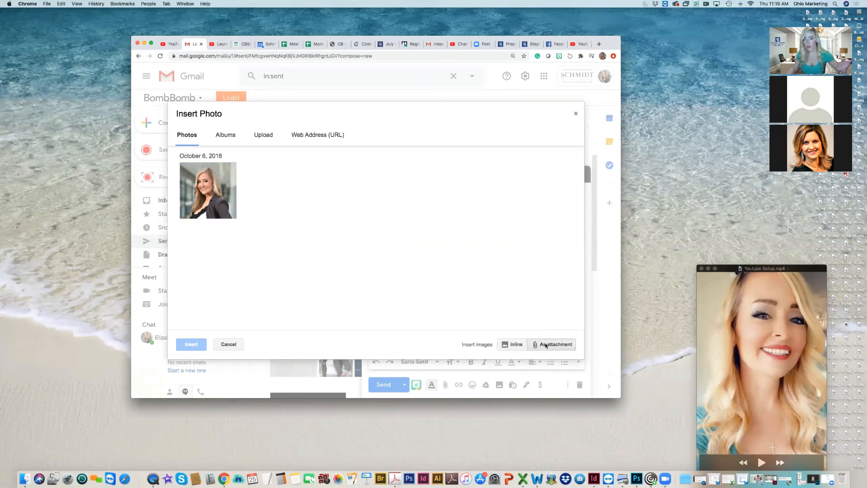
left_click(516, 344)
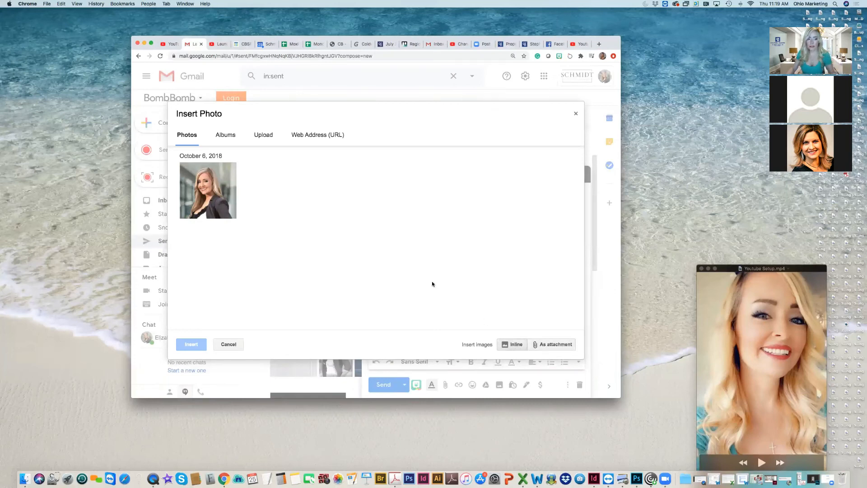
left_click(214, 203)
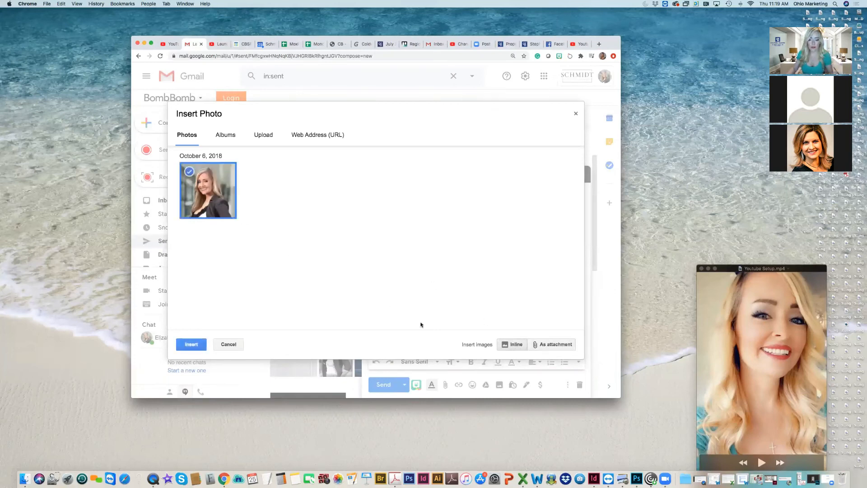
left_click(191, 345)
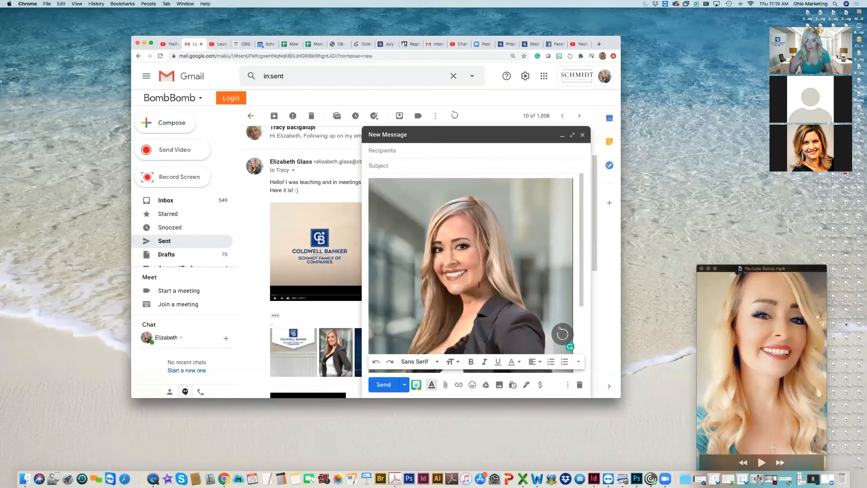
- Resize the inserted portrait down to a small thumbnail above the signature images
left_click(521, 205)
left_click_drag(572, 178, 463, 180)
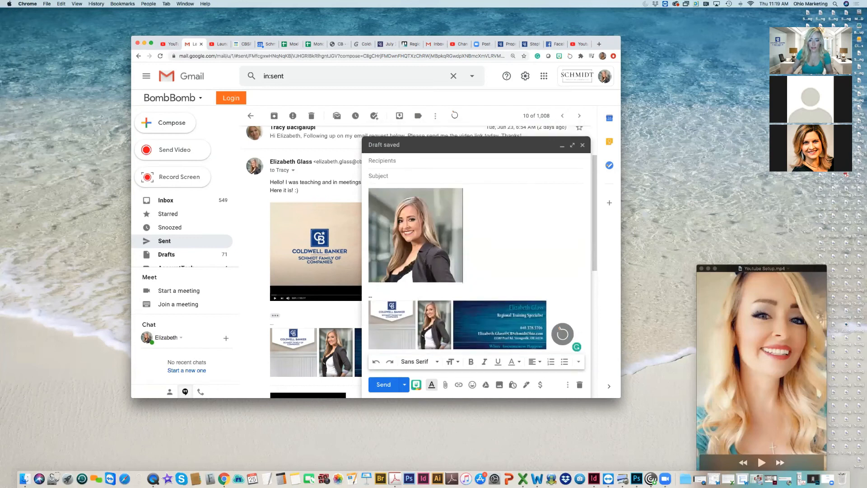
left_click(460, 279)
left_click_drag(462, 281, 436, 266)
left_click(399, 262)
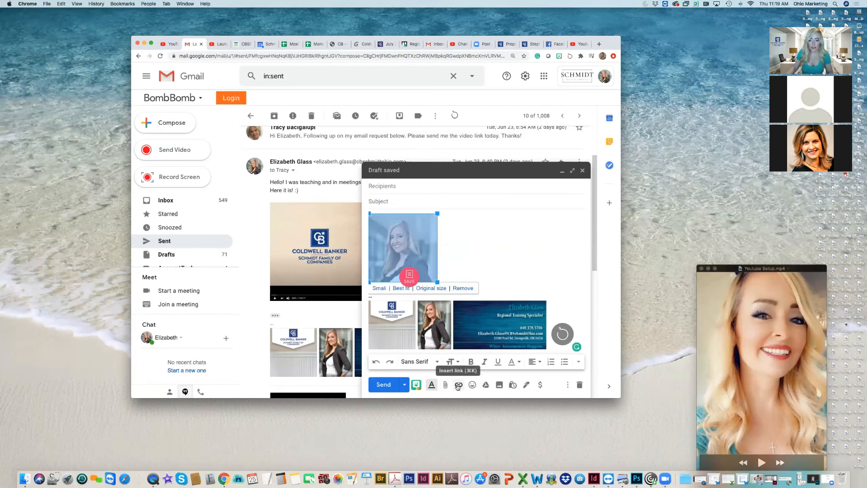
- Link the portrait to the pasted youtu.be video address
left_click(458, 385)
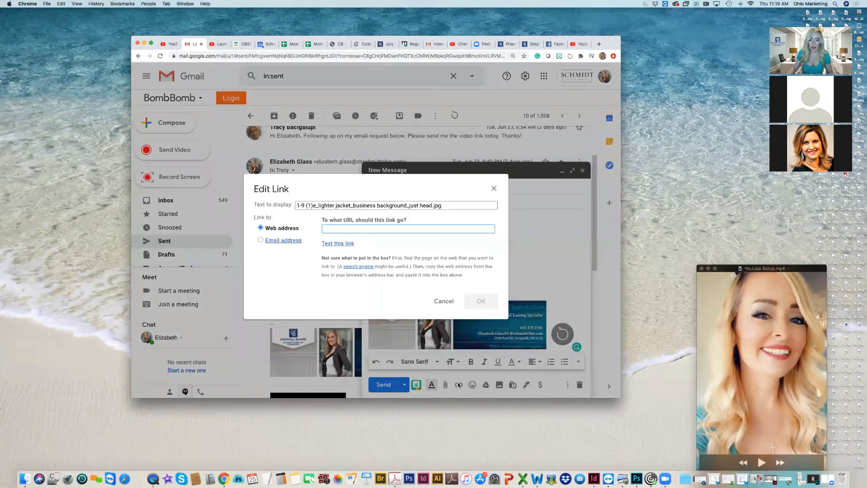
type("https://youtu.be/OrI_45yZkxE")
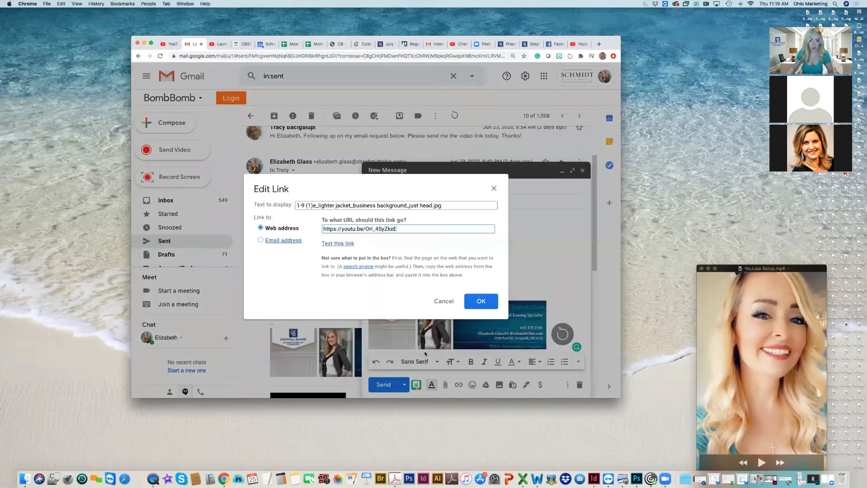
left_click(480, 302)
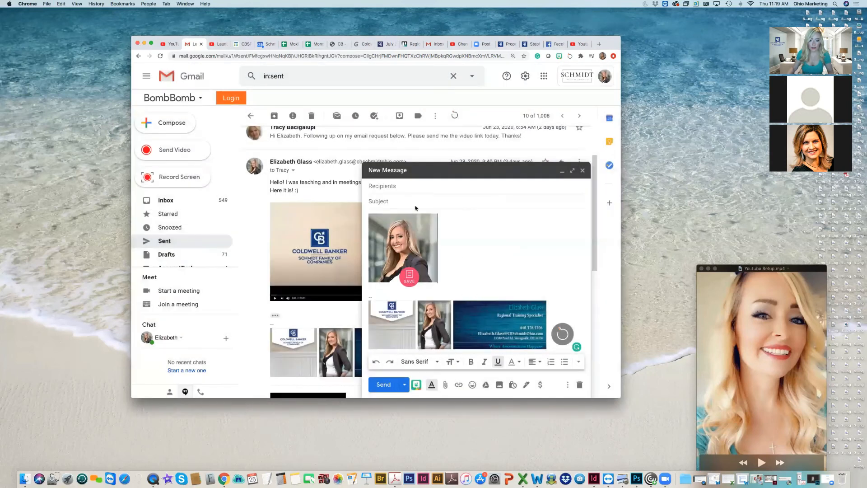
left_click(436, 258)
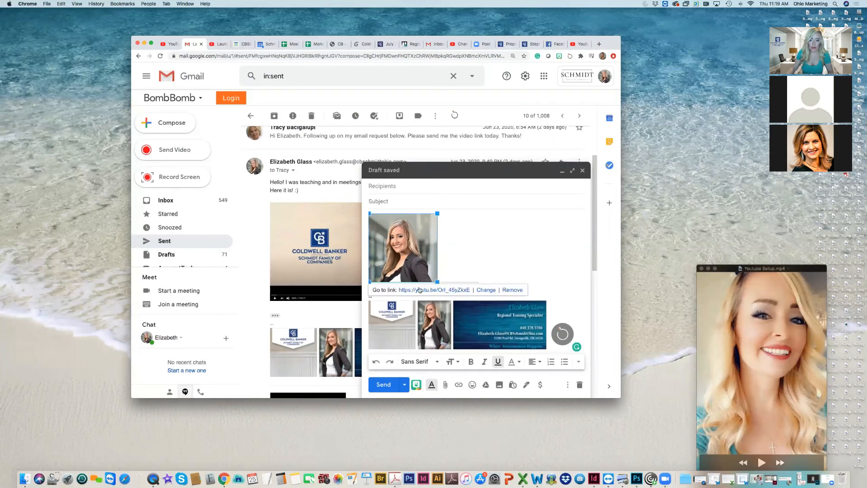
- Address the message to the suggested contact, give it the subject 'Watch This!', and send it
left_click(388, 185)
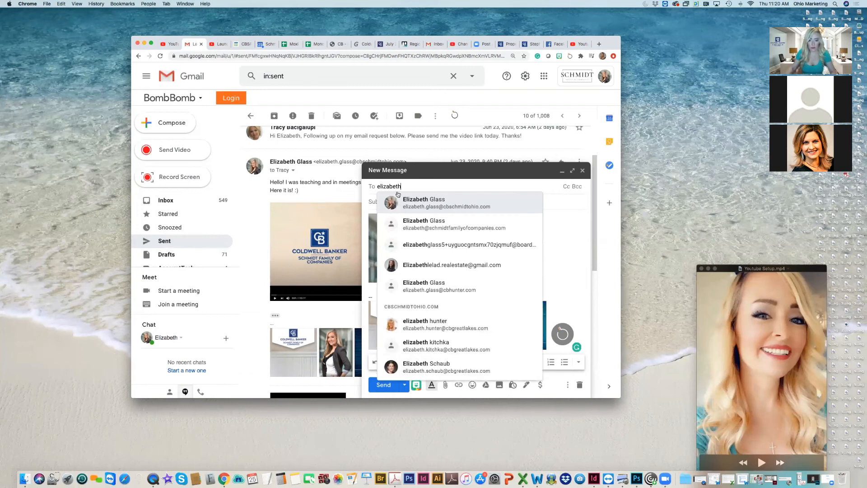
left_click(405, 204)
type("Watch This!")
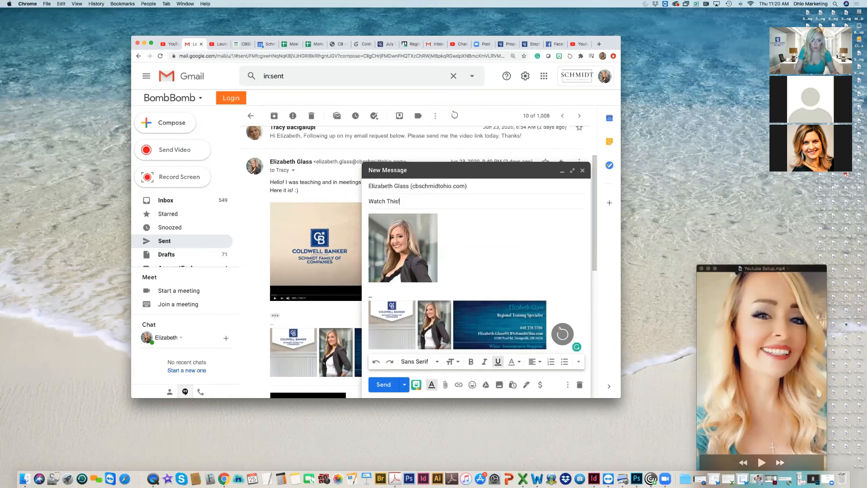
left_click(380, 384)
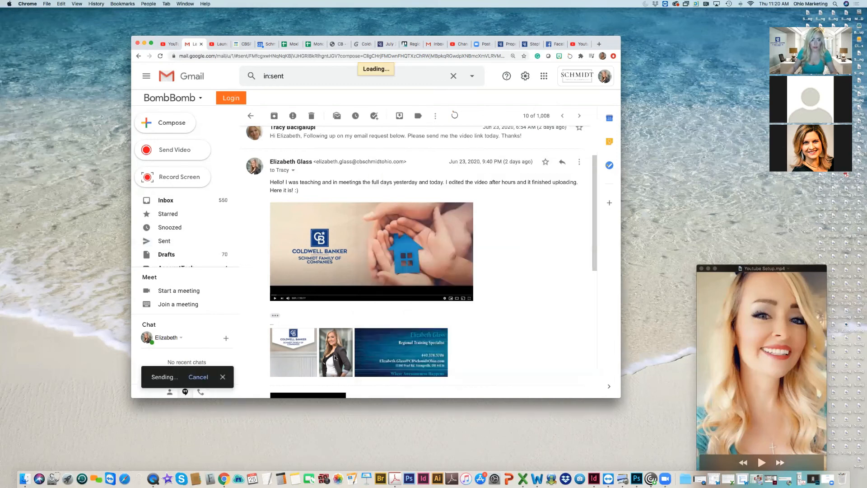
- Open the received 'Watch This!' email and confirm its photo plays the Youtube Setup Tutorial
left_click(167, 200)
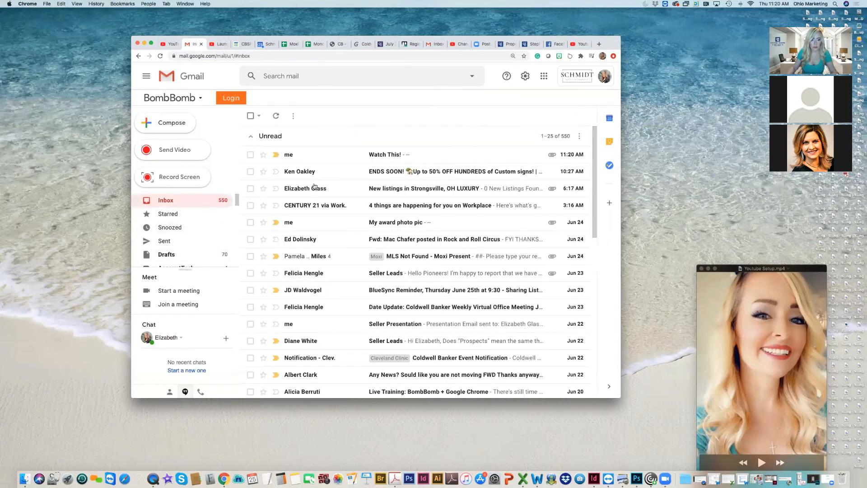
left_click(377, 156)
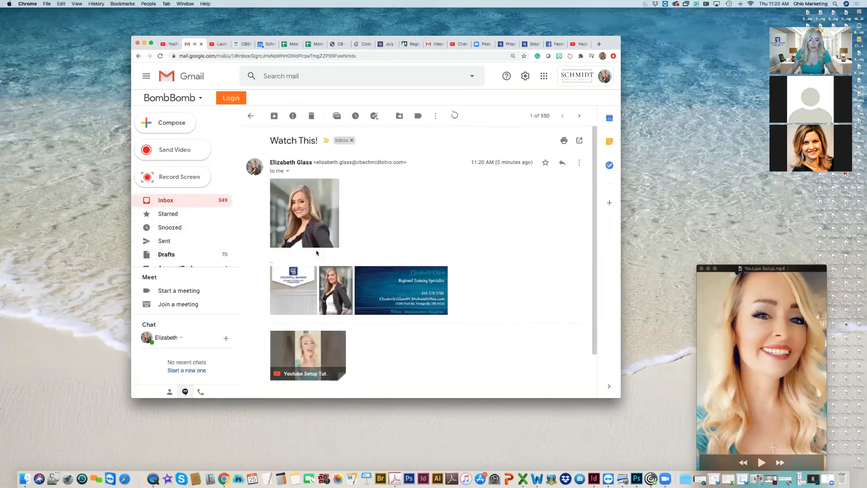
left_click(300, 212)
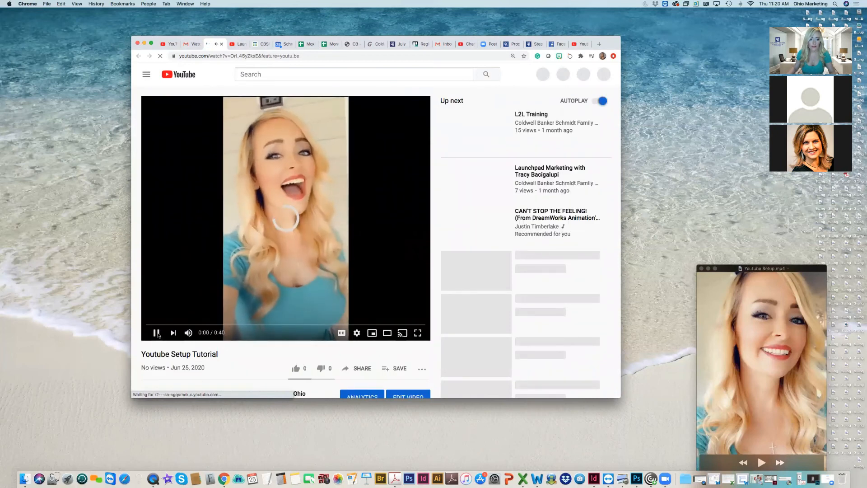
left_click(158, 334)
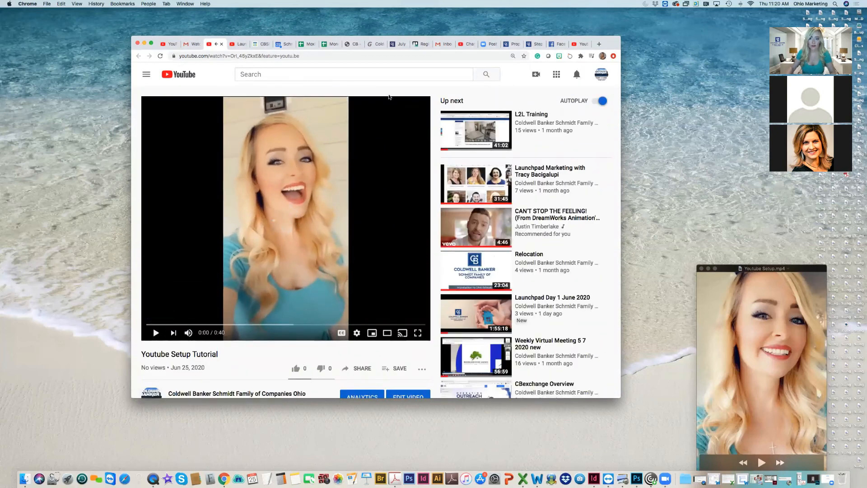
- Close the leftover new-message draft in the other inbox and return to YouTube Studio
left_click(437, 45)
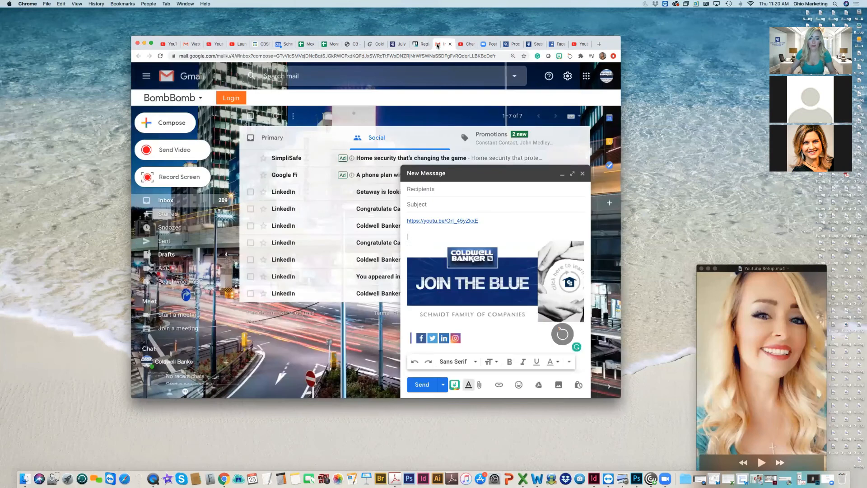
left_click(582, 174)
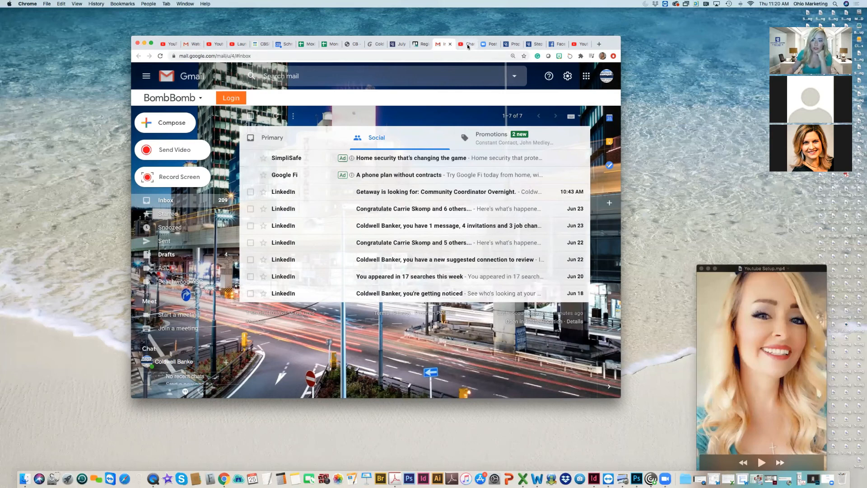
left_click(468, 46)
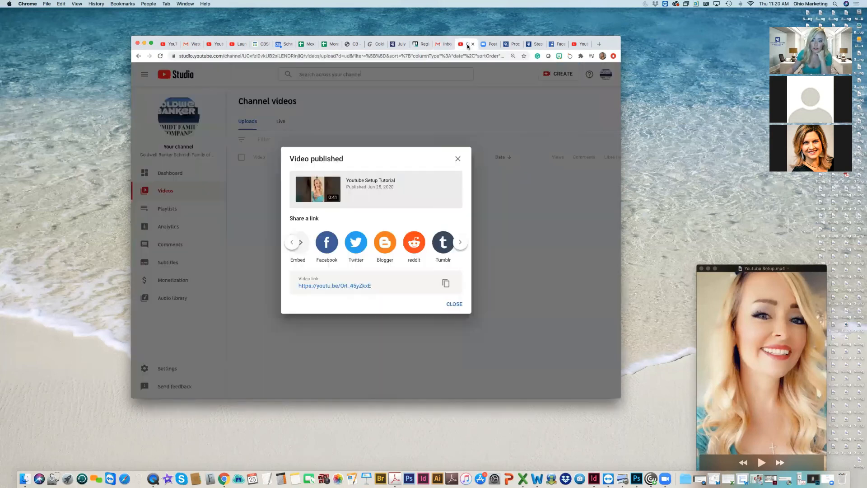
- Dismiss the Video published notice and go to the channel's public page from the account menu
left_click(457, 158)
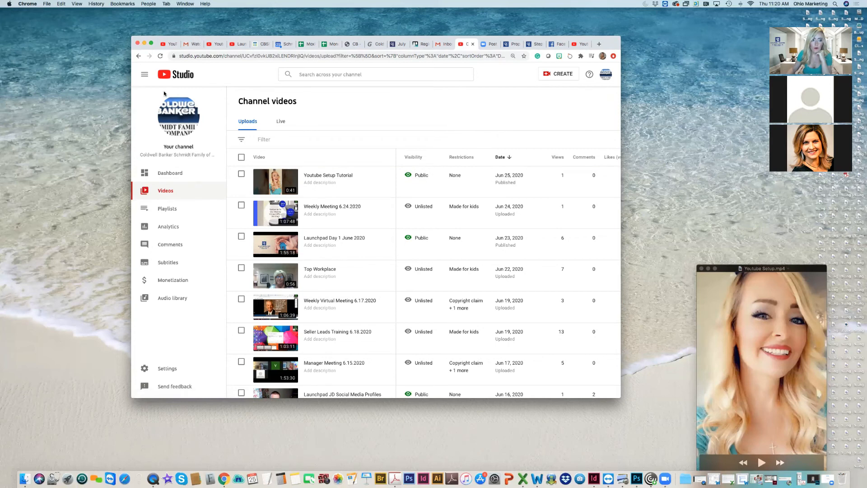
left_click(144, 75)
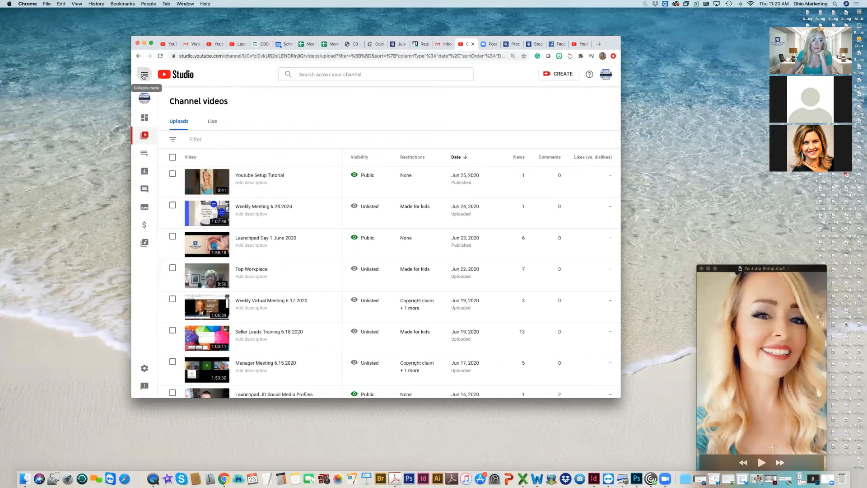
left_click(144, 74)
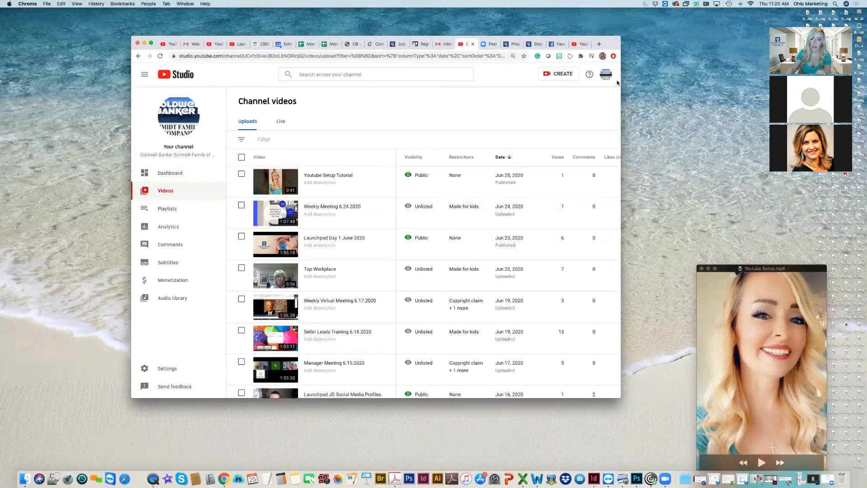
left_click(605, 75)
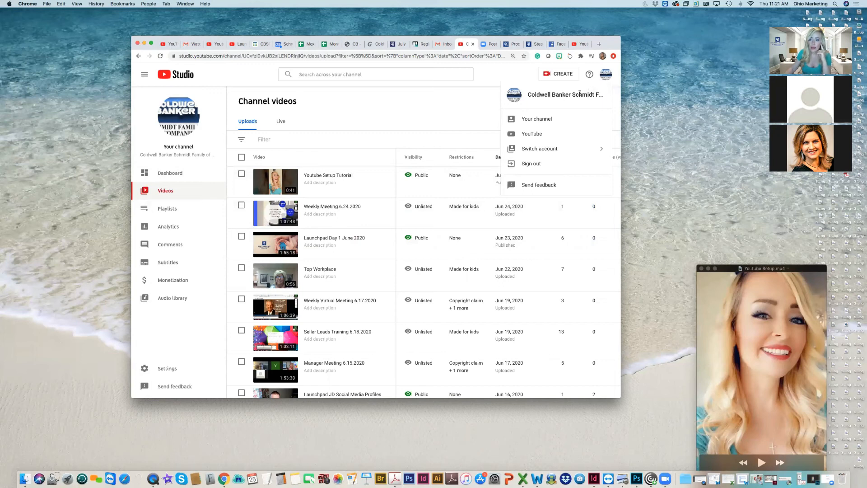
left_click(547, 118)
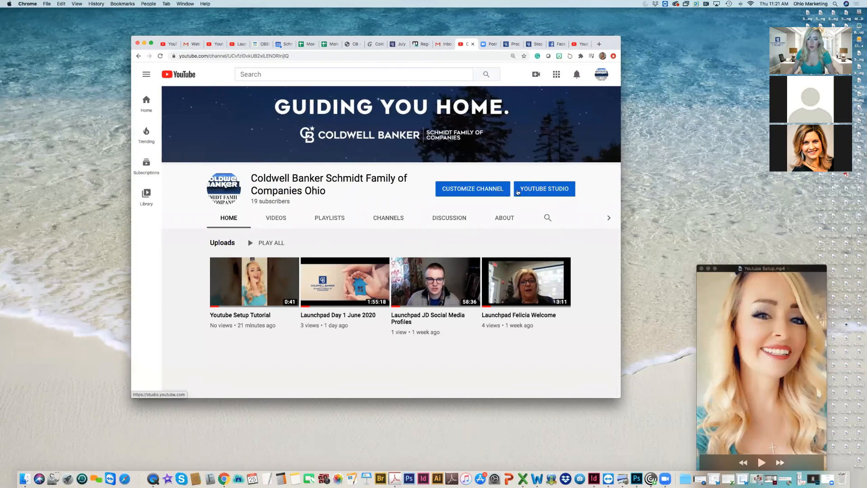
- Go from the channel page back to the Studio dashboard and show the Channel videos list
left_click(522, 191)
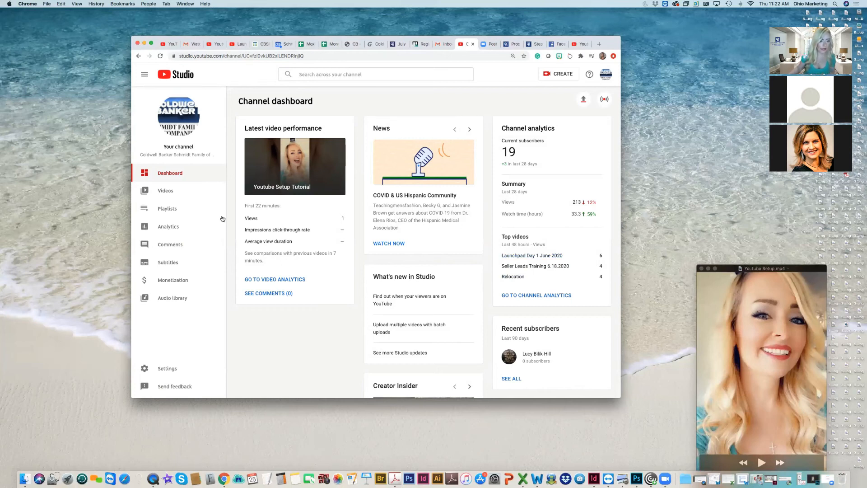
left_click(186, 191)
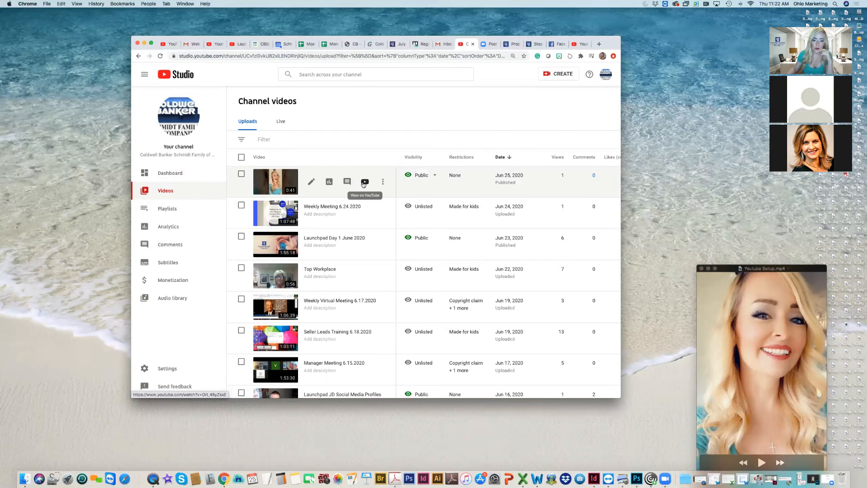
- Copy the shareable link for Weekly Meeting 6.24.2020 and start a new Gmail message
left_click(383, 182)
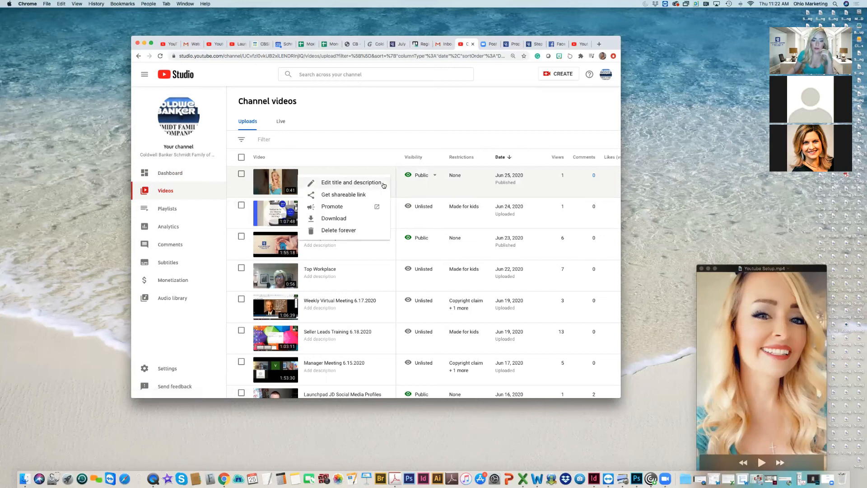
left_click(383, 174)
left_click(383, 181)
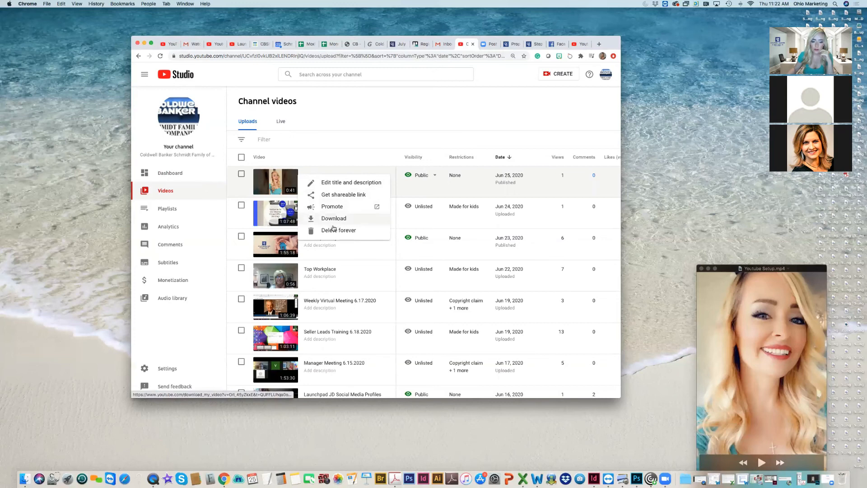
left_click(333, 167)
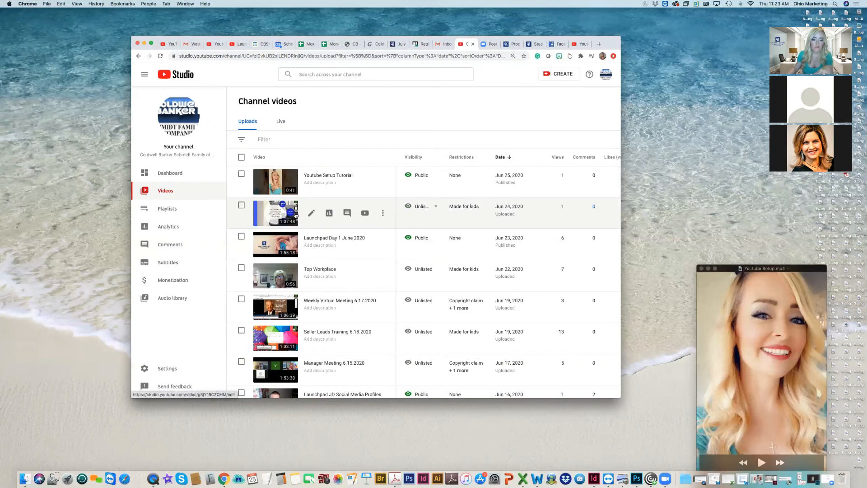
left_click(383, 213)
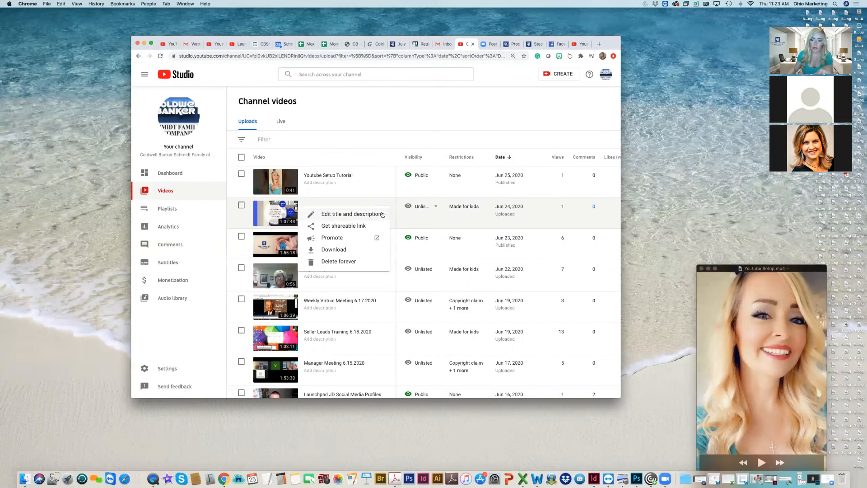
left_click(352, 231)
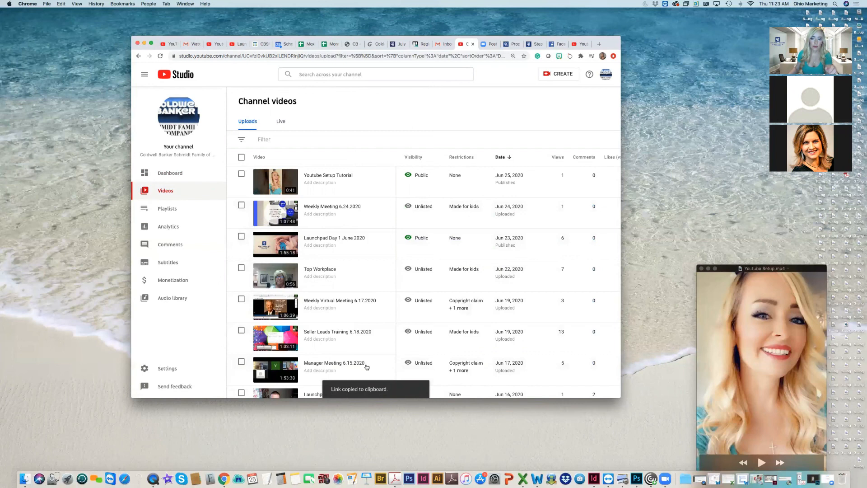
left_click(443, 44)
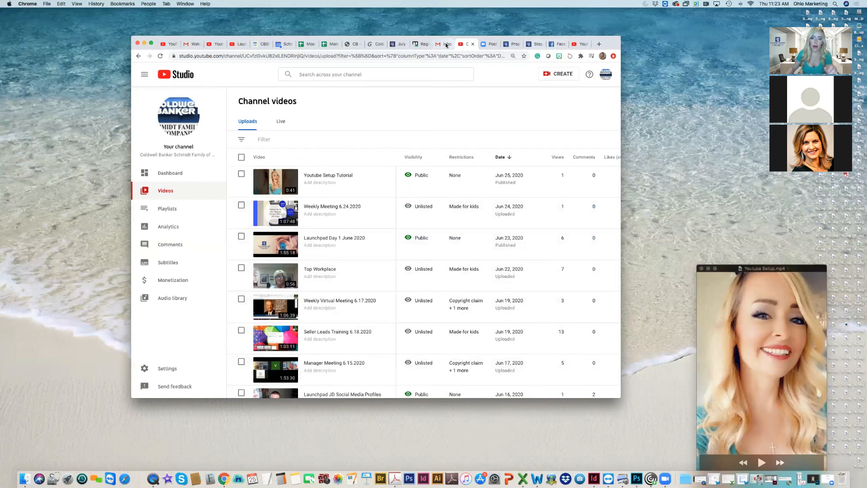
left_click(183, 131)
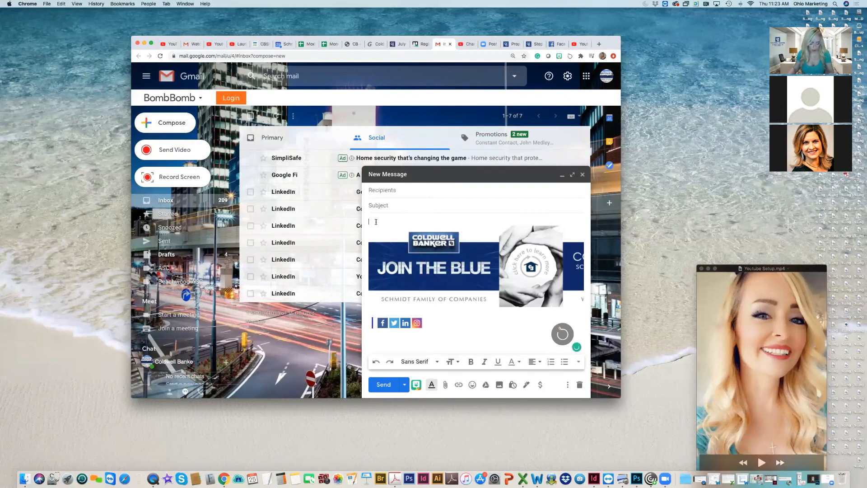
- Paste the Weekly Meeting youtu.be link into the message, close the draft, and return to Studio
key("super+v")
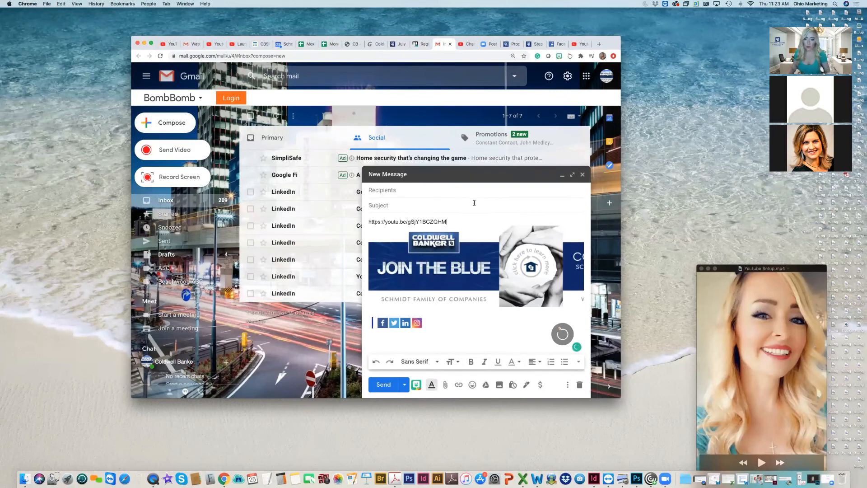
left_click(583, 175)
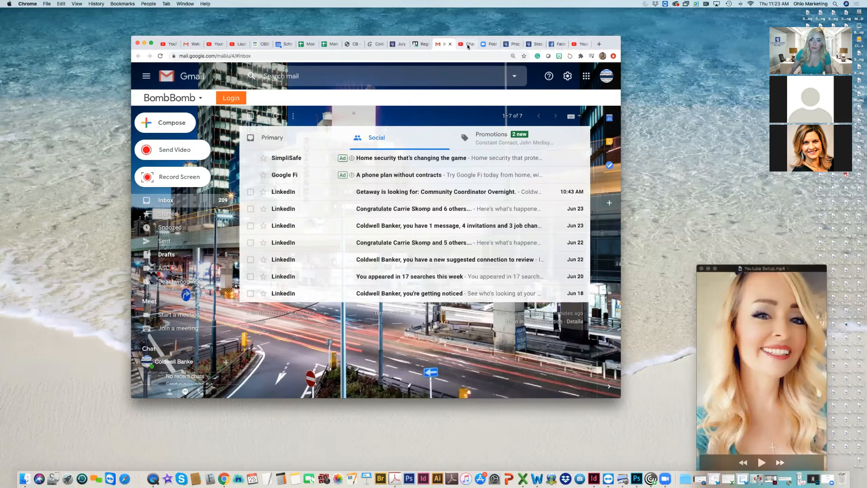
left_click(464, 49)
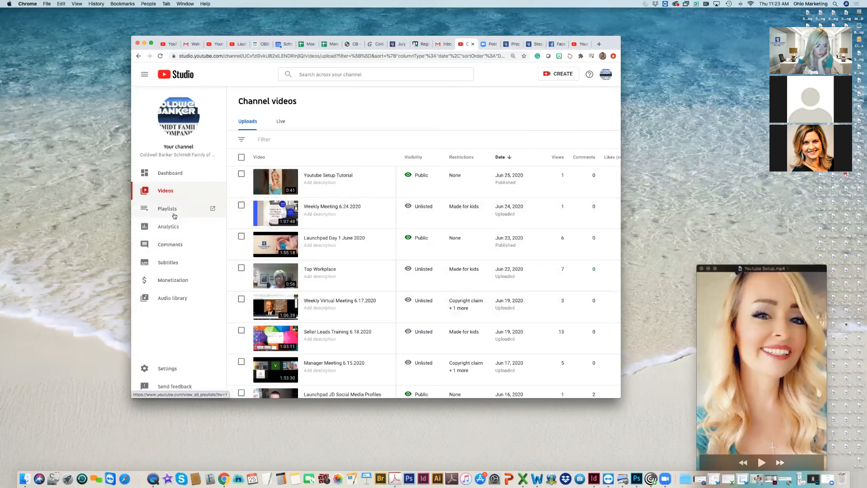
- Open Channel analytics and view the Reach, Engagement and Audience reports (82 unique viewers)
left_click(174, 226)
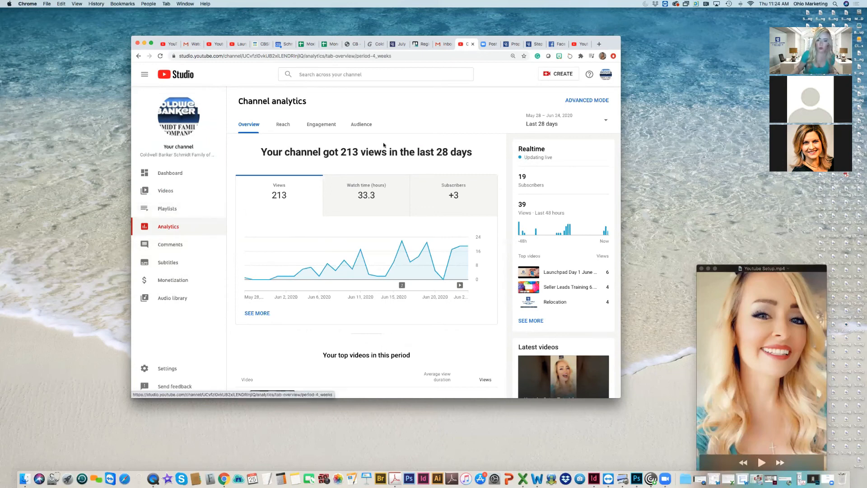
left_click(283, 124)
left_click(311, 125)
left_click(361, 125)
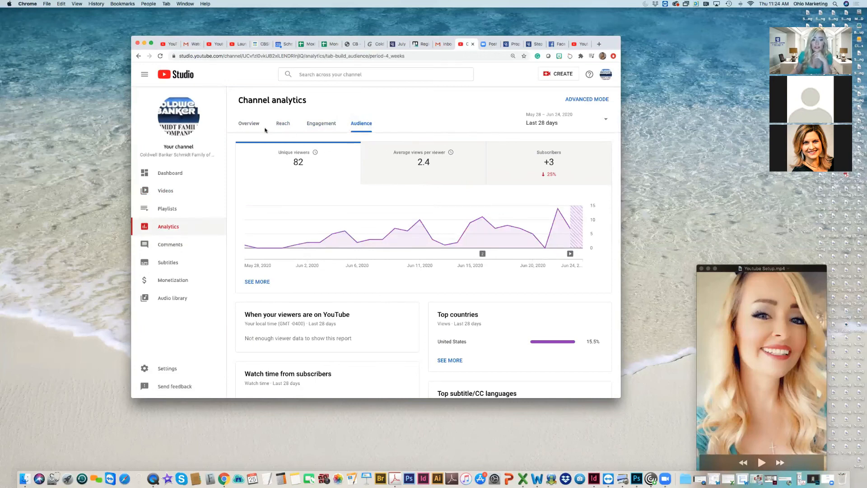
- Switch back to the analytics Overview: 213 views, 33.3 watch hours, +3 subscribers
left_click(255, 125)
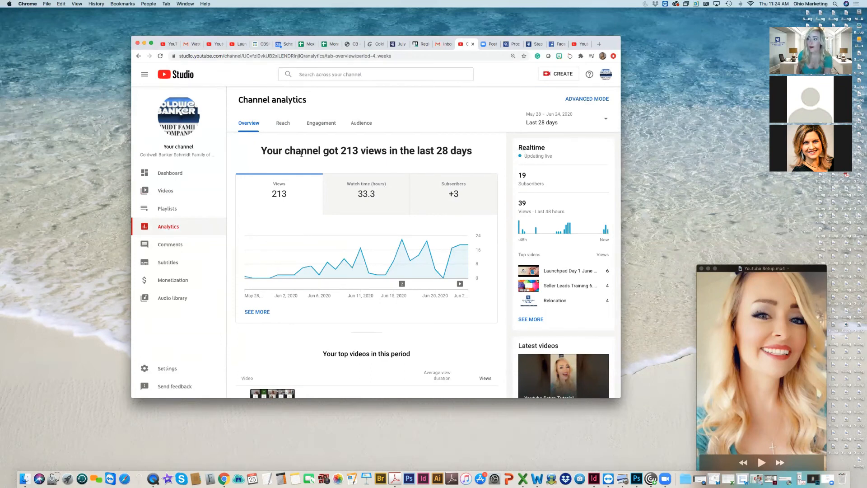
scroll(312, 154, "up", 1)
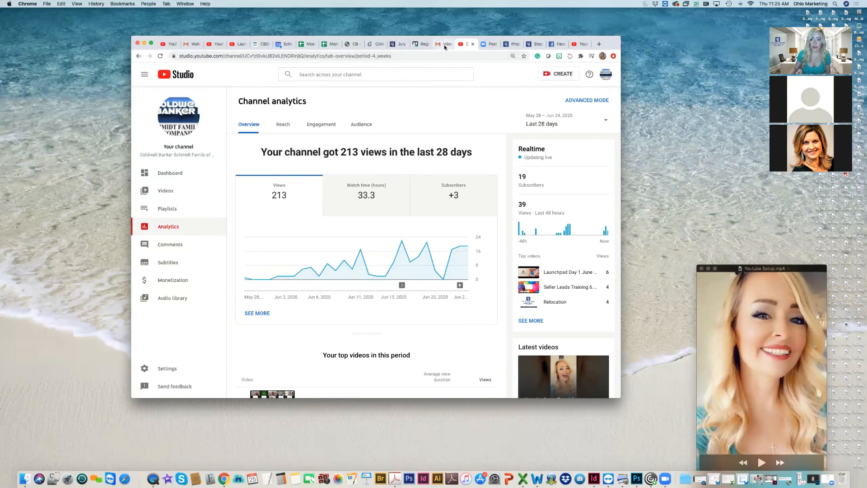
- Open YouTube from Gmail's Google apps grid and go to the Ohio channel's own page
left_click(576, 44)
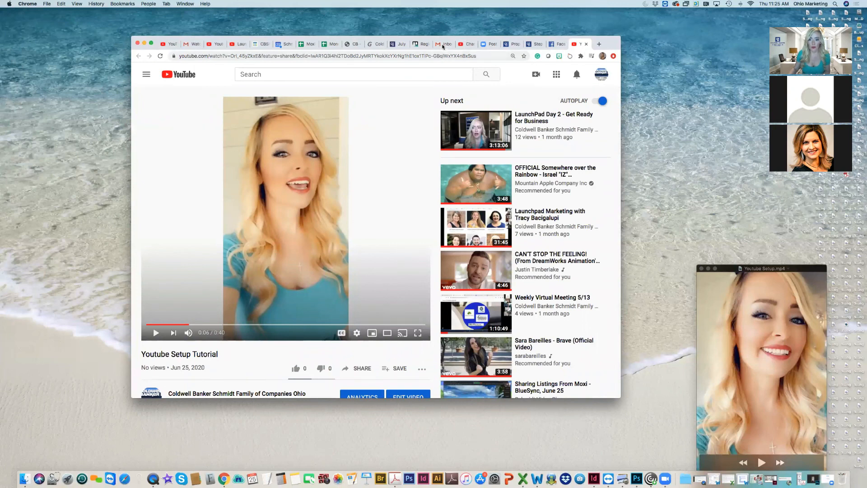
left_click(442, 45)
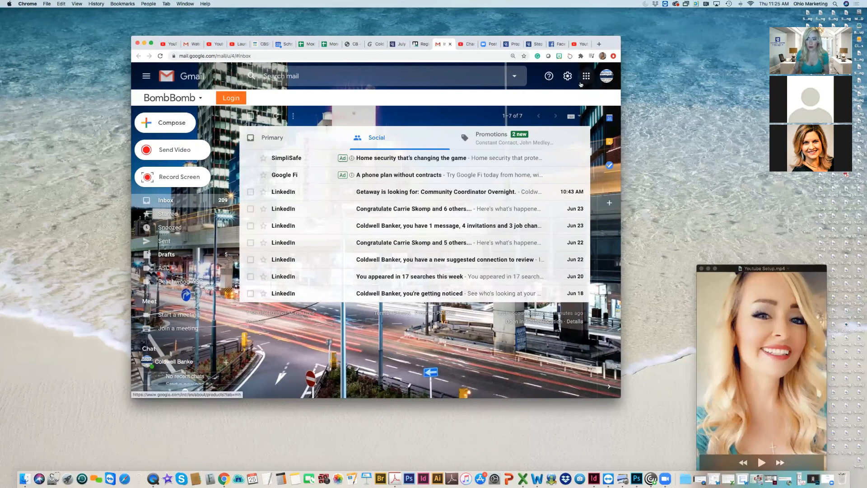
left_click(585, 77)
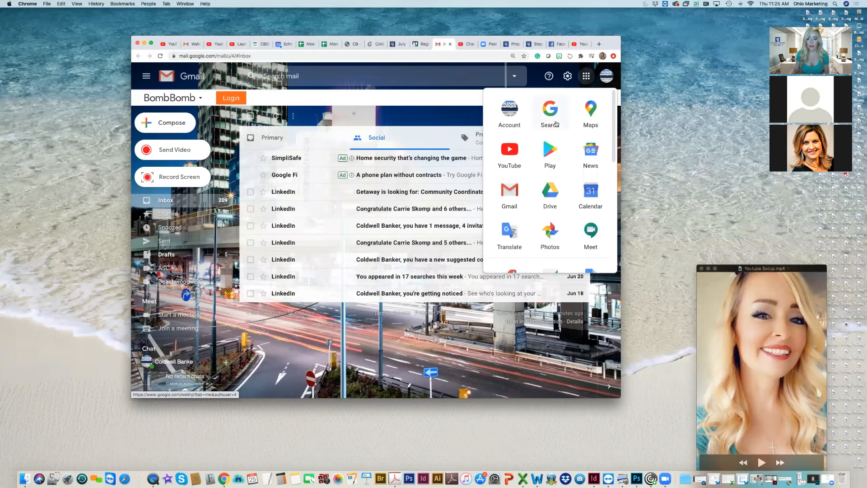
left_click(516, 147)
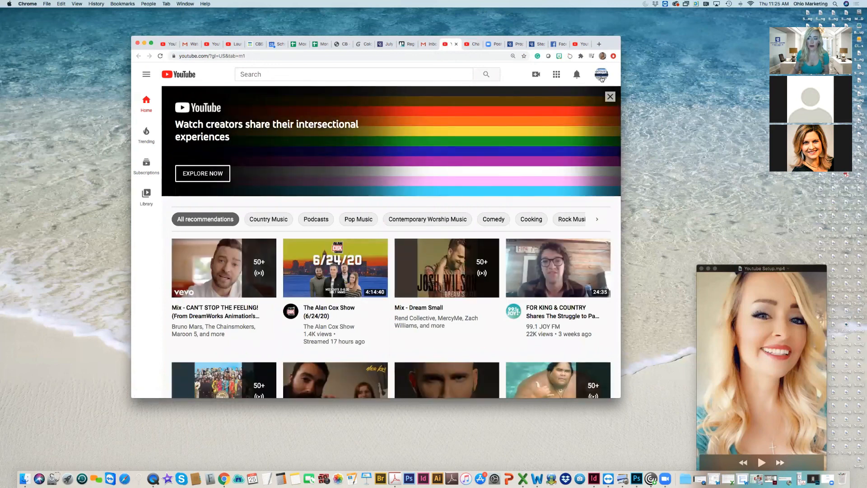
left_click(602, 76)
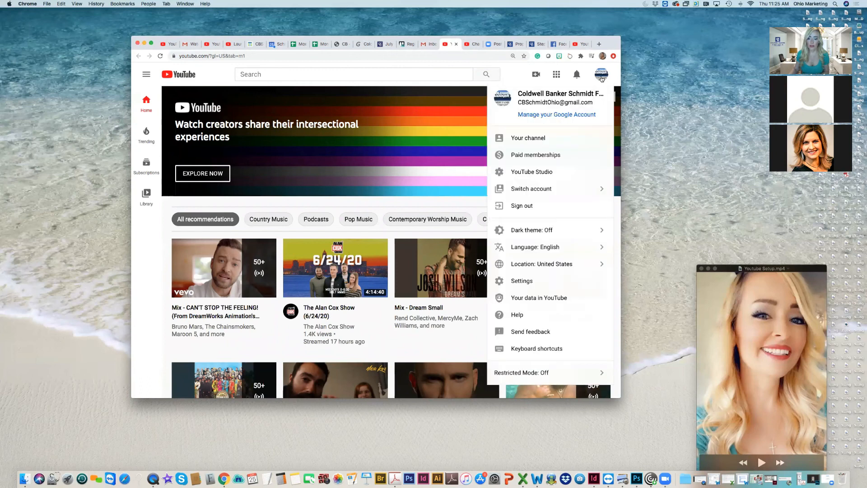
left_click(530, 138)
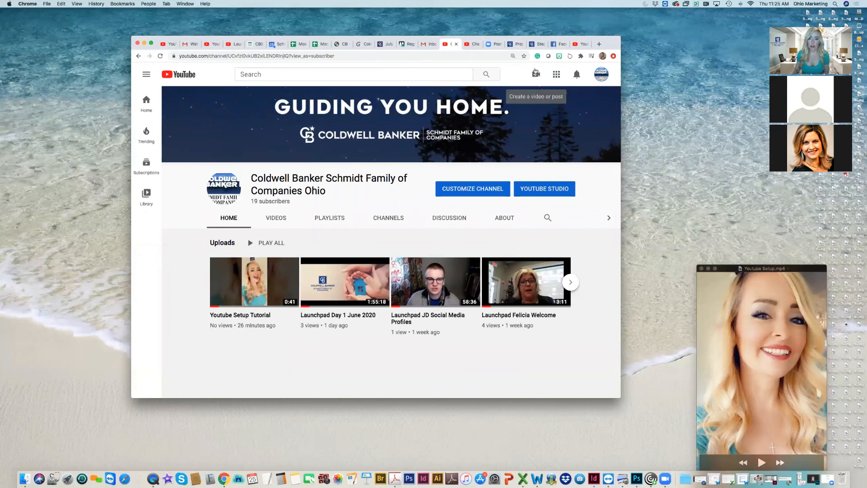
left_click(600, 44)
- Load schmidtresources.com and follow Ohio, Marketing Resources to the YouTube Cover Photos Drive folder
type("schmidtresources.com")
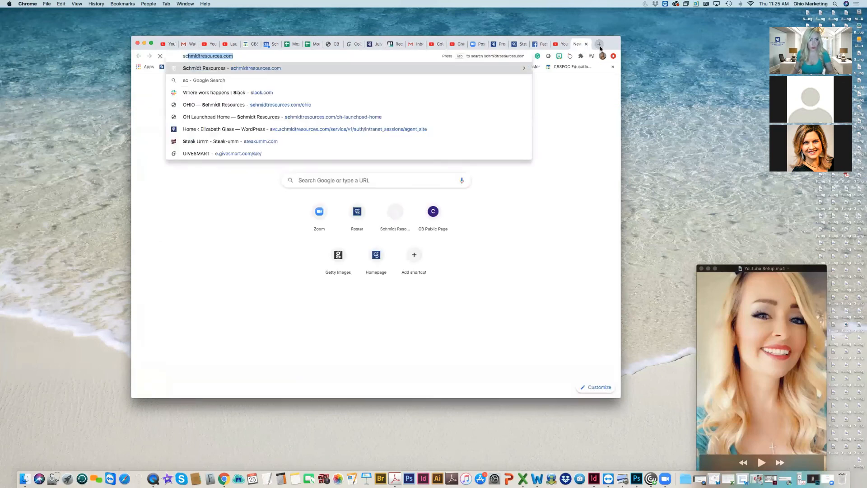
key("Return")
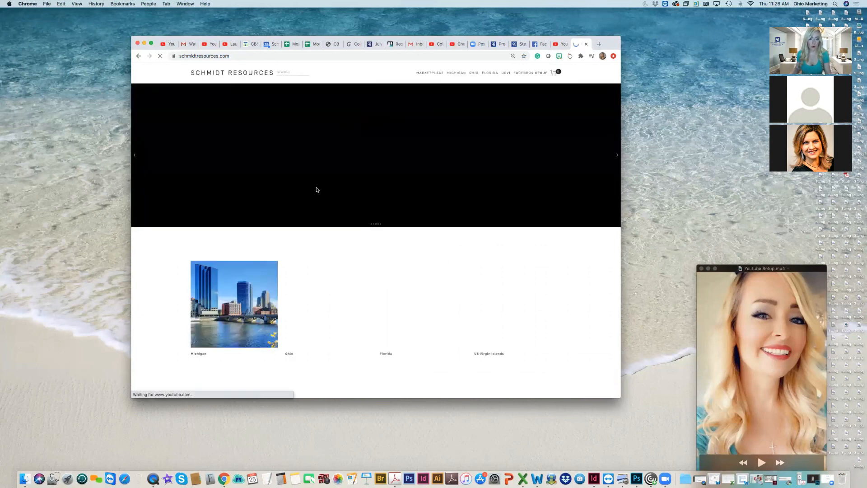
left_click(308, 285)
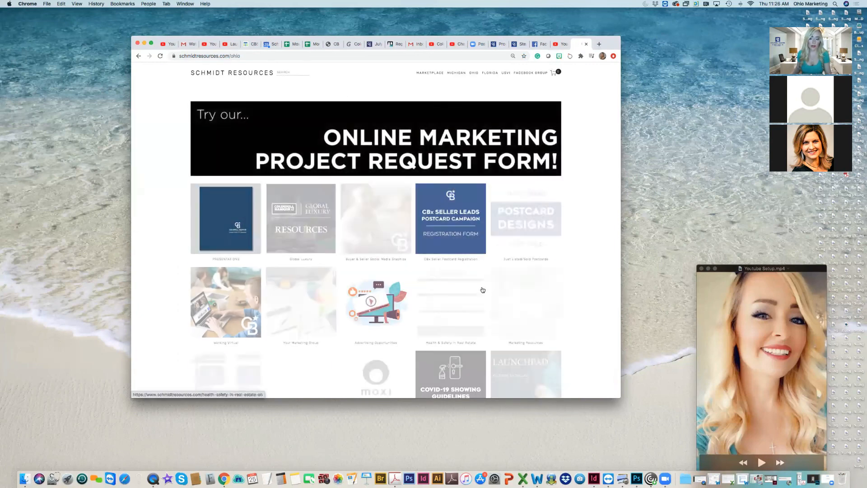
left_click(515, 294)
scroll(387, 267, "down", 1)
scroll(387, 267, "down", 15)
left_click(253, 164)
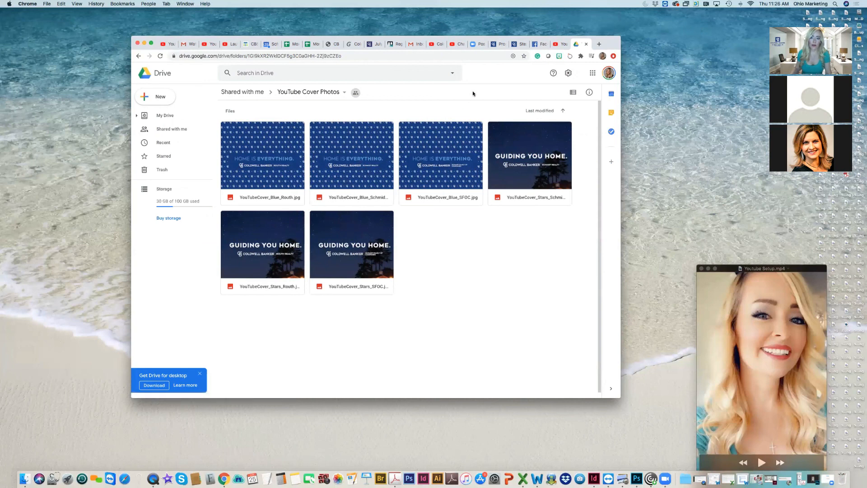
- Close the extra YouTube watch tab and return to the Ohio channel page
left_click(557, 44)
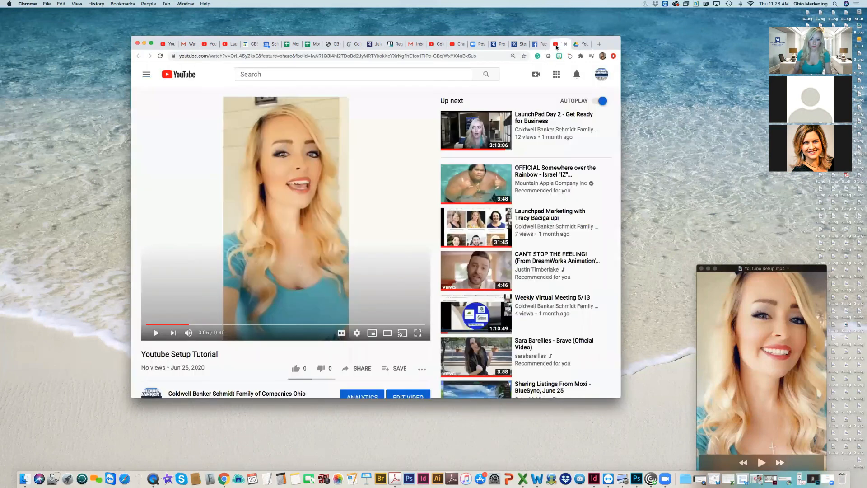
left_click(565, 45)
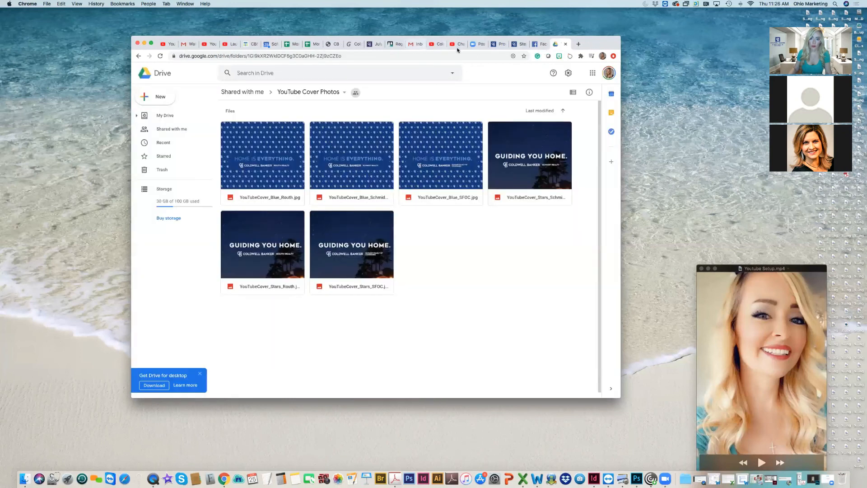
left_click(457, 45)
left_click(445, 46)
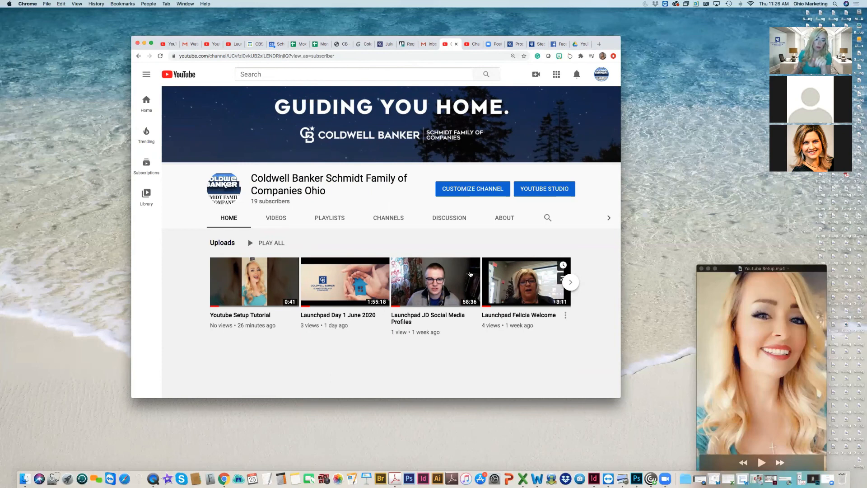
- Browse the channel's Playlists and Channels tabs, showing the Coldwell Banker Real Estate LLC subscription
left_click(330, 221)
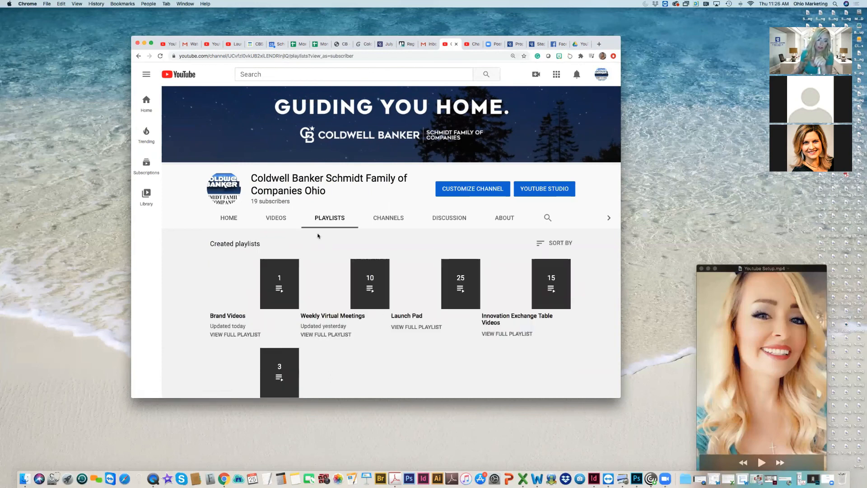
mouse_move(438, 287)
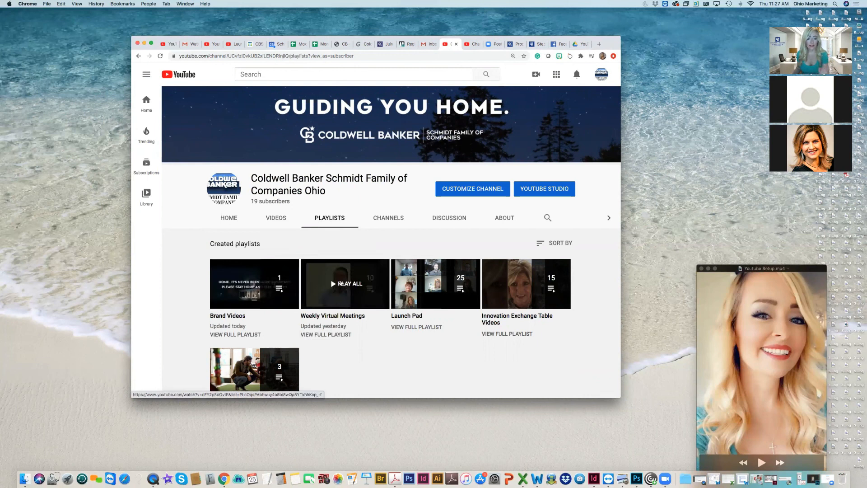
left_click(394, 219)
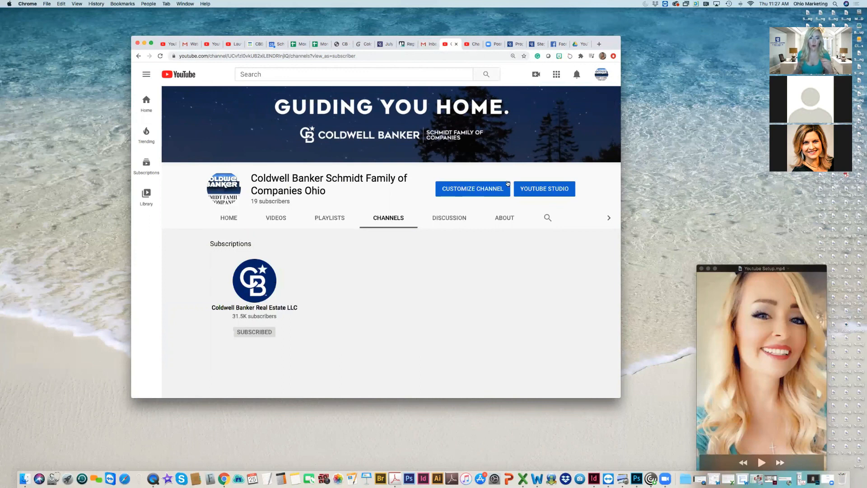
left_click(542, 189)
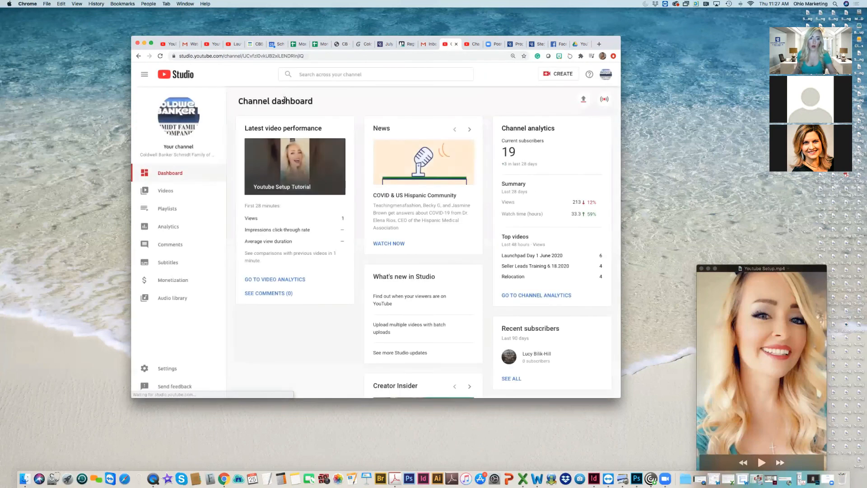
- Check Youtube Setup Tutorial's visibility in Videos, unchanged, then open the analytics Overview
left_click(177, 193)
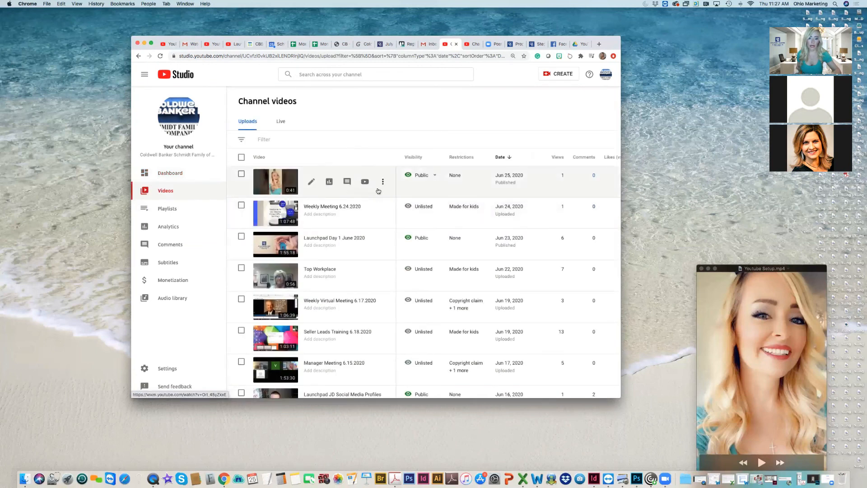
left_click(429, 177)
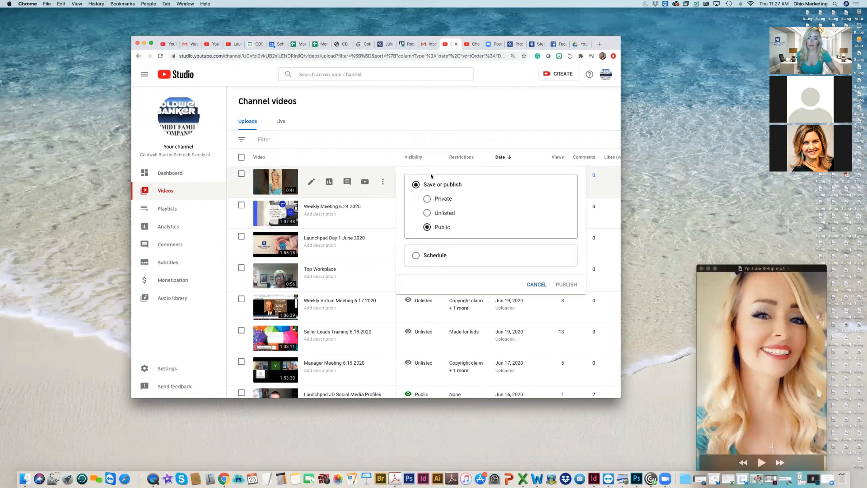
left_click(420, 147)
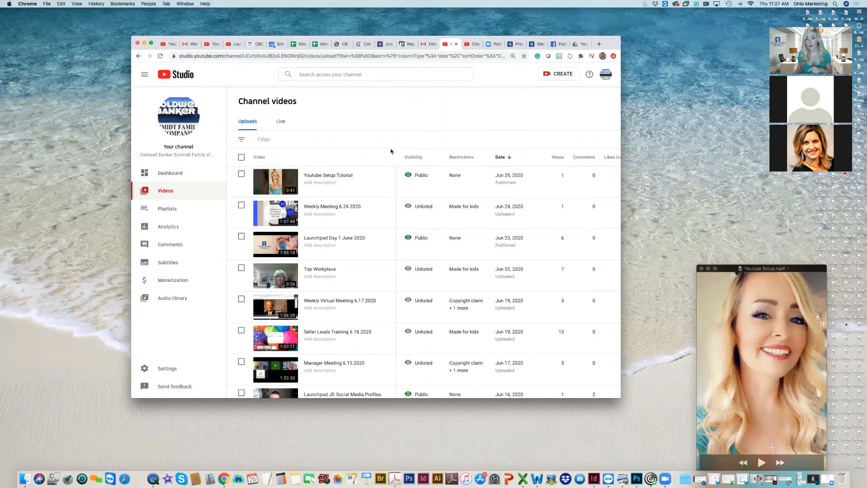
mouse_move(316, 185)
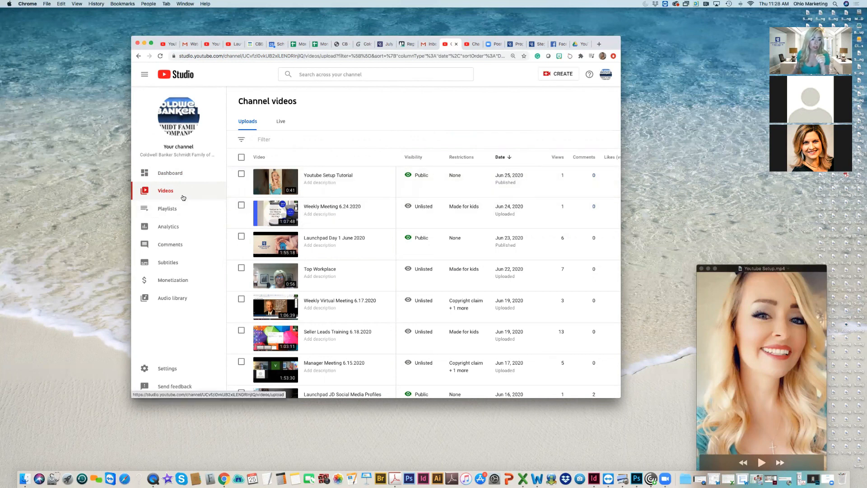
left_click(172, 229)
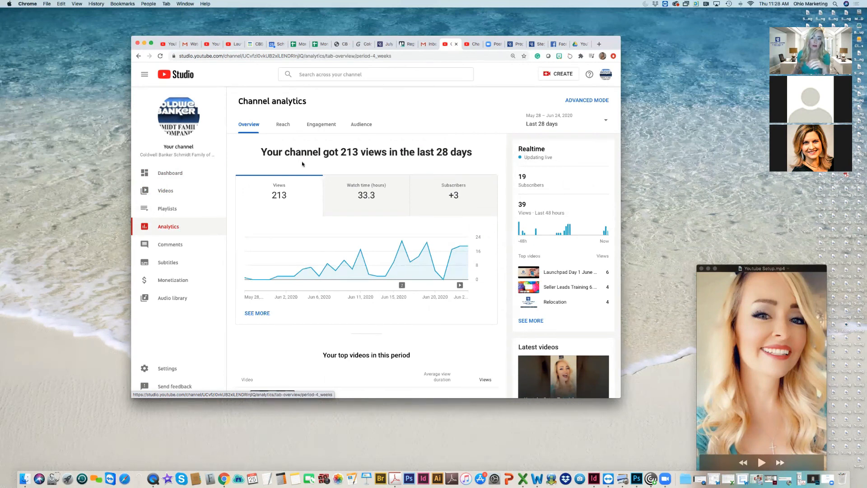
- Go back to the Studio videos list, then open the Coldwell Banker Schmidt Family of Companies Ohio channel on YouTube
left_click(139, 56)
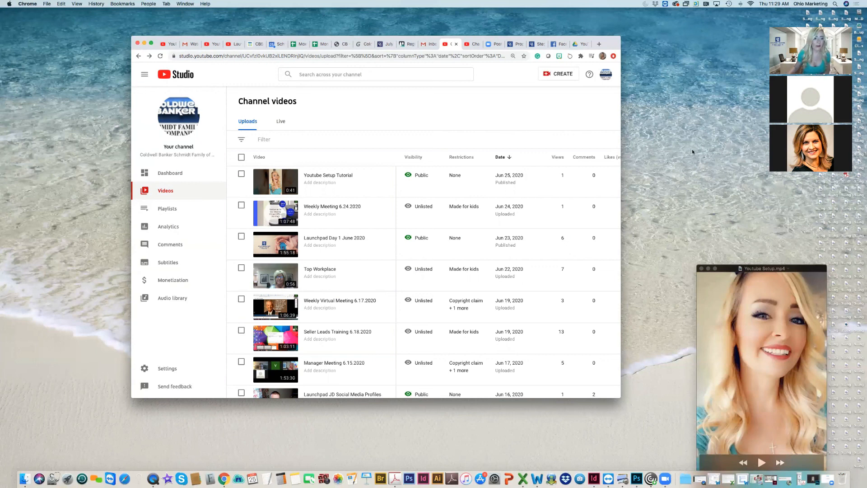
left_click(183, 110)
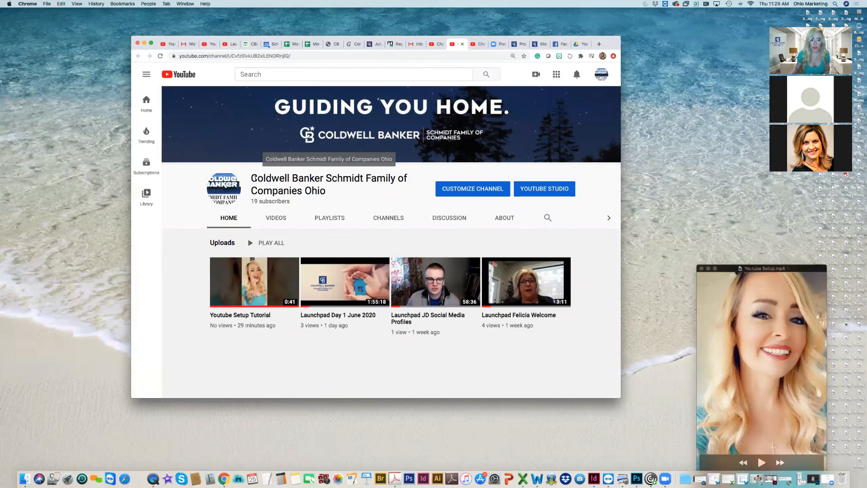
- Copy the channel name 'Coldwell Banker Schmidt Family of Companies Ohio', then return to the Schmidt Resources marketing page
left_click_drag(251, 177, 329, 191)
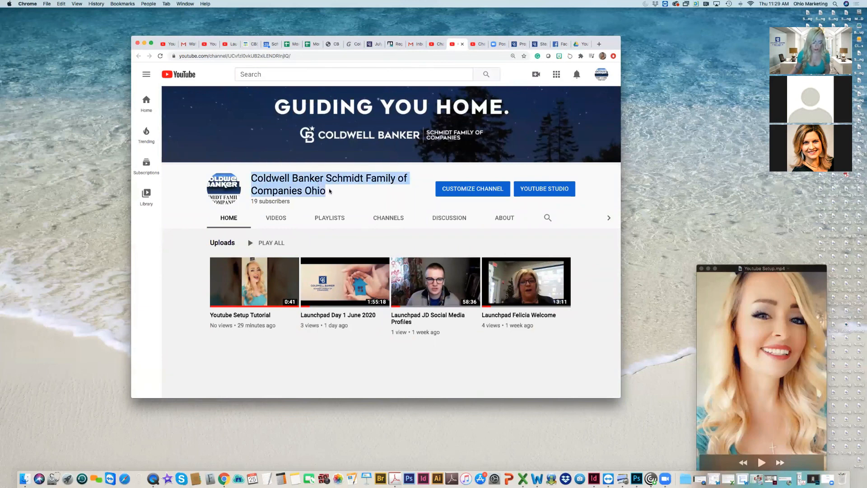
key("super+c")
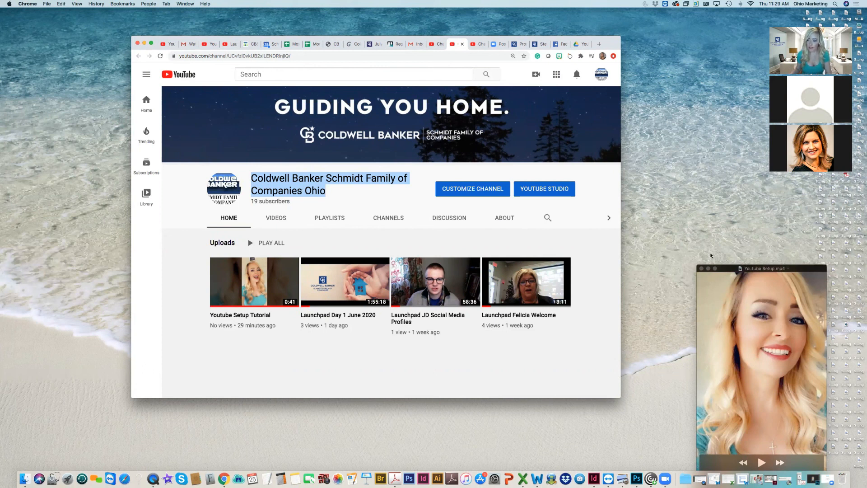
left_click(302, 72)
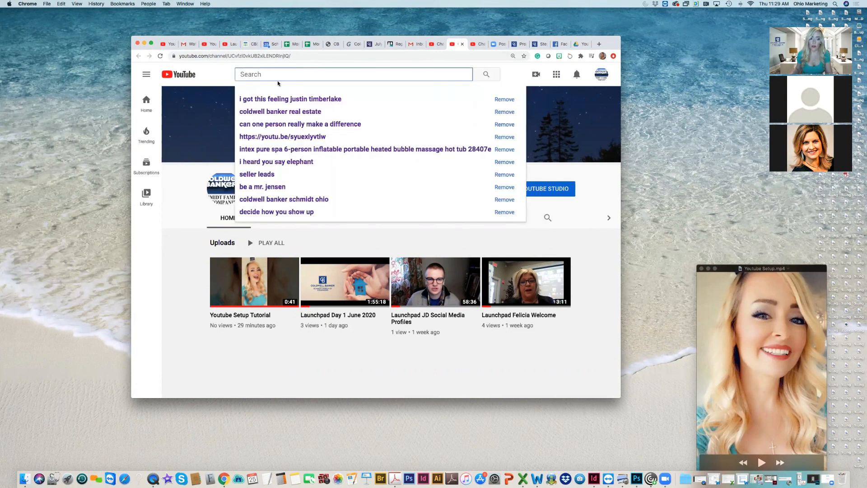
left_click(195, 195)
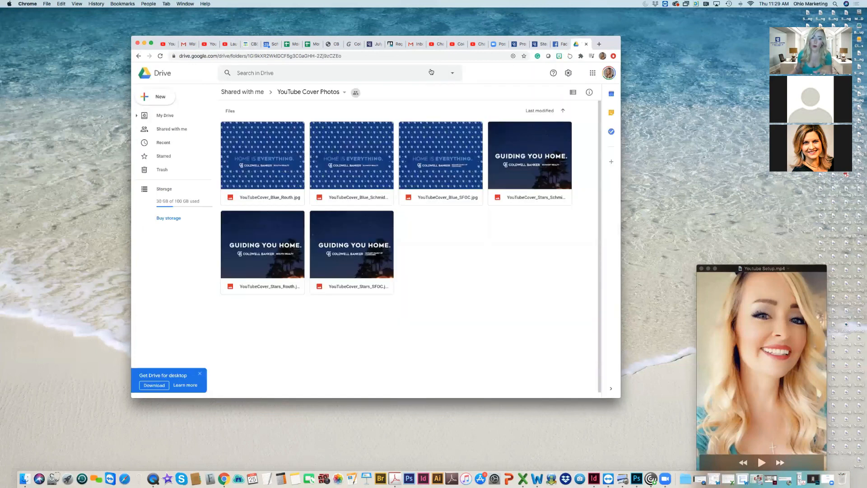
left_click(581, 44)
left_click(139, 56)
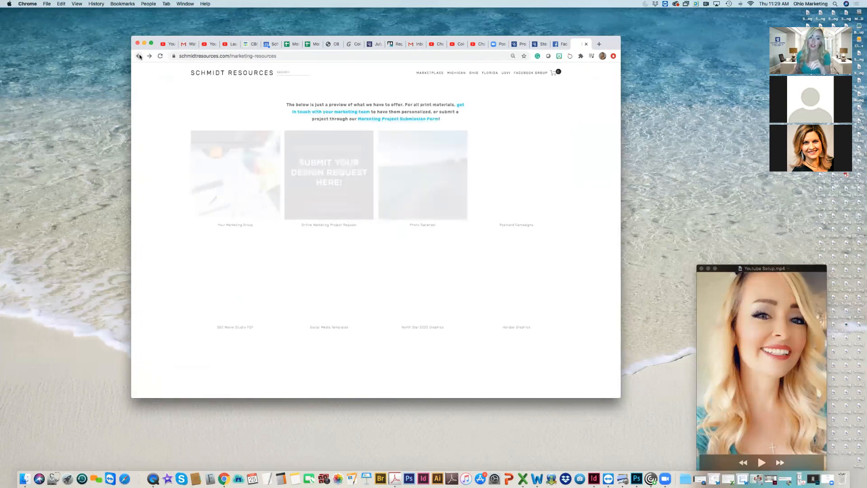
- Go from the Ohio resources through Video & Social Media to the Schmidt Video Classroom playlists
left_click(139, 56)
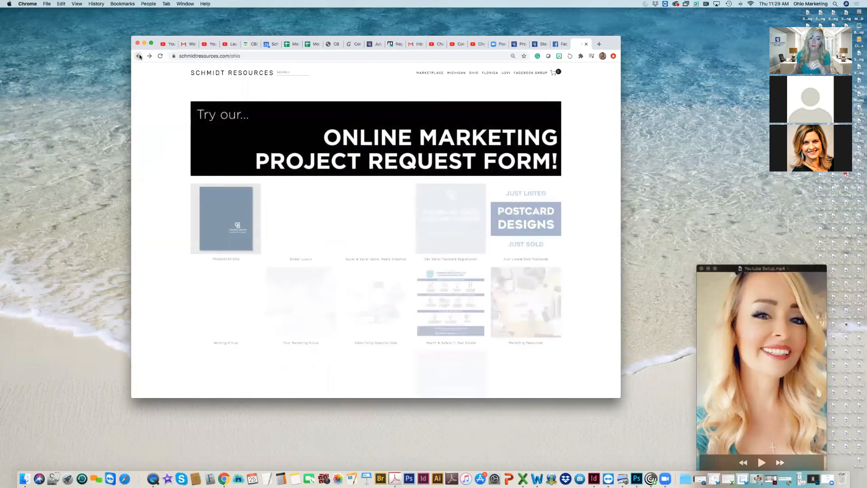
scroll(228, 84, "down", 10)
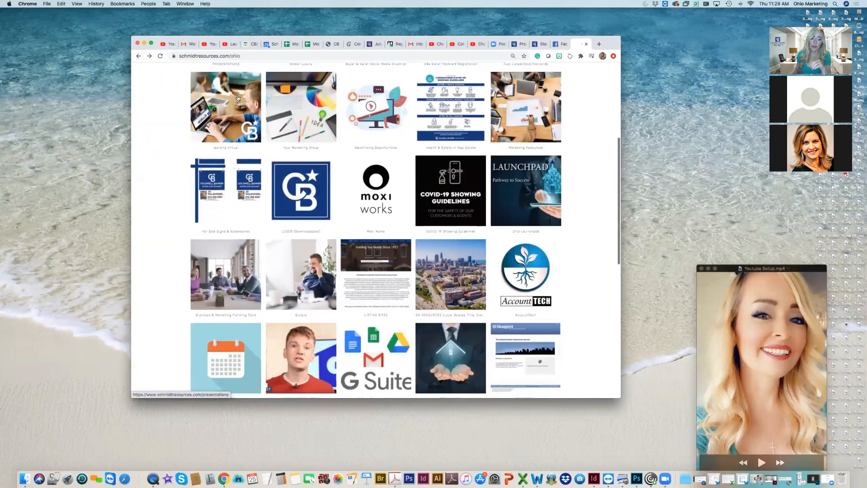
left_click(290, 231)
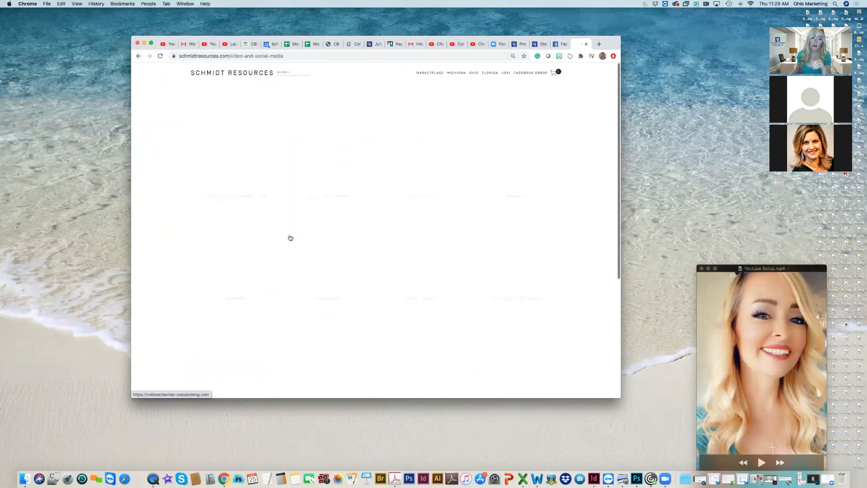
left_click(312, 176)
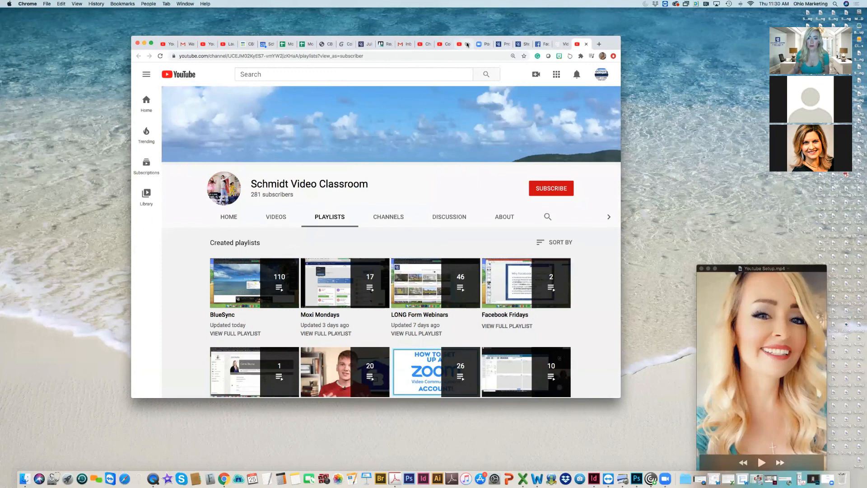
- Cycle through the Studio analytics and YouTube channel tabs, ending on the Schmidt Resources tab
left_click(465, 44)
left_click(449, 45)
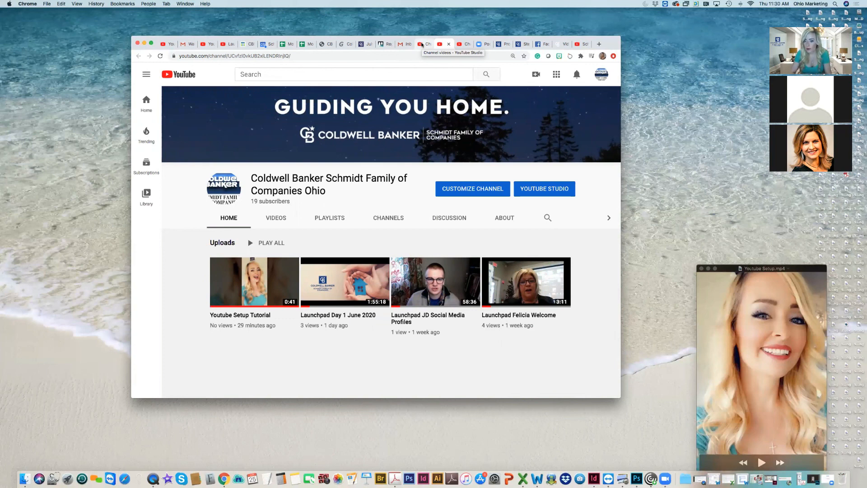
left_click(558, 45)
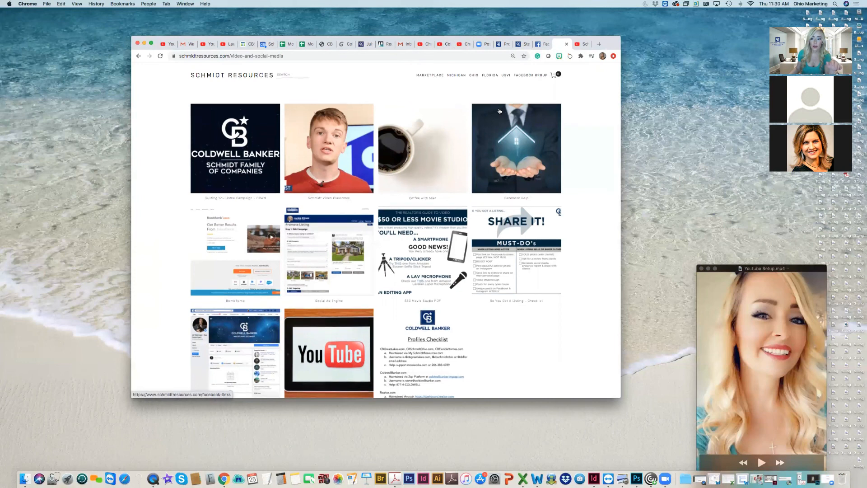
- Return to the Ohio resources page and scroll through its resource tiles
left_click(138, 56)
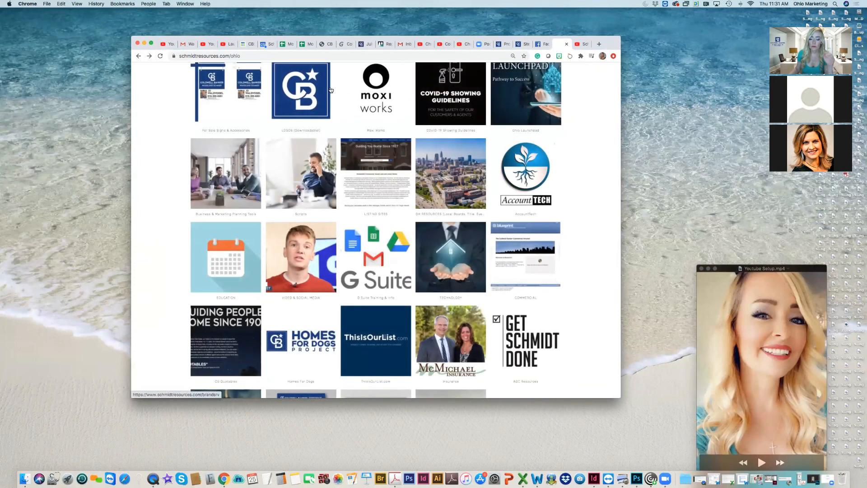
scroll(316, 85, "up", 3)
scroll(331, 90, "up", 3)
scroll(331, 90, "down", 3)
scroll(331, 90, "down", 2)
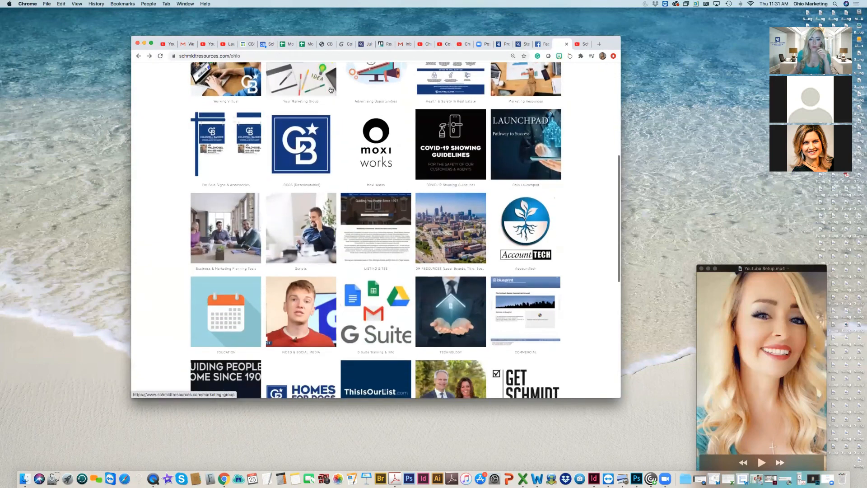
scroll(331, 90, "up", 3)
scroll(331, 90, "up", 3)
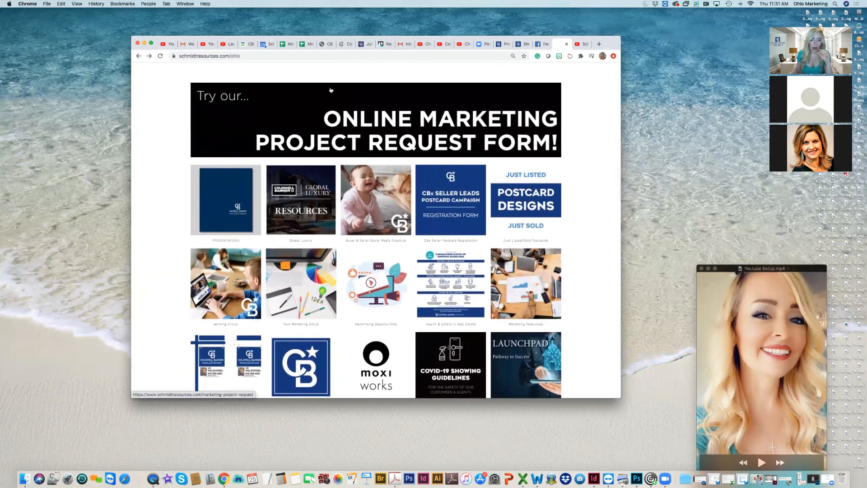
scroll(331, 89, "down", 2)
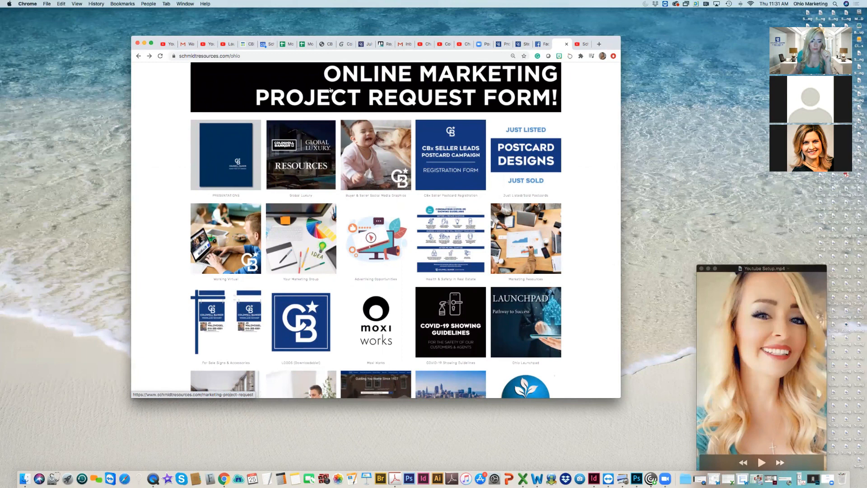
- Browse the Your Marketing Group staff list, then go back to the Studio Channel videos list
left_click(287, 248)
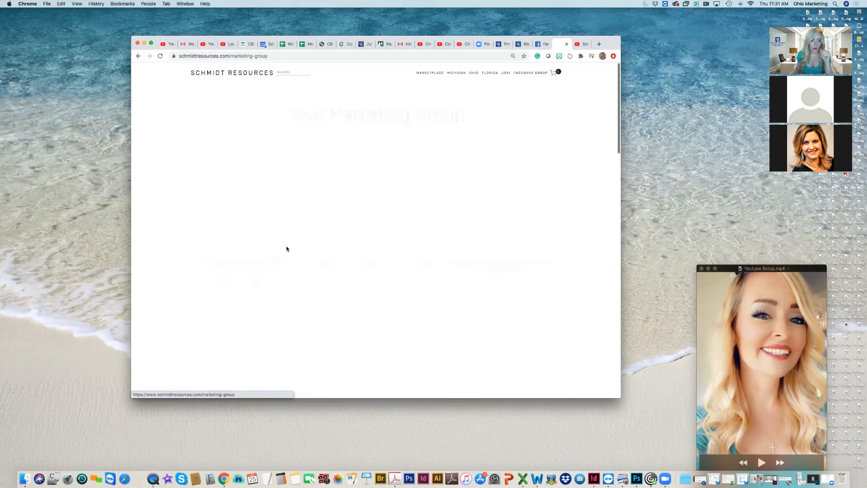
scroll(292, 230, "down", 1)
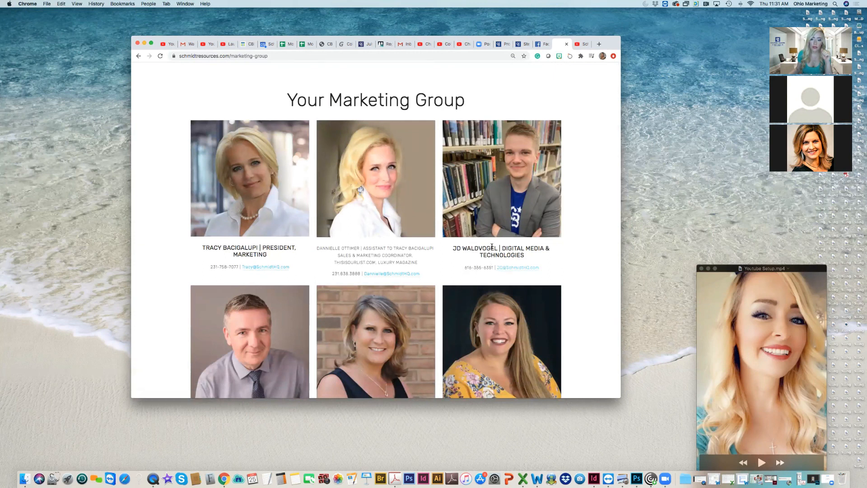
scroll(492, 246, "down", 5)
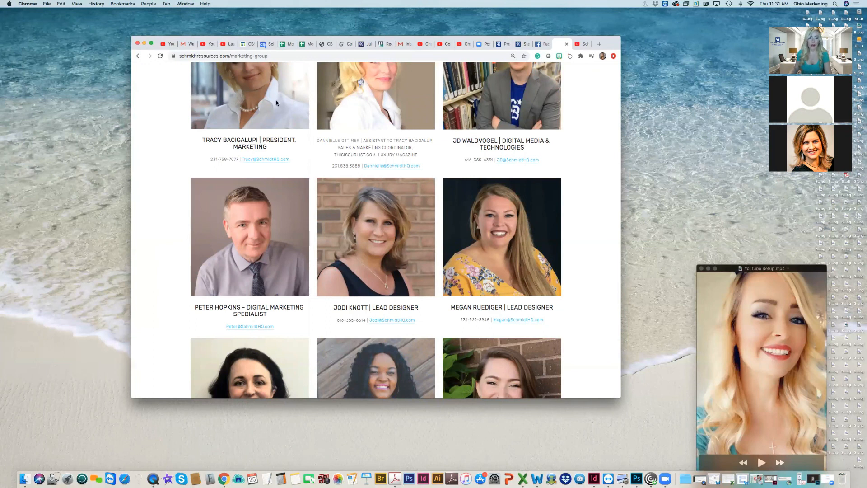
left_click(420, 45)
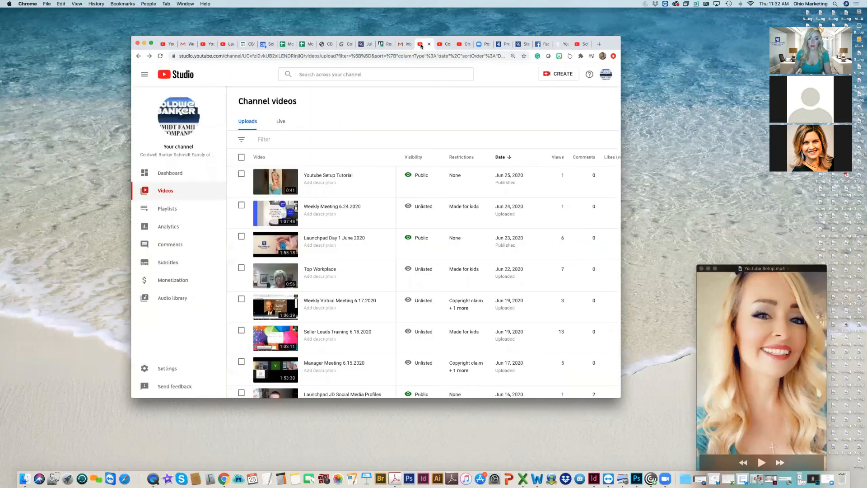